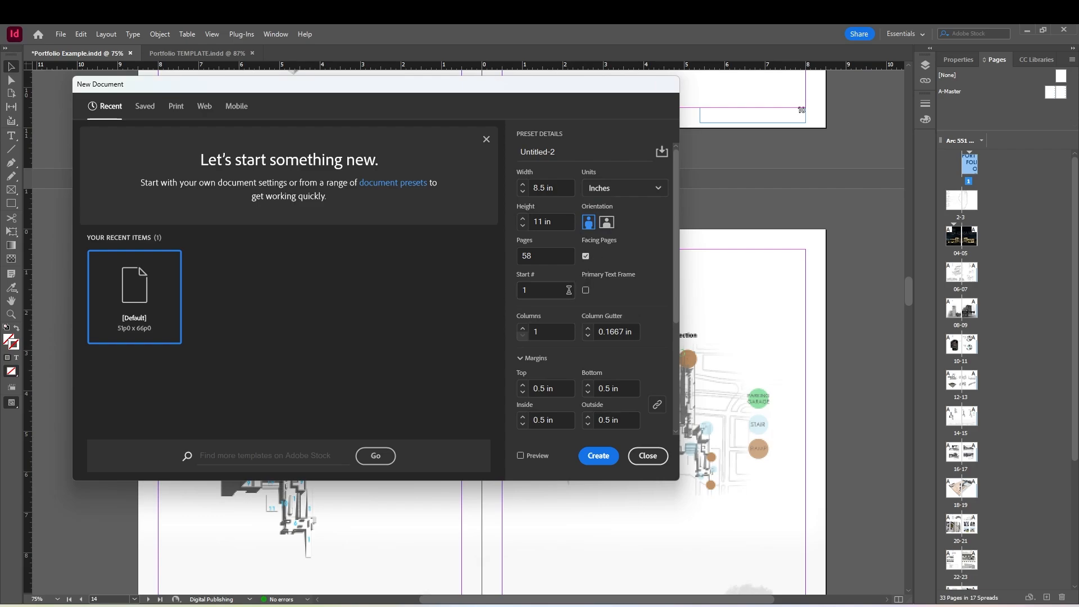
Create a new portrait document of 8.5 x 11 in with 58 facing pages, one column and 0.5 in margins
scroll(553, 364, down, 2)
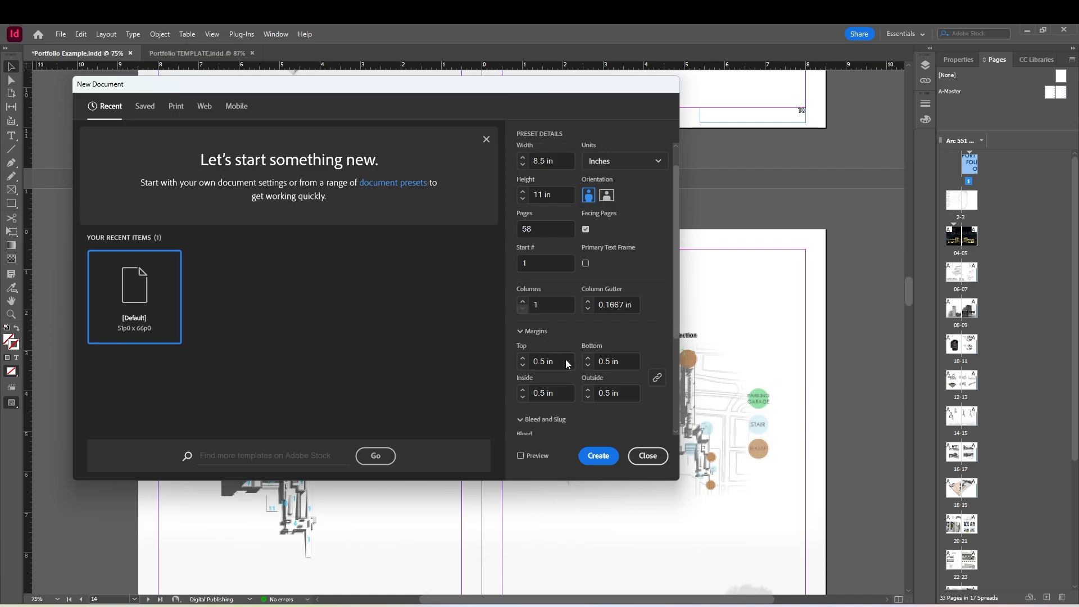
scroll(568, 364, down, 3)
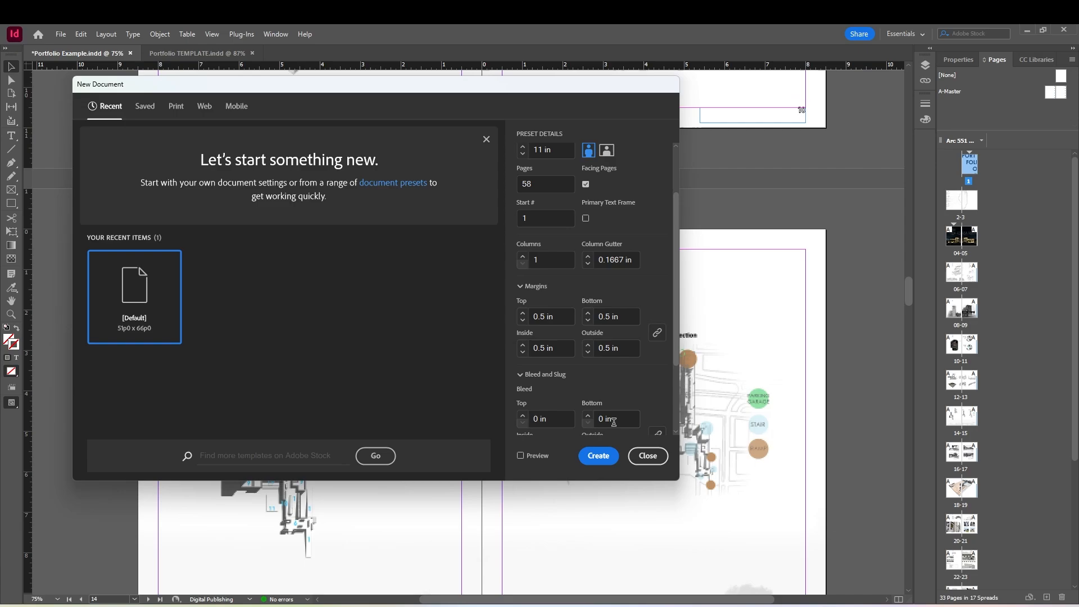
click(600, 457)
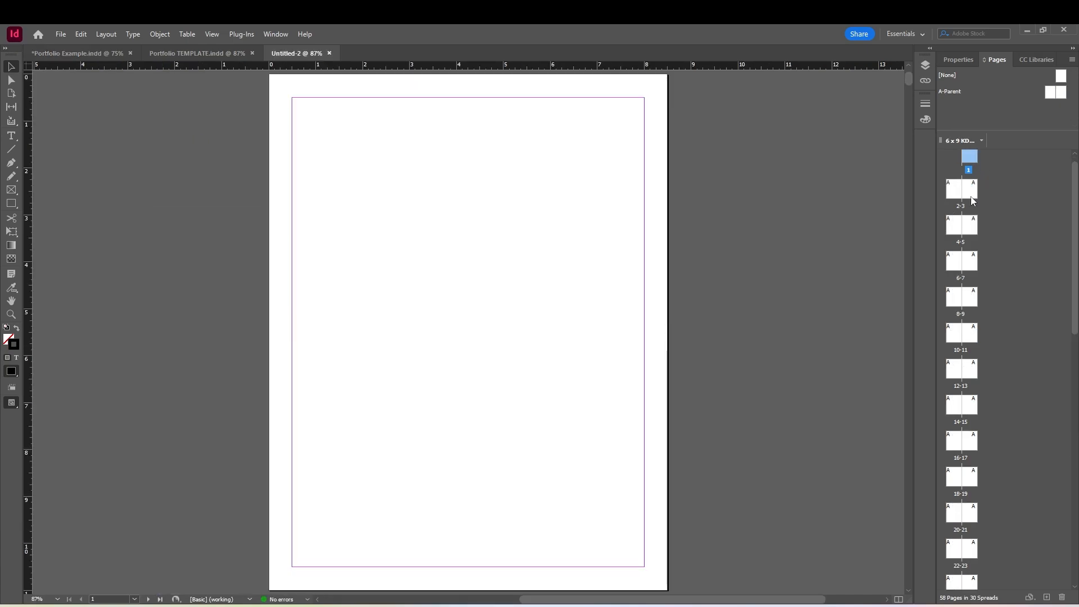
Delete the surplus spreads from pages 4-5 onward, keeping only four pages in the document
scroll(963, 219, down, 8)
scroll(964, 275, down, 10)
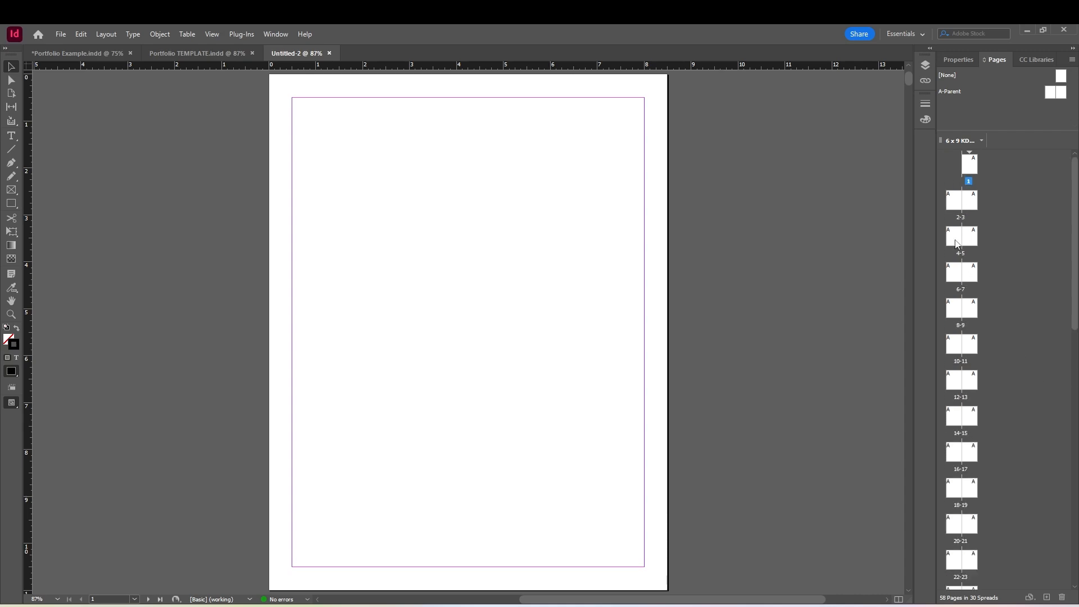
shift+click(956, 240)
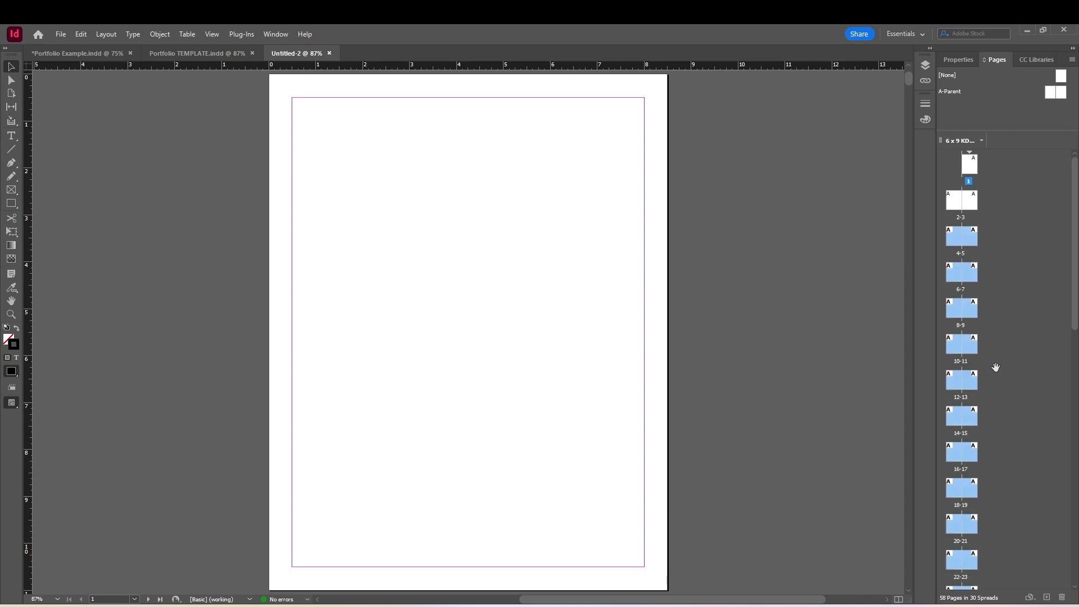
scroll(995, 369, down, 3)
right_click(975, 331)
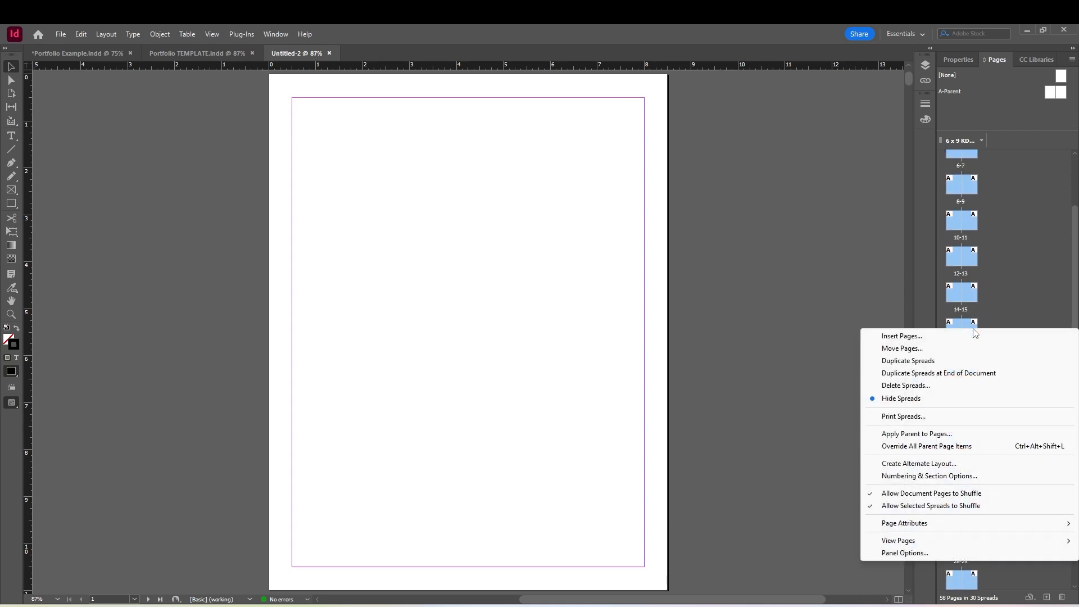
click(929, 385)
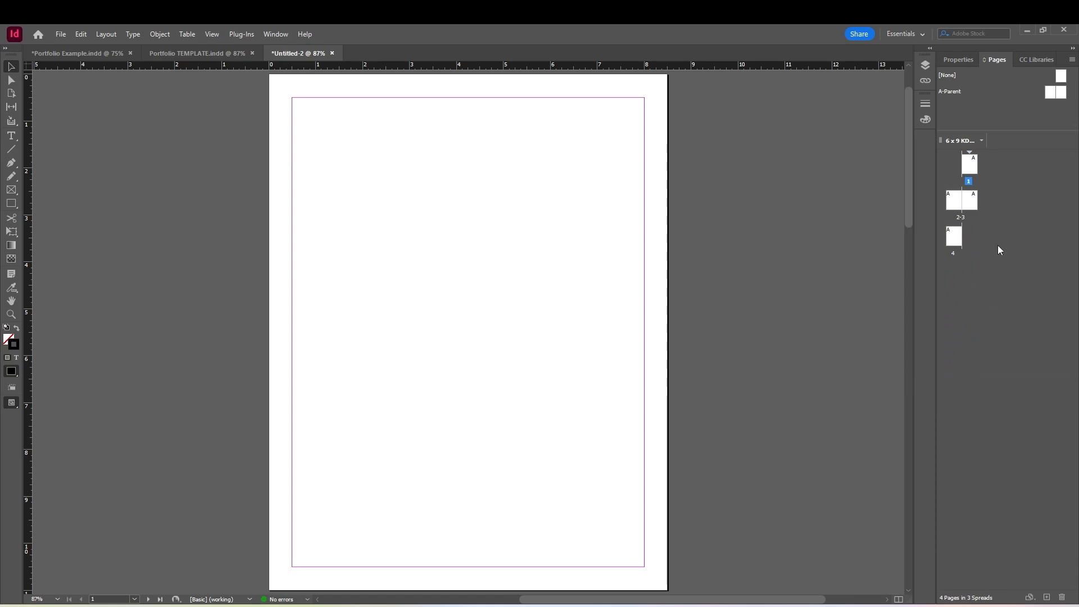
Add three new pages after page 4 to complete spreads 4-5 and 6-7
click(972, 203)
click(982, 234)
double_click(949, 237)
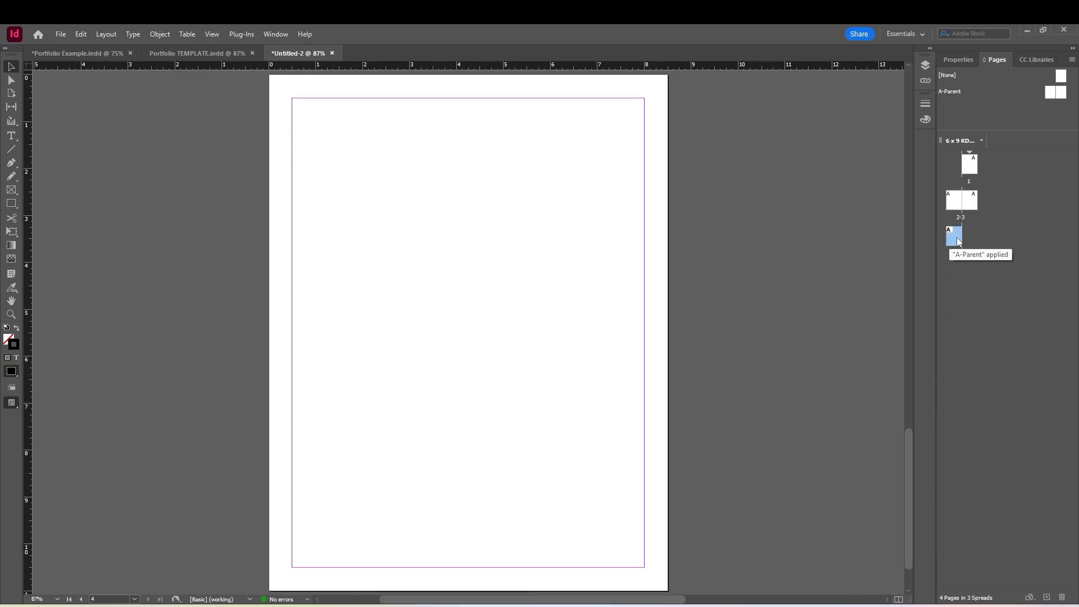
click(1046, 598)
click(1046, 597)
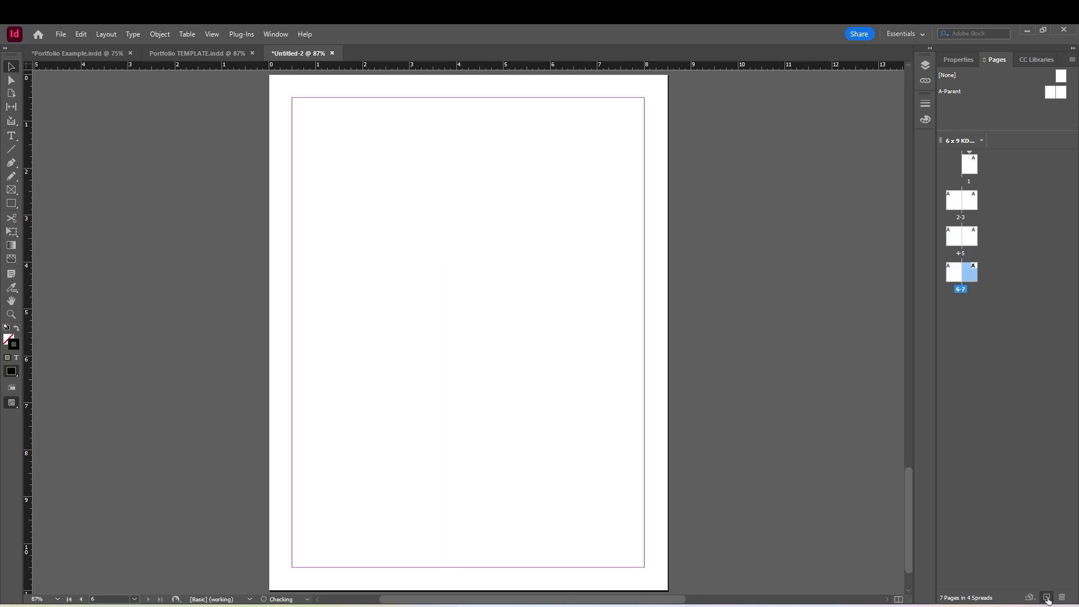
click(1046, 597)
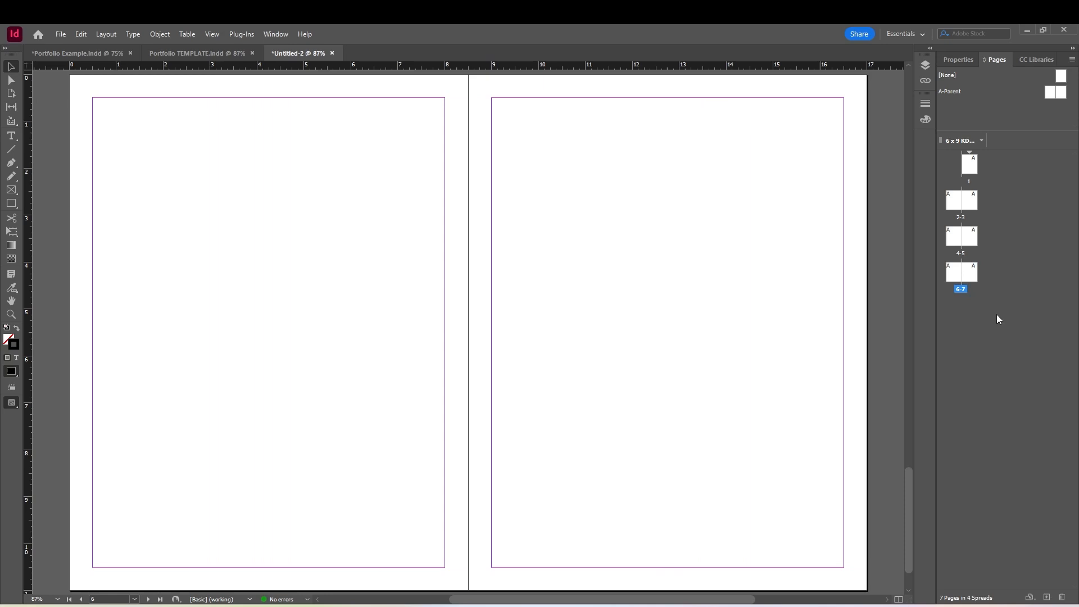
Apply the [None] parent to page 1
double_click(974, 173)
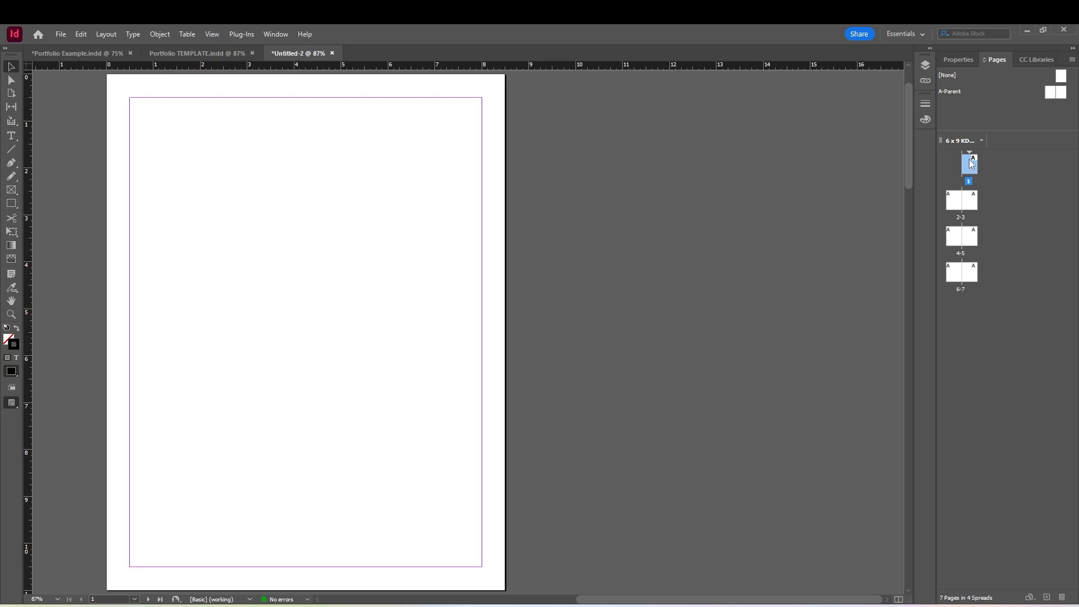
right_click(972, 164)
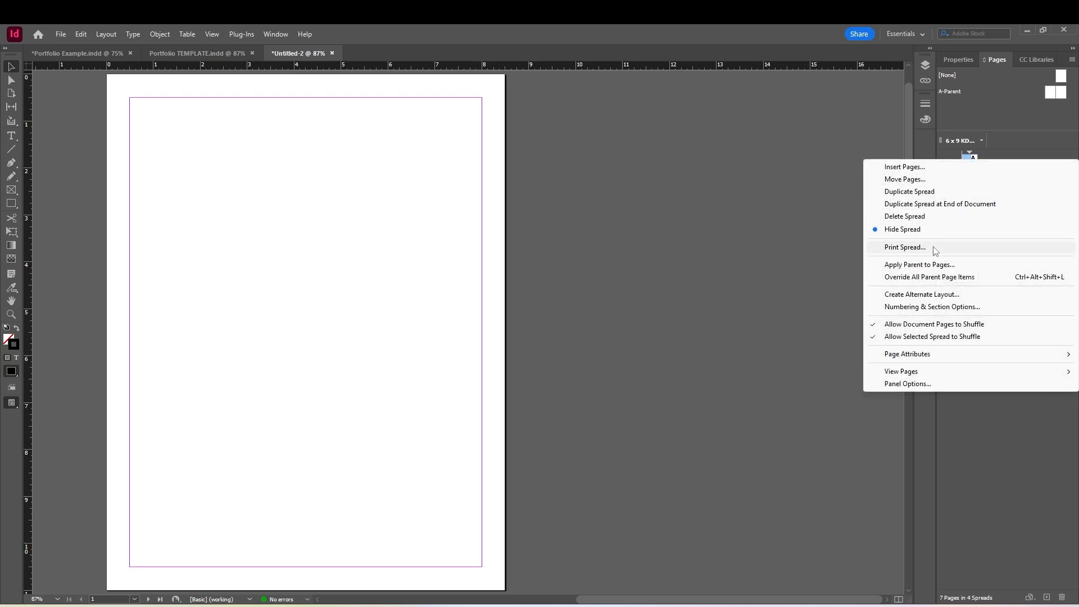
click(934, 266)
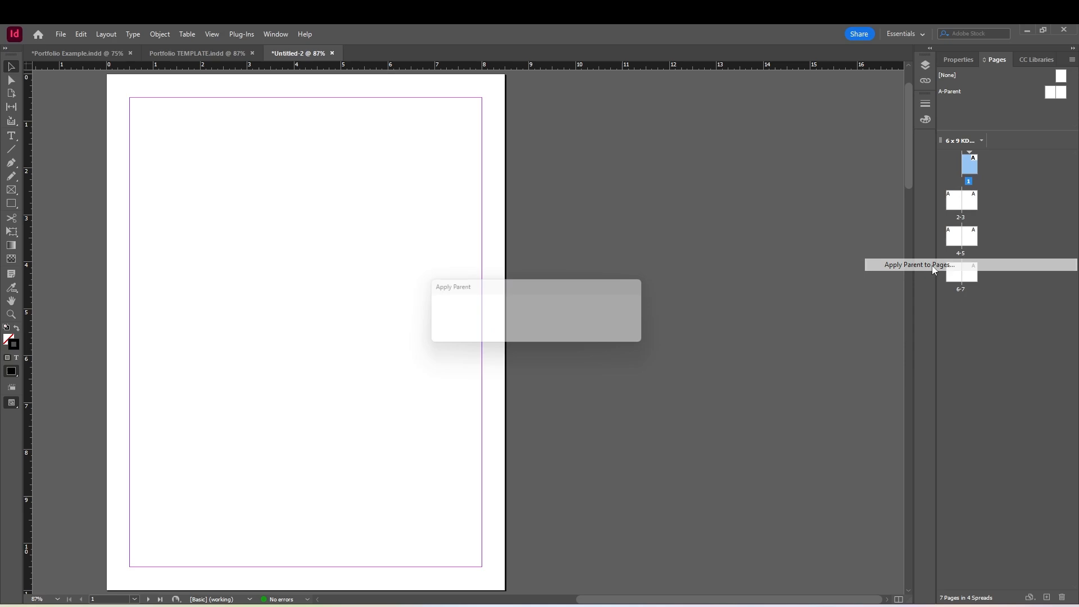
click(532, 309)
click(524, 322)
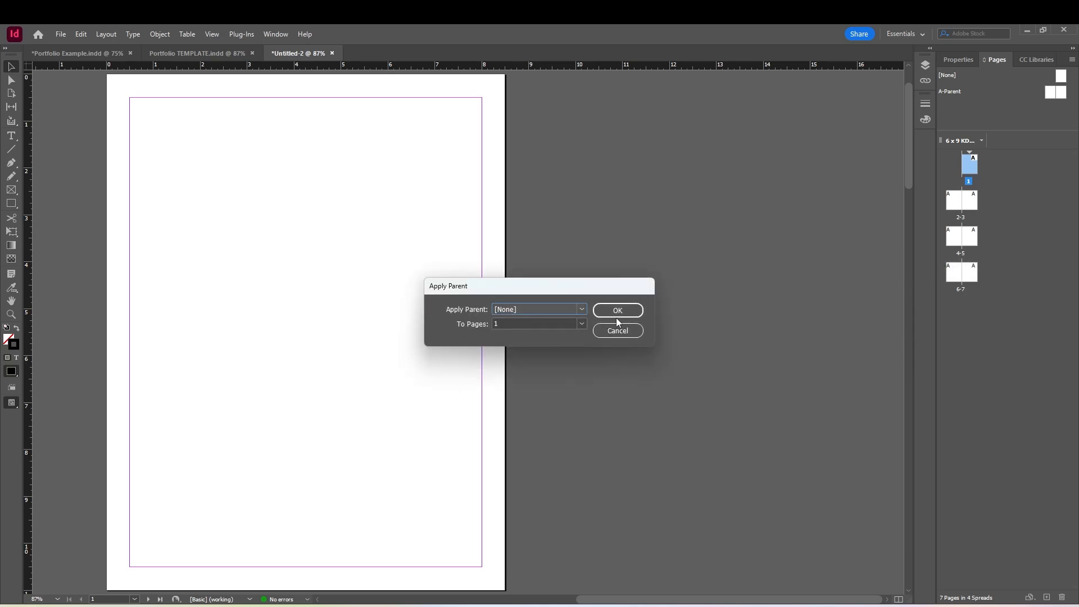
click(616, 312)
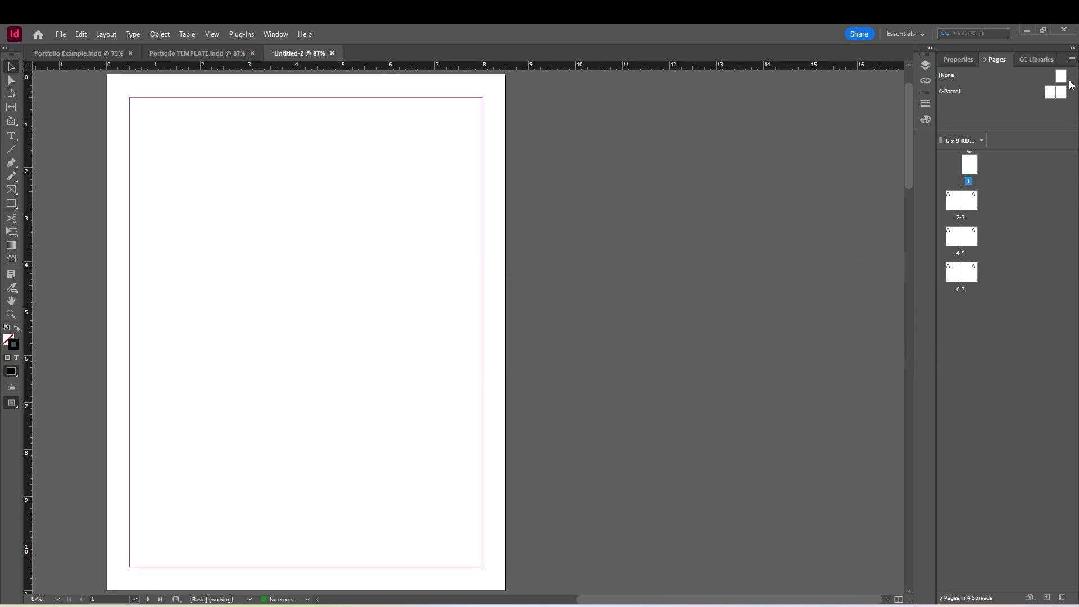
click(969, 166)
double_click(1056, 95)
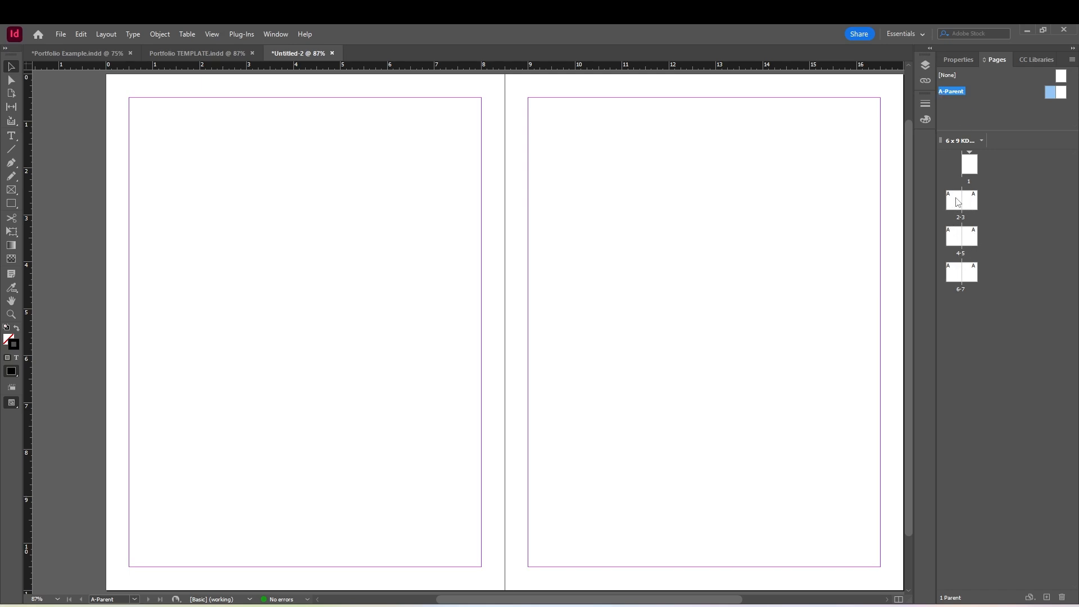
right_click(962, 92)
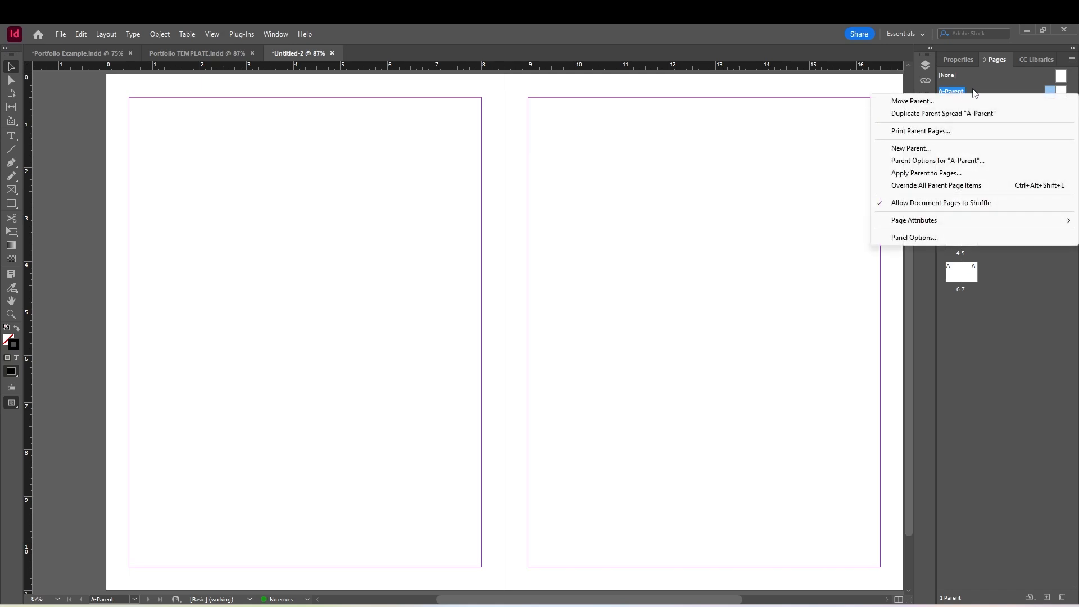
click(971, 91)
click(1026, 186)
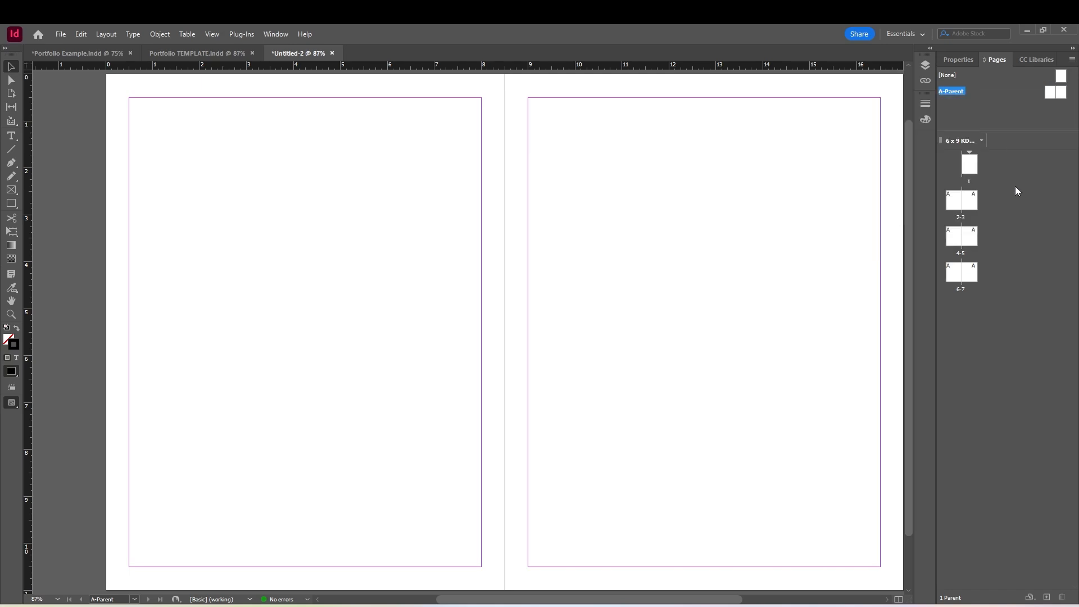
click(958, 201)
click(955, 236)
click(970, 236)
Draw a rectangle frame covering both pages of the A-Parent spread, fitting its edges to the full 17 x 11 in area
double_click(1051, 93)
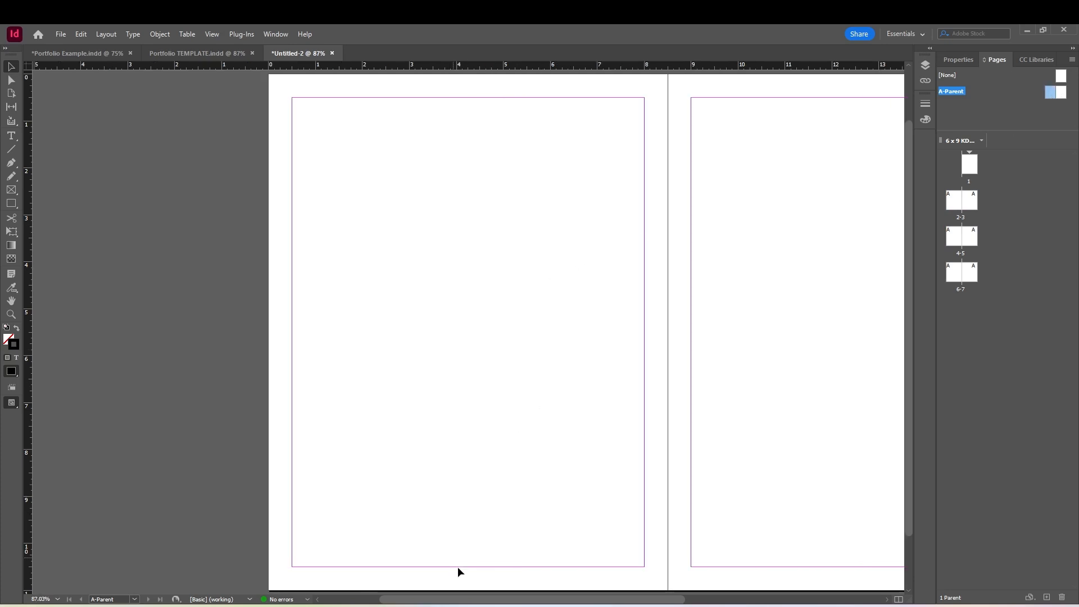
drag(481, 600, 560, 597)
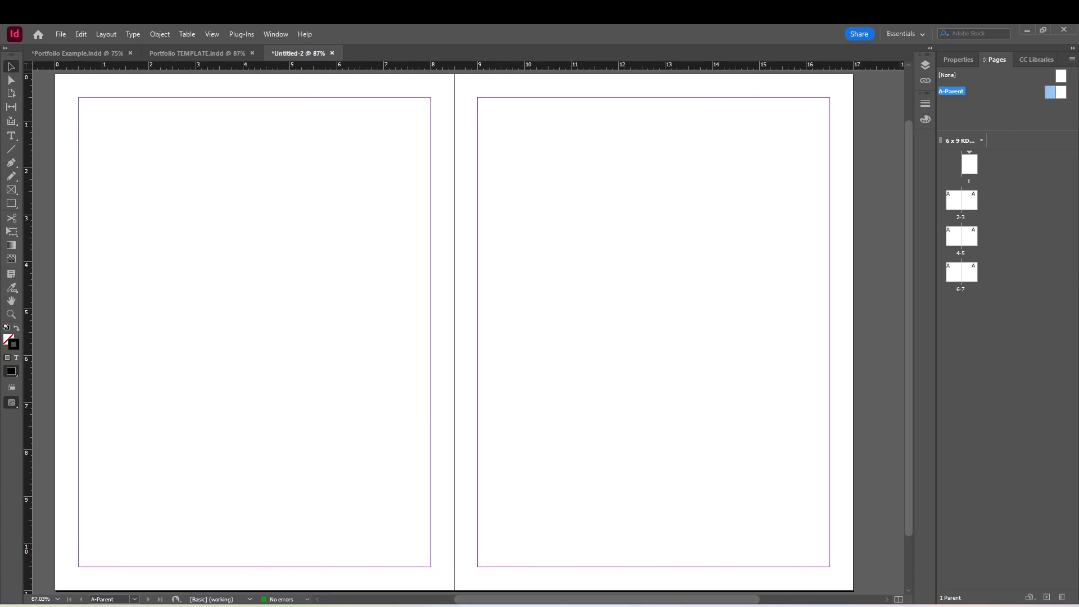
click(13, 190)
drag(54, 75, 850, 528)
scroll(699, 471, up, 3)
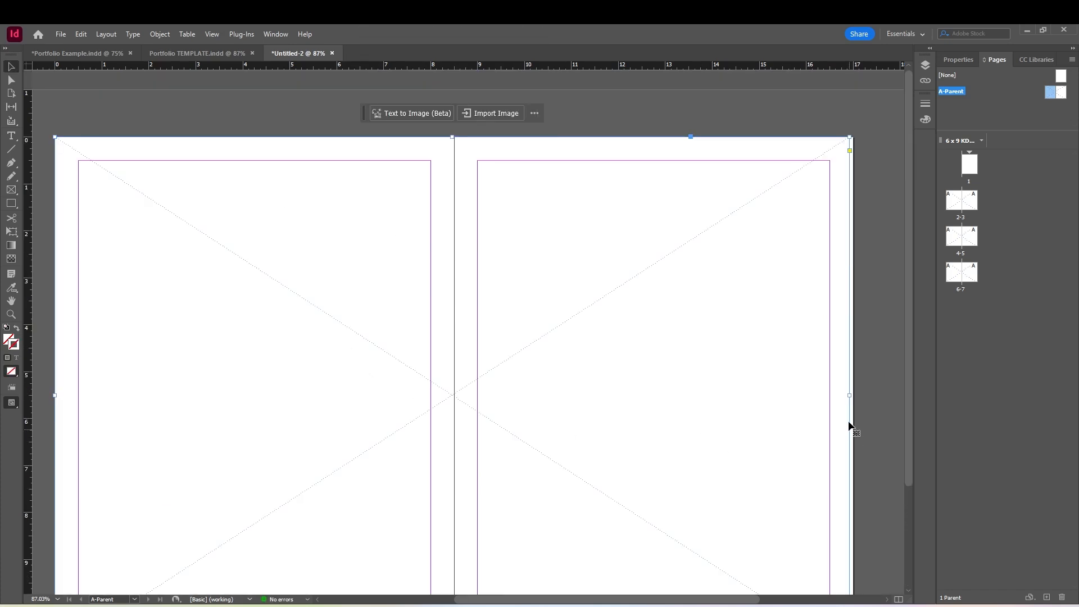
drag(849, 394, 853, 394)
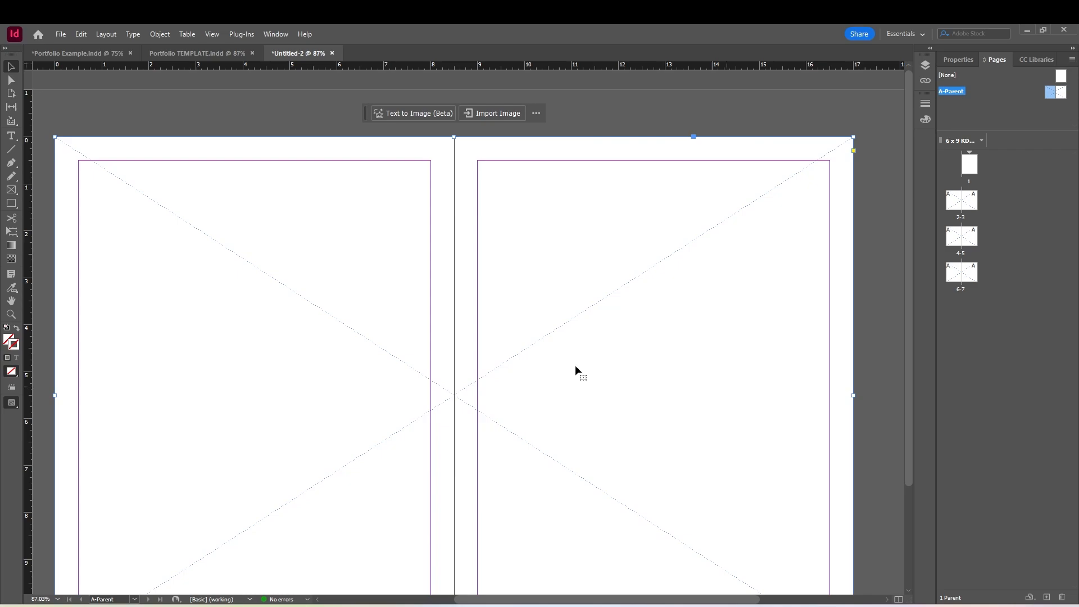
scroll(404, 309, down, 3)
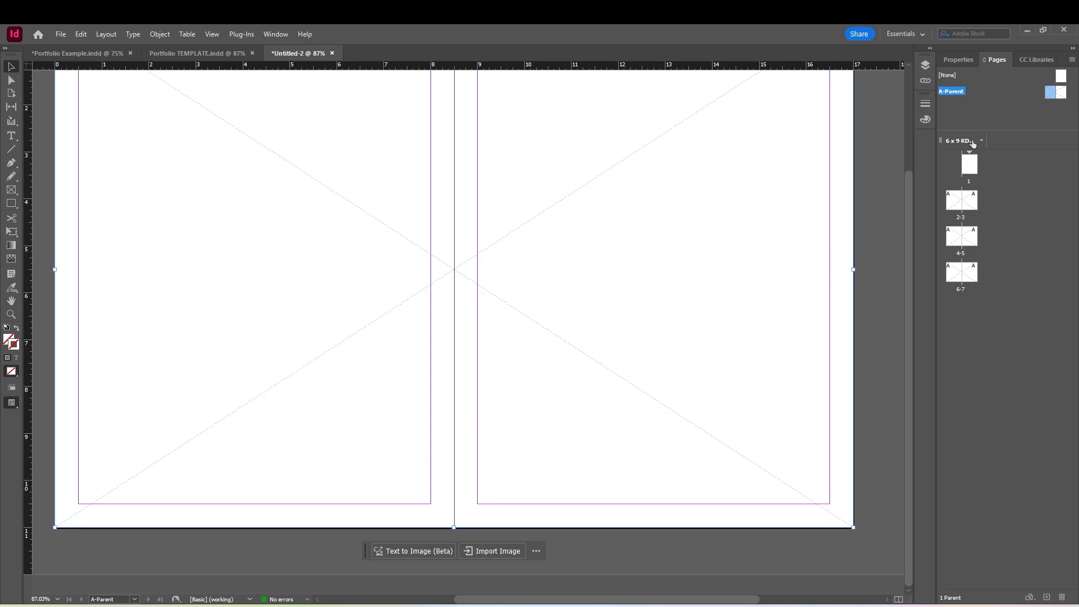
click(895, 245)
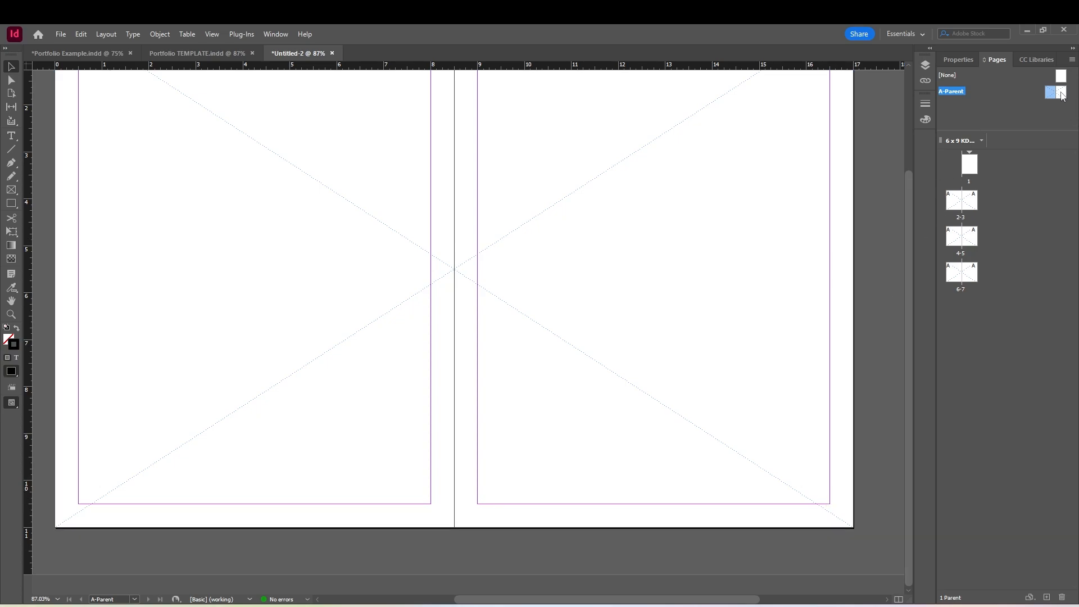
Open the spread of pages 2-3 and examine how the parent's image frame is laid out on it
double_click(956, 203)
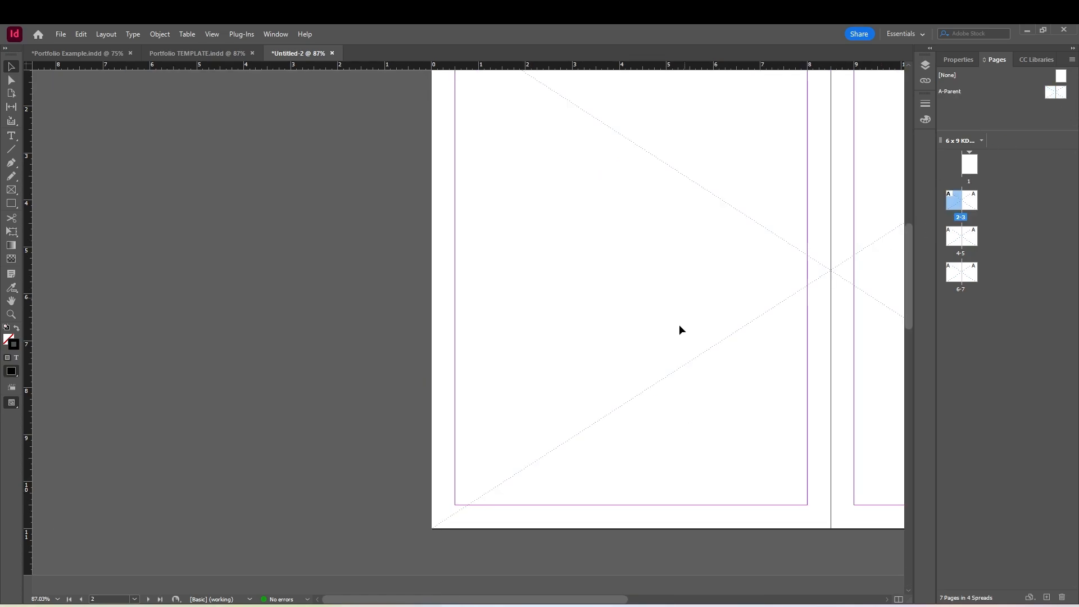
drag(594, 599, 761, 596)
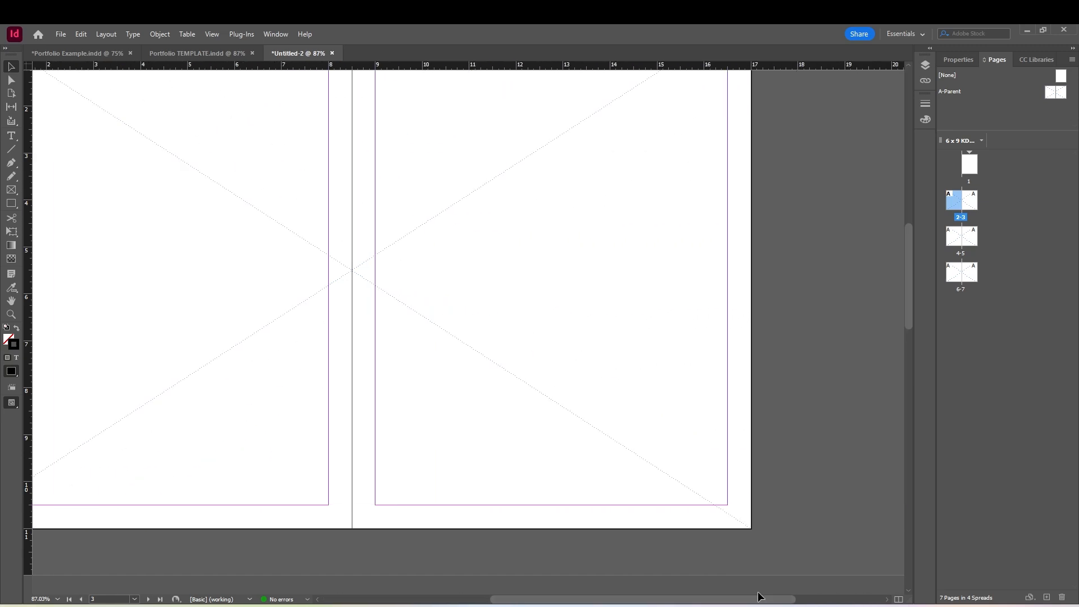
scroll(355, 475, up, 3)
scroll(355, 479, down, 2)
drag(579, 604, 546, 595)
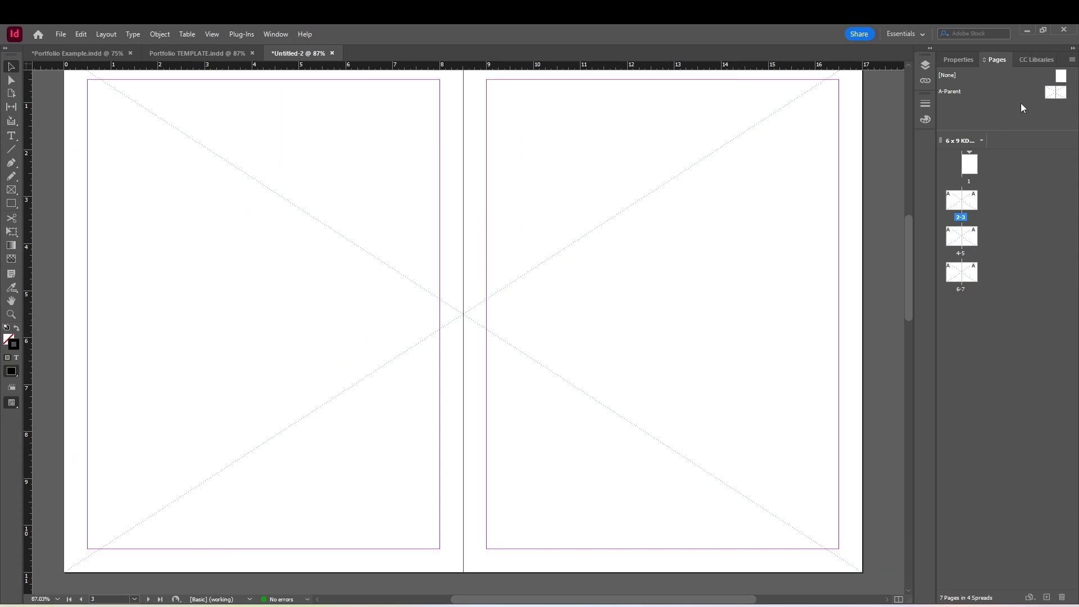
Duplicate the A-Parent spread and delete the full-spread frame from the duplicate
click(958, 88)
right_click(965, 90)
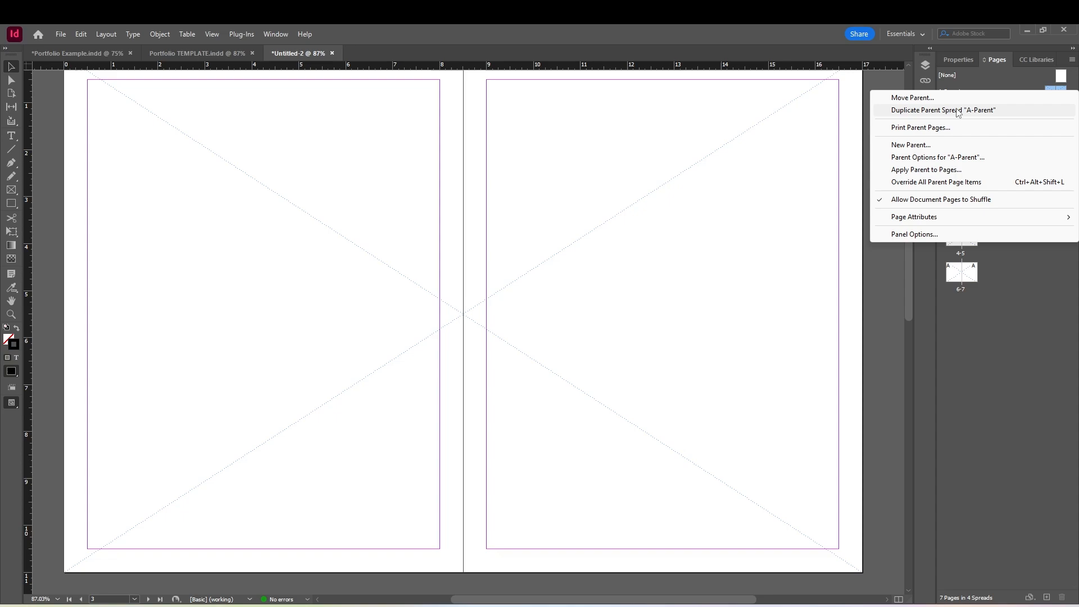
click(957, 110)
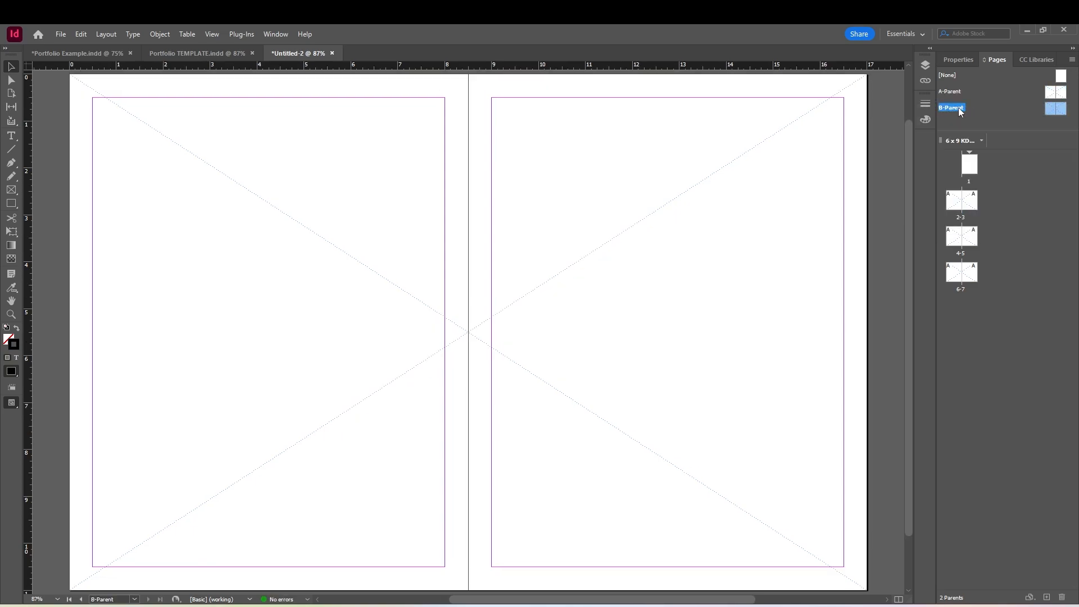
double_click(1055, 112)
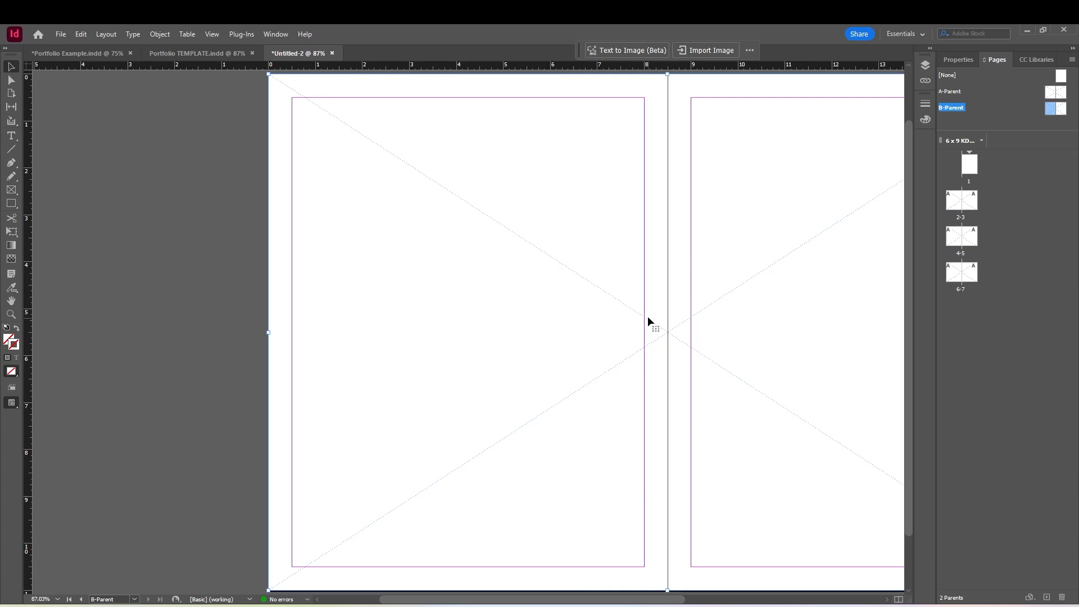
key(Delete)
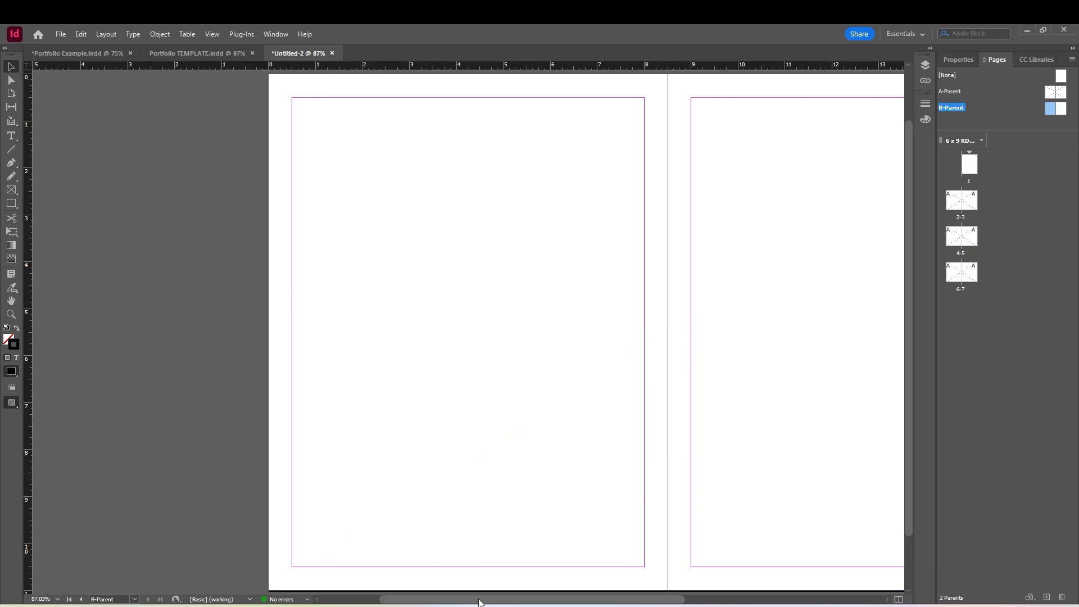
Draw a margin-wide rectangle frame about 7.5 x 2.8 in on B-Parent's right page and copy it into three evenly spaced rows
drag(479, 600, 545, 600)
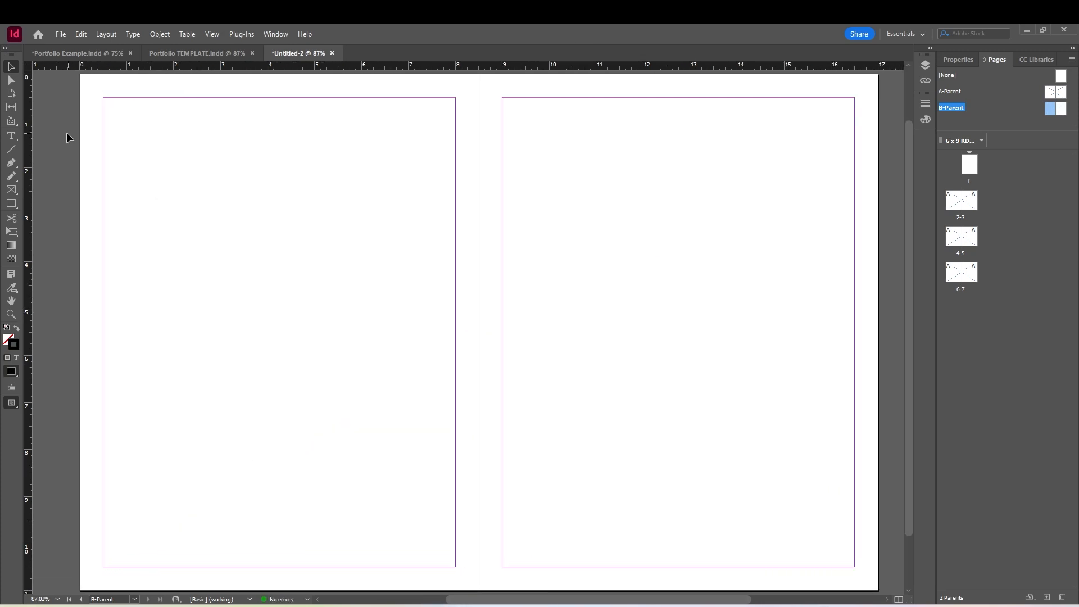
click(15, 191)
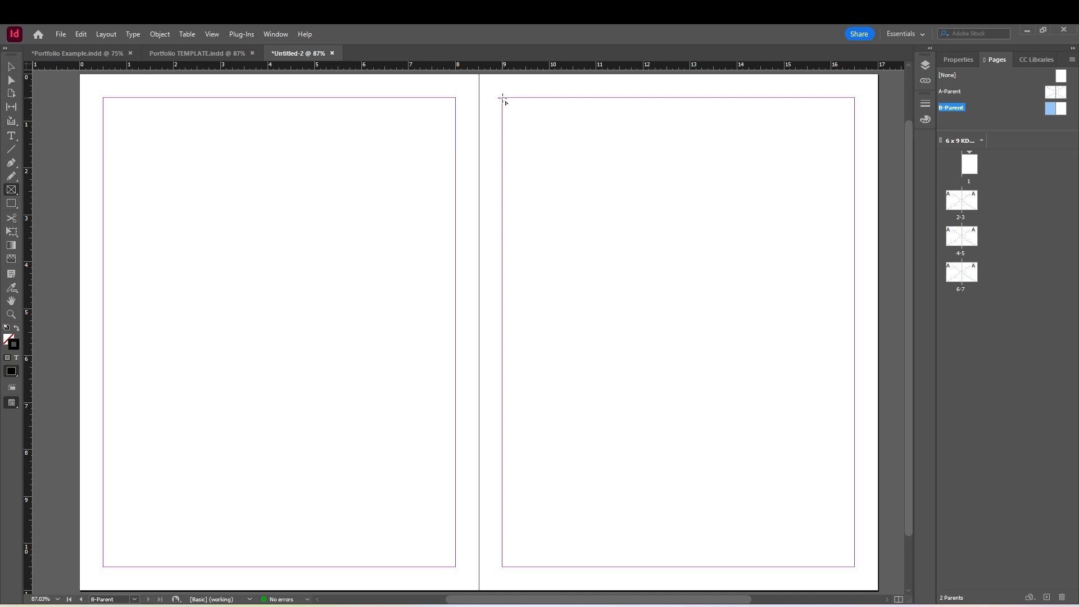
drag(503, 99, 855, 230)
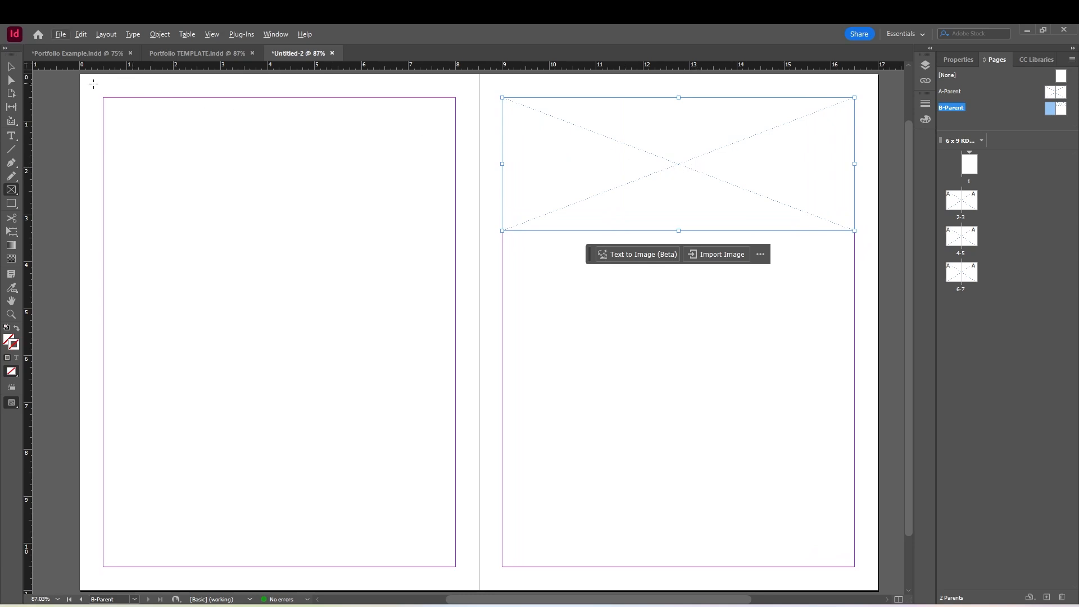
key(v)
drag(724, 185, 743, 522)
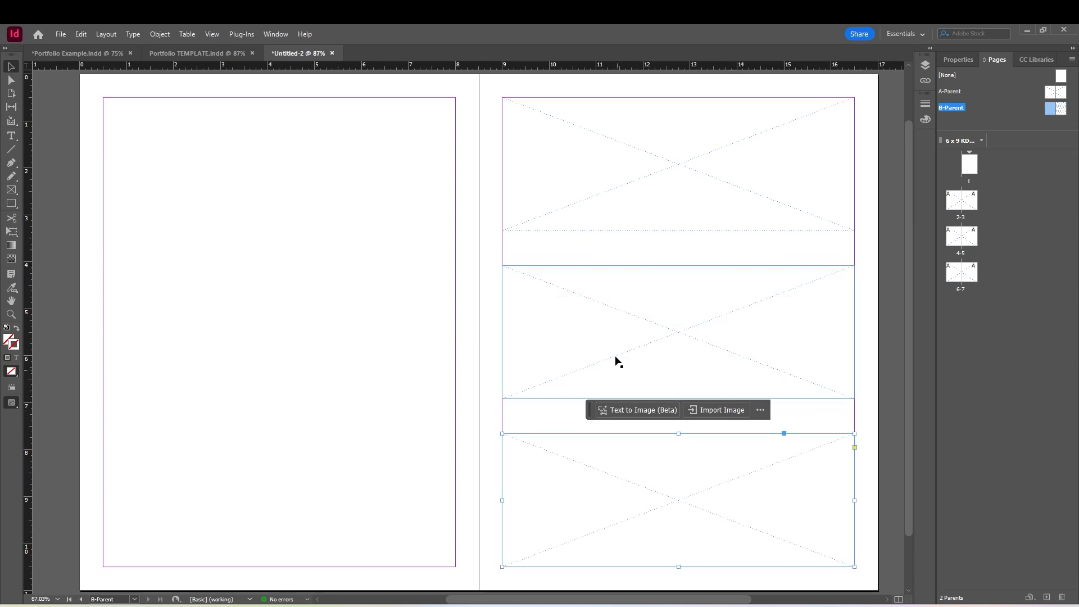
Draw a text frame about 3.2 x 4.3 in at the top-left margin corner of B-Parent's left page and fill it with placeholder text
click(649, 253)
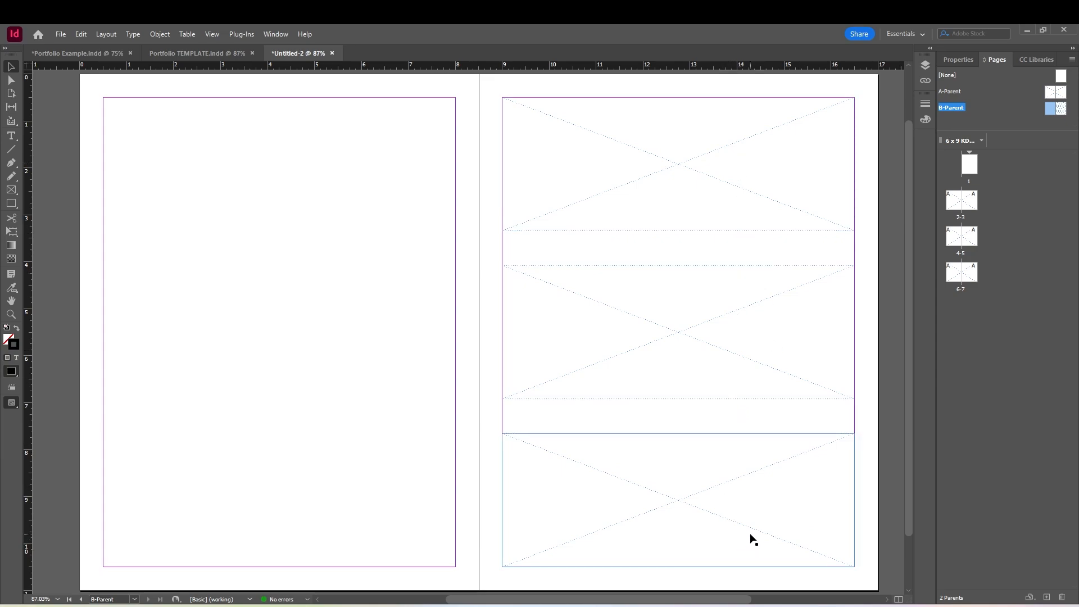
click(11, 136)
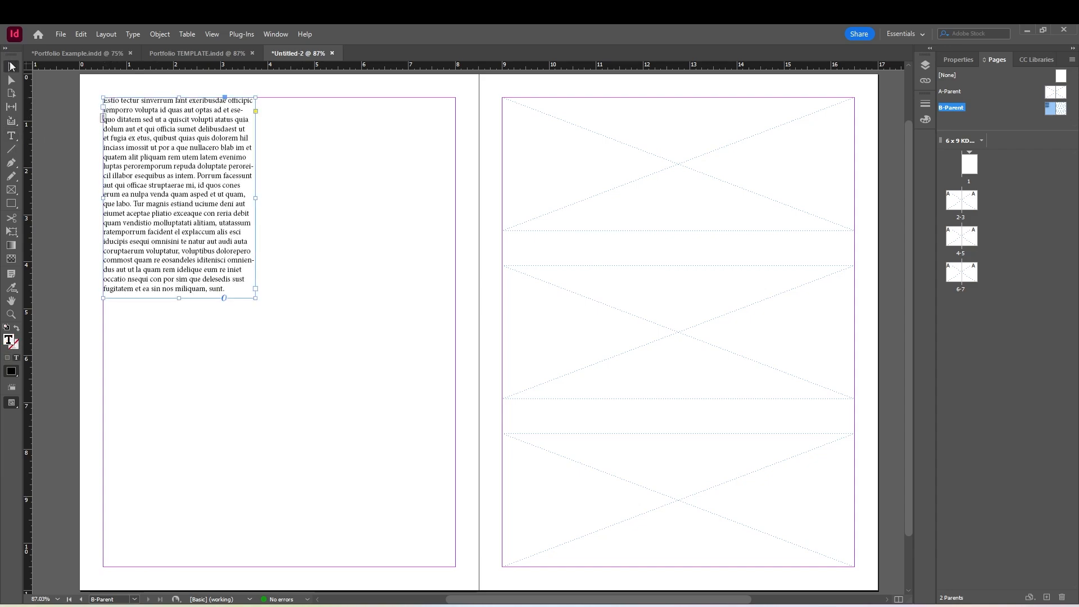
click(328, 326)
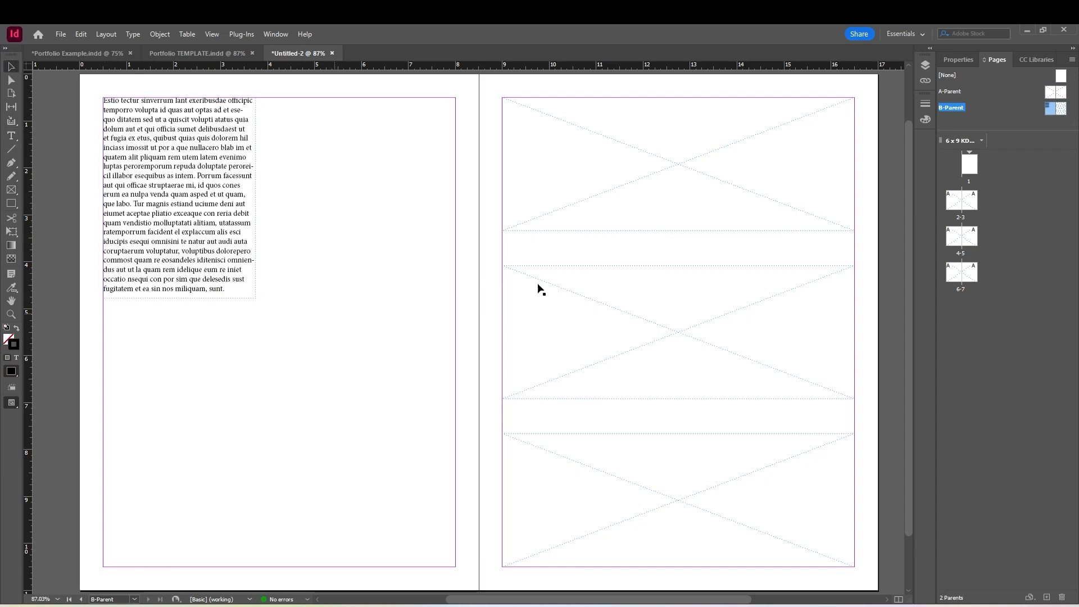
Apply B-Parent to pages 4-5
click(965, 239)
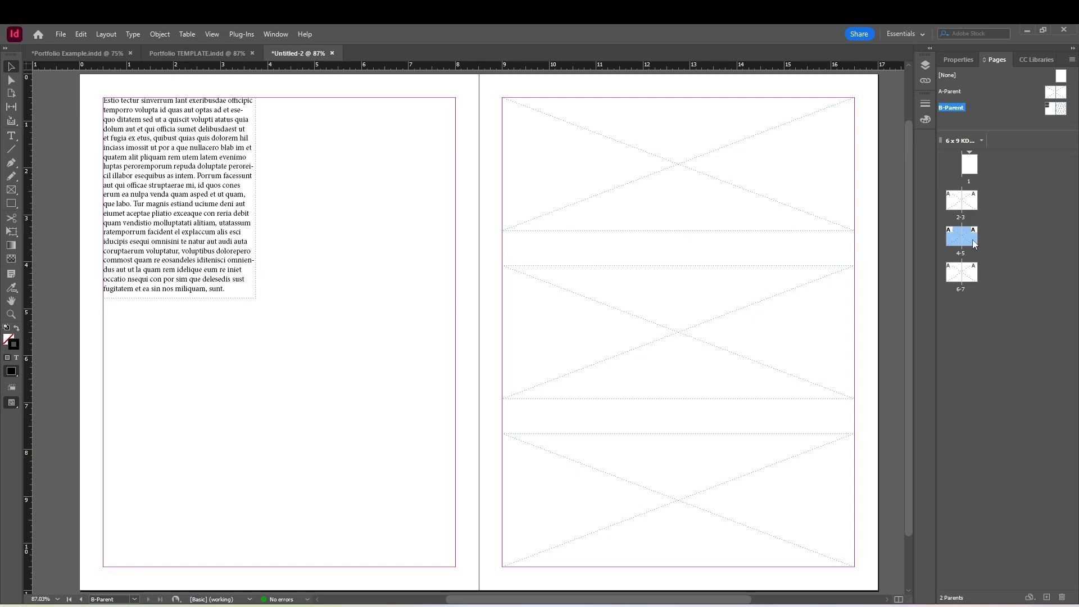
right_click(974, 243)
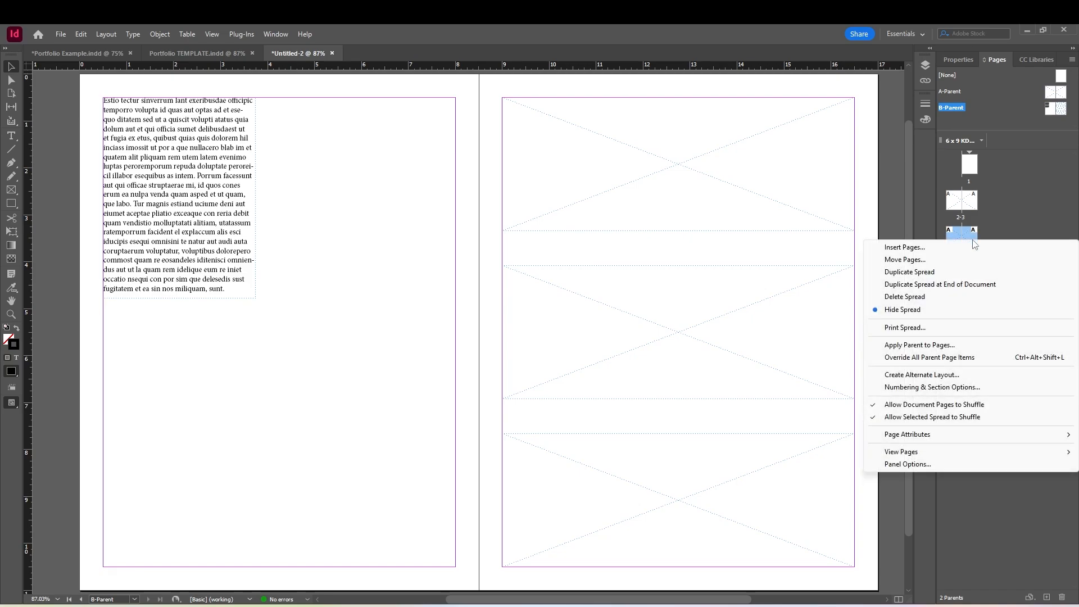
click(933, 346)
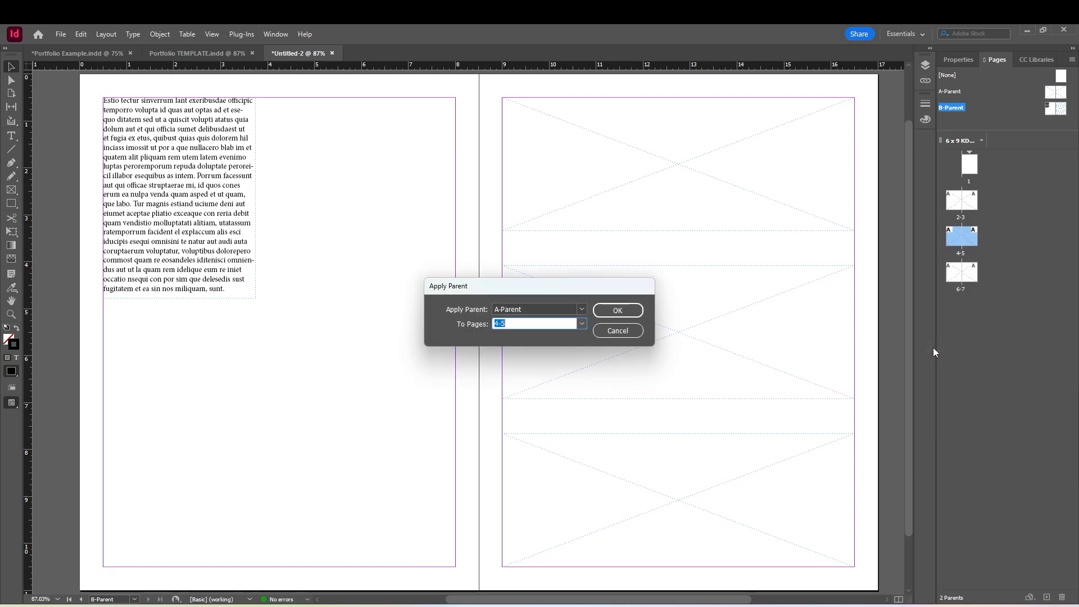
click(582, 309)
click(537, 344)
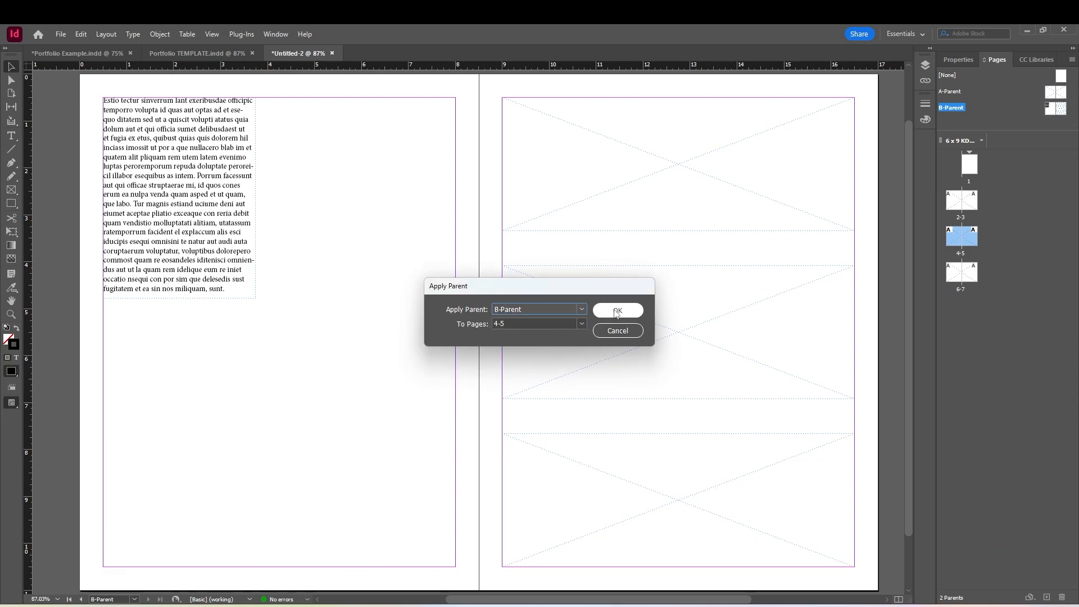
click(617, 311)
Override the parent text frame on page 4 and replace its placeholder text with "aslnkdfasld fnlasd fl;asd f;asd;f las"
double_click(959, 241)
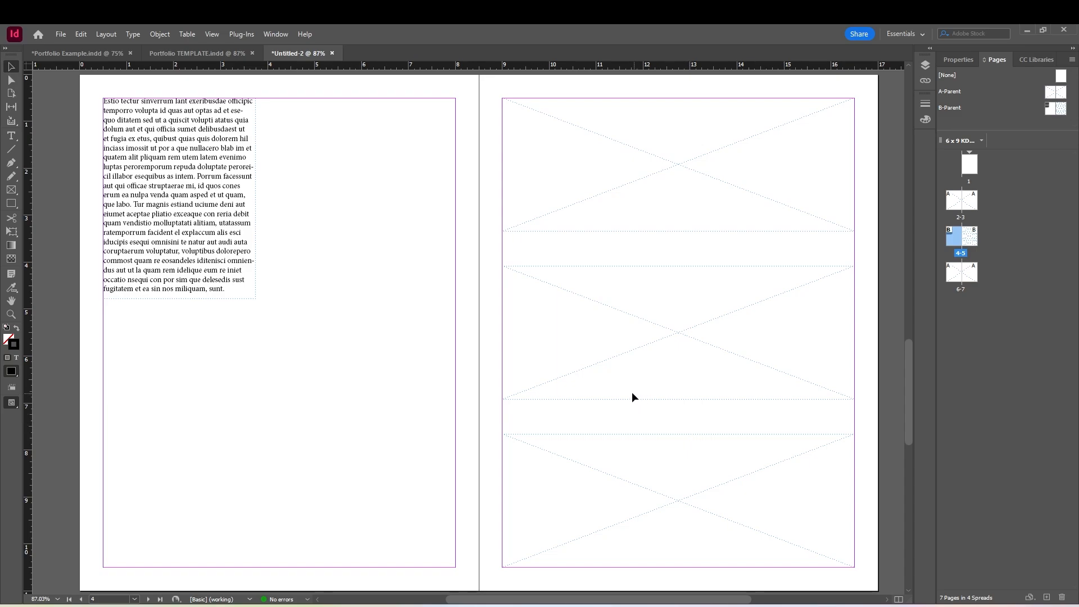
double_click(212, 201)
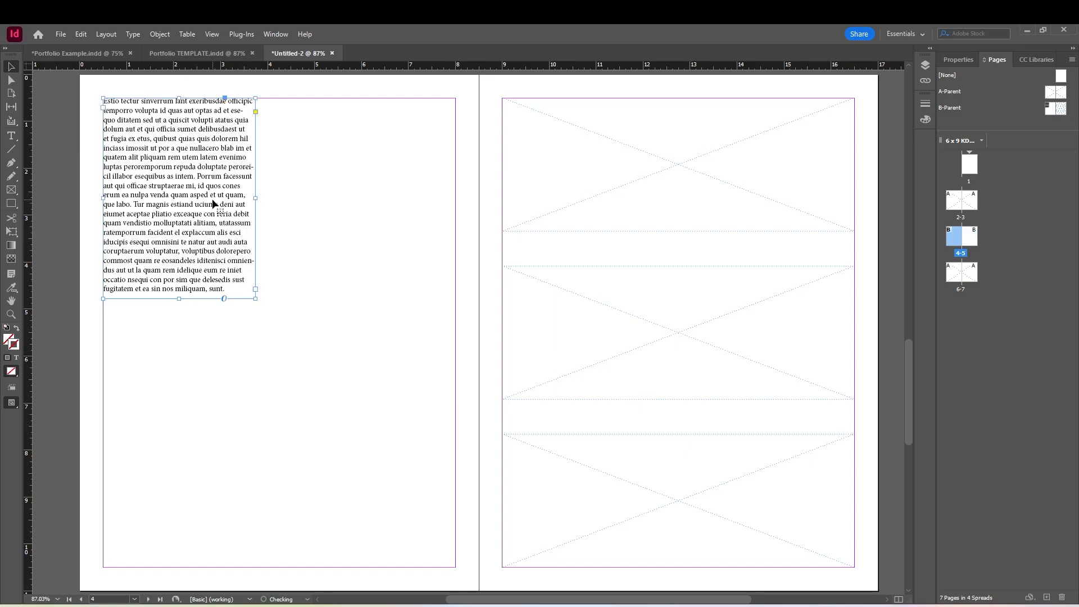
drag(229, 287, 102, 102)
text(aslnkdfasld fnlasd fl;asd f;asd;f las)
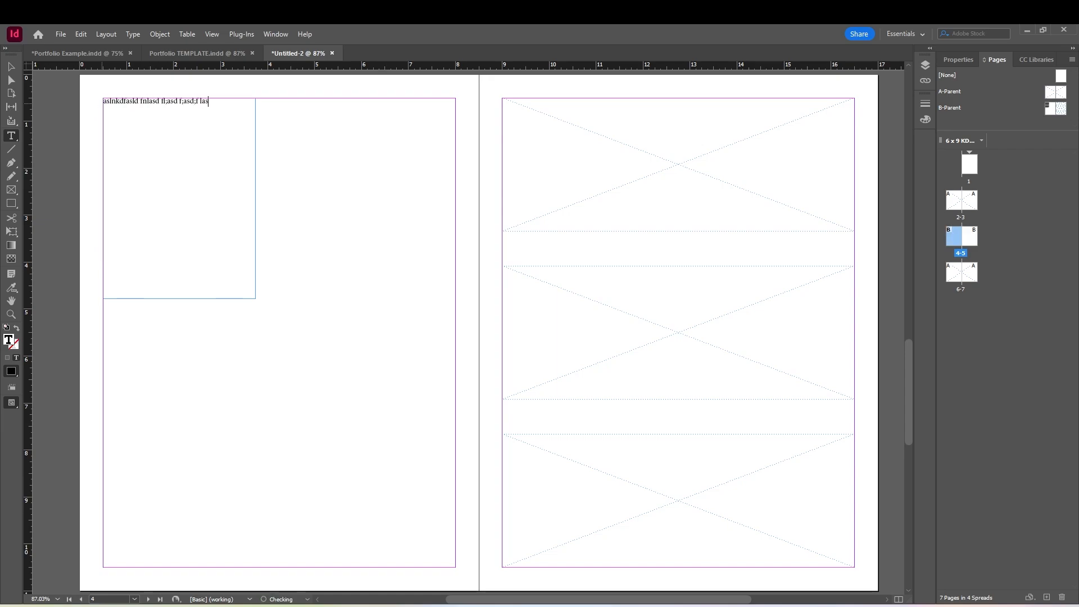
key(Escape)
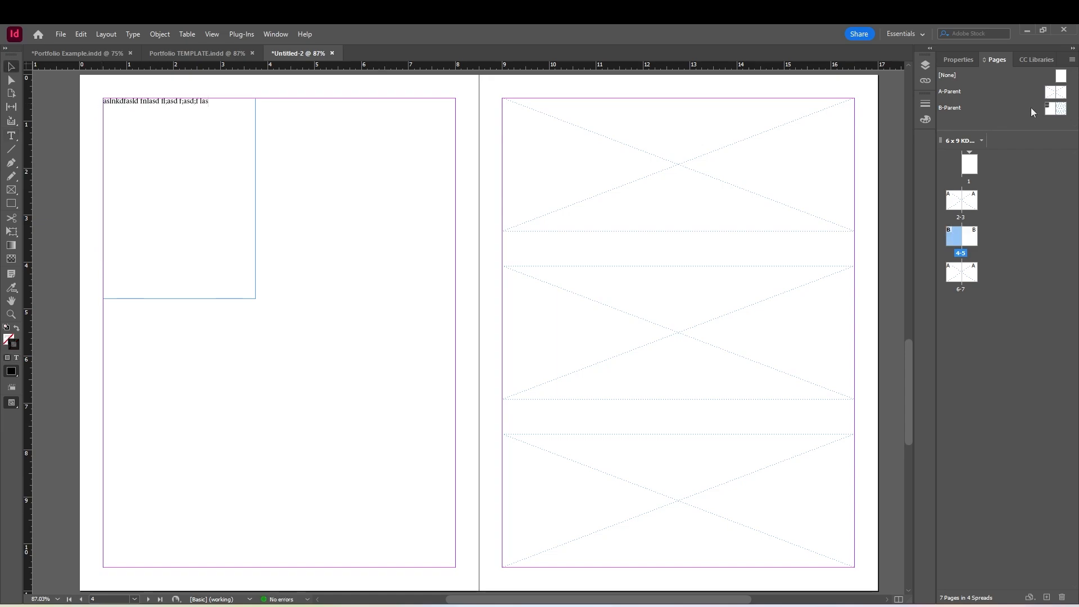
Compare the text frame on the B-Parent spread with the overridden text frame on pages 4-5
double_click(1064, 113)
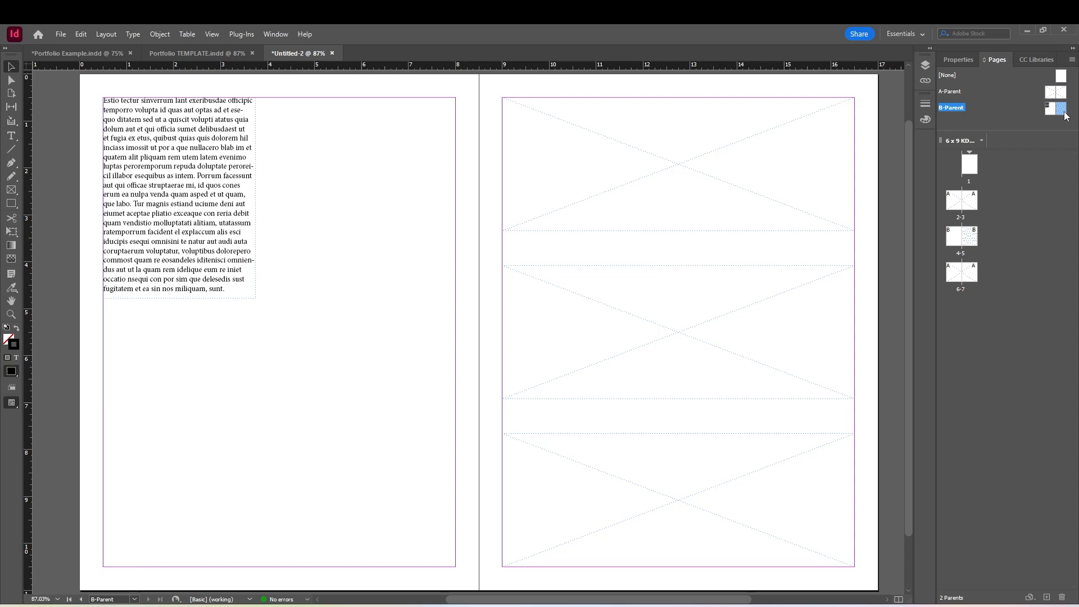
double_click(962, 203)
double_click(957, 243)
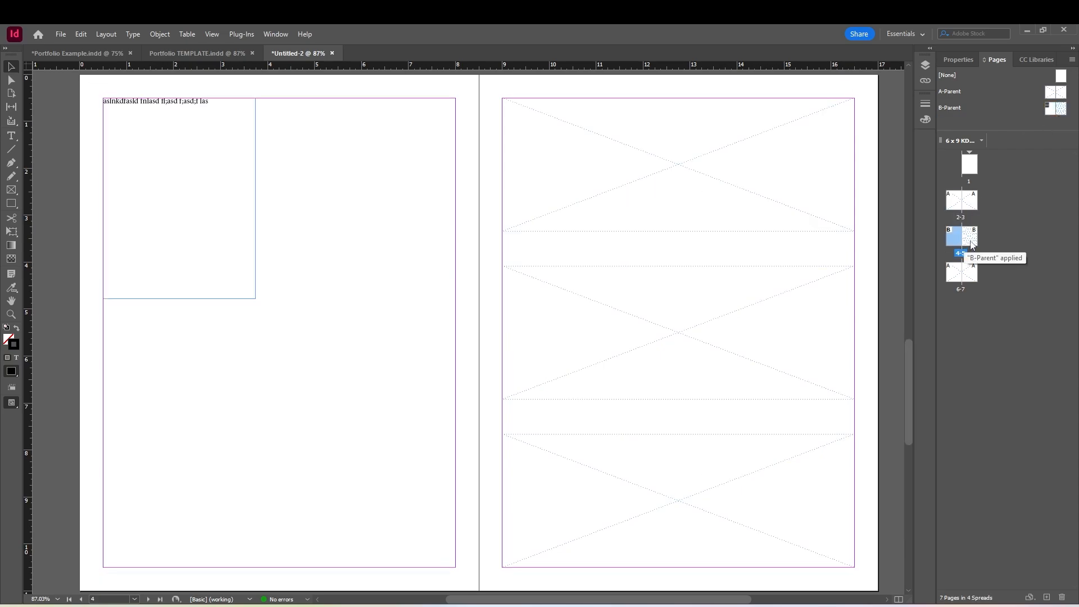
double_click(969, 241)
click(953, 239)
Override the top image frame on page 5, try shortening it to about 1.8 in high, and check B-Parent's version of the frame
double_click(974, 244)
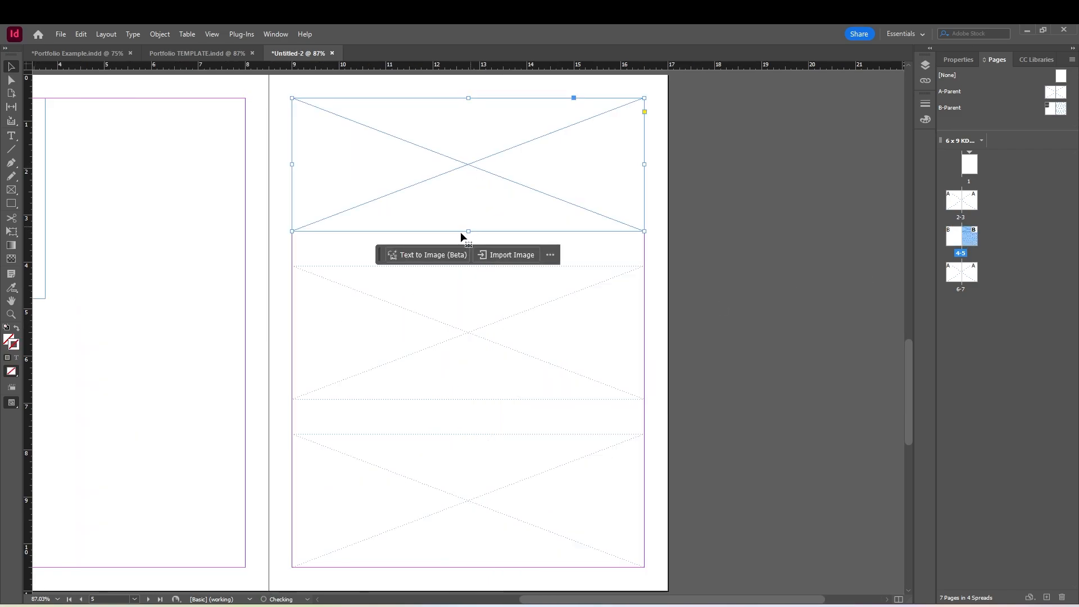
drag(466, 229, 477, 181)
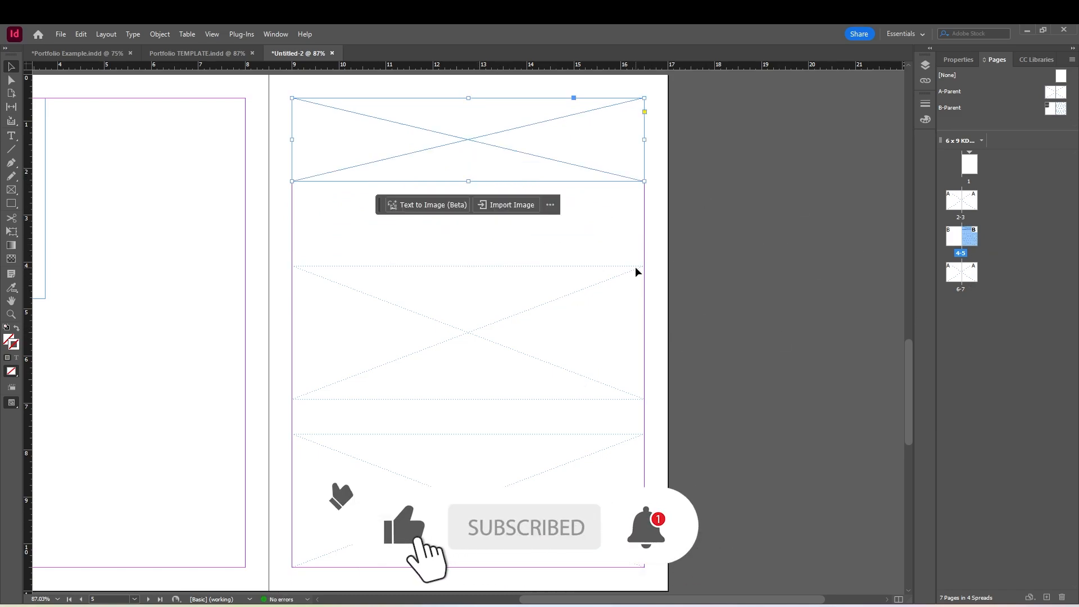
double_click(1062, 111)
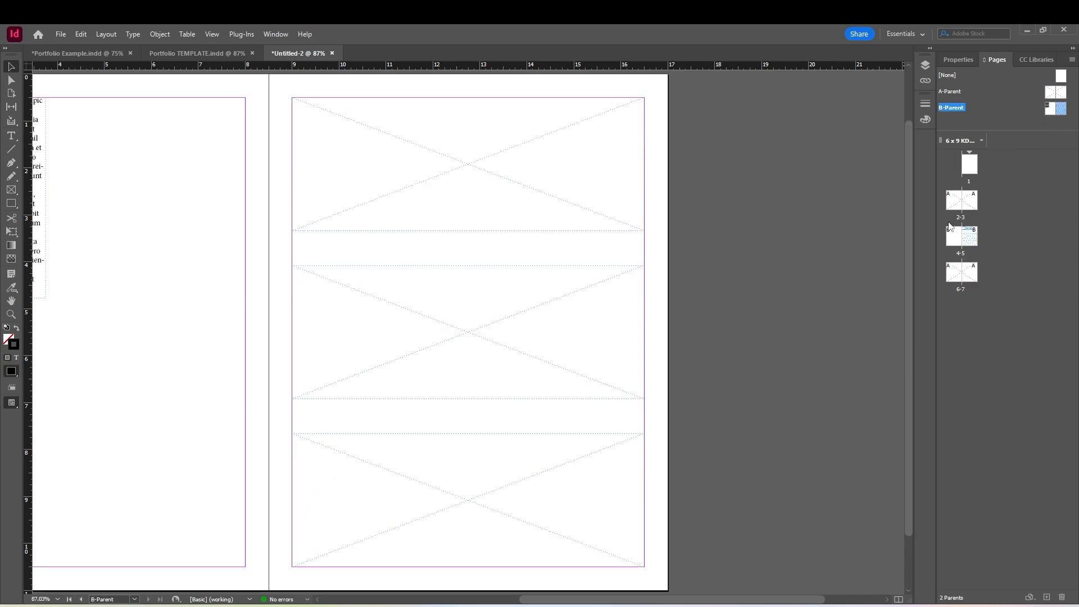
double_click(971, 240)
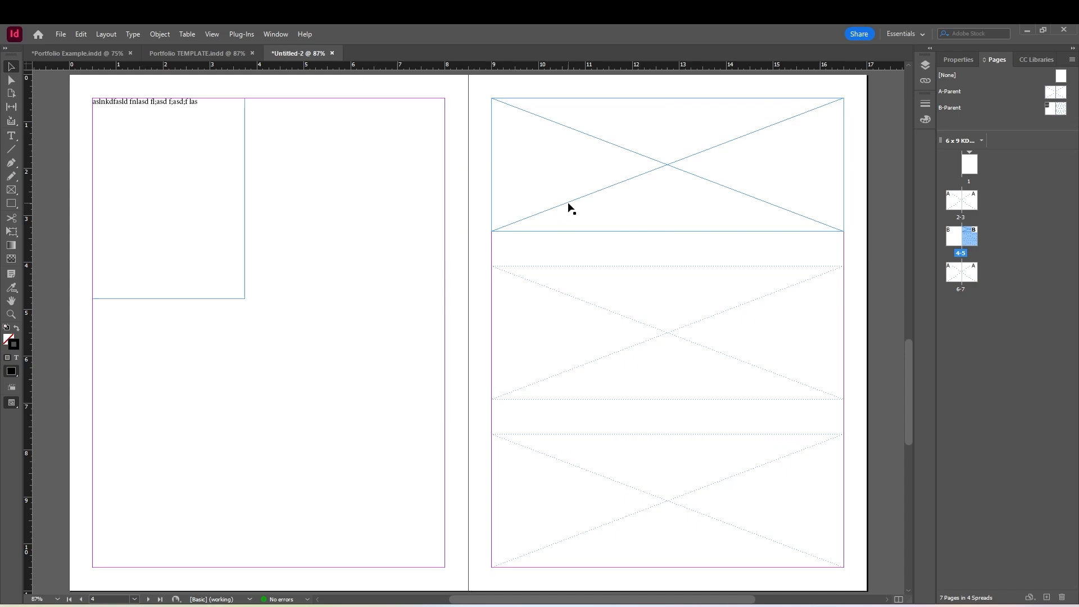
Place the CM Salon 02 image into the top image frame on page 5
click(568, 203)
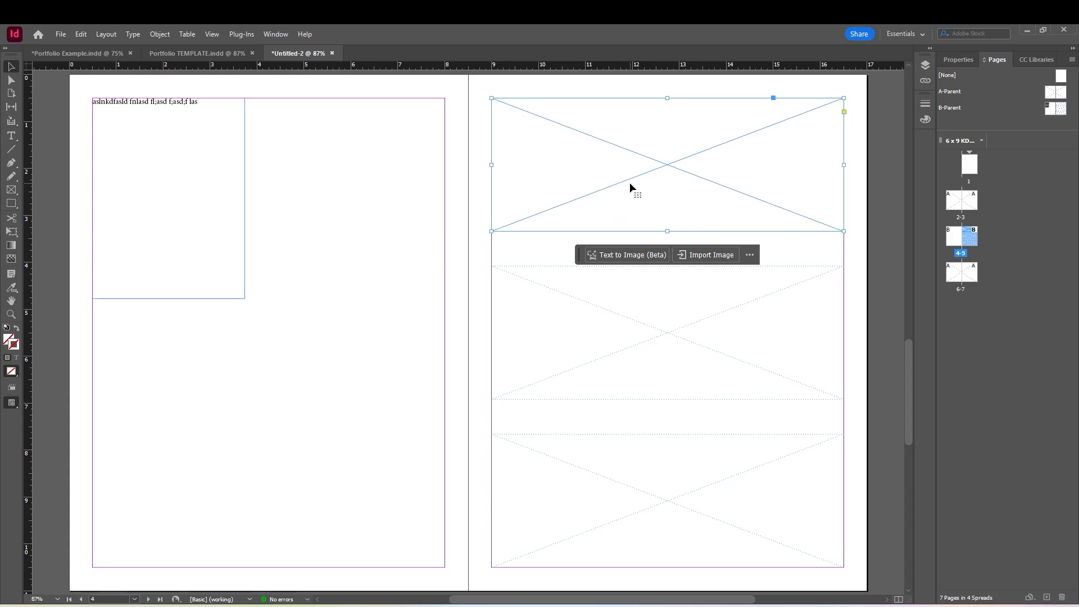
key(ctrl+d)
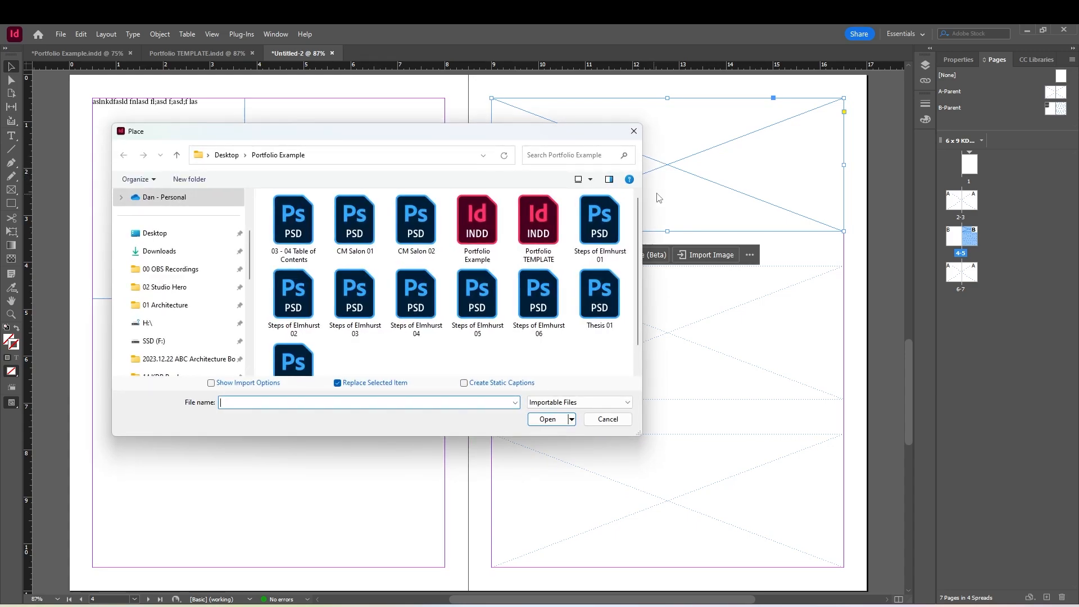
click(416, 222)
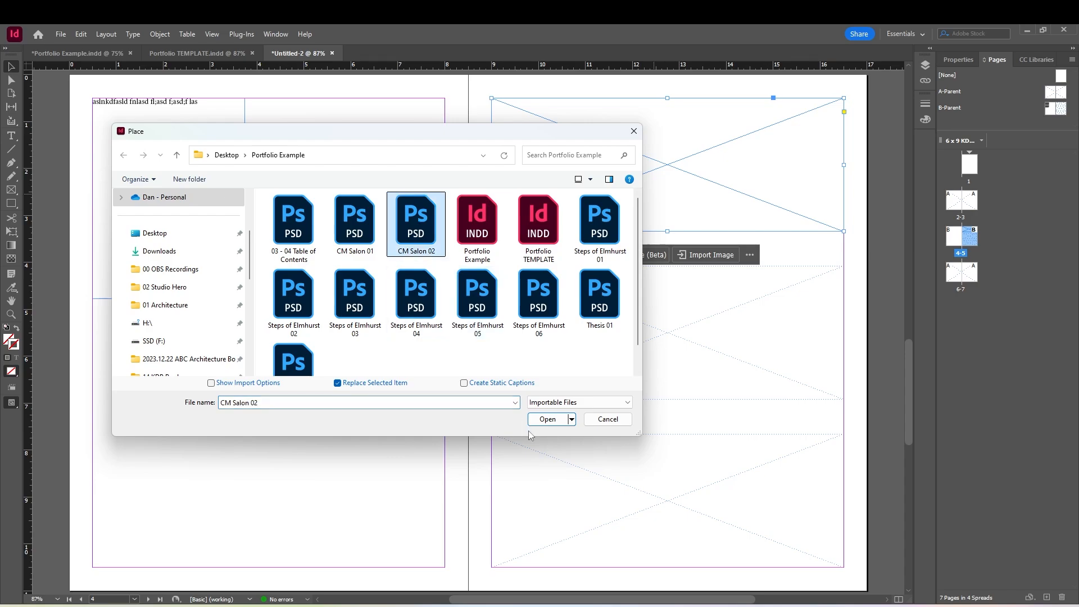
click(547, 419)
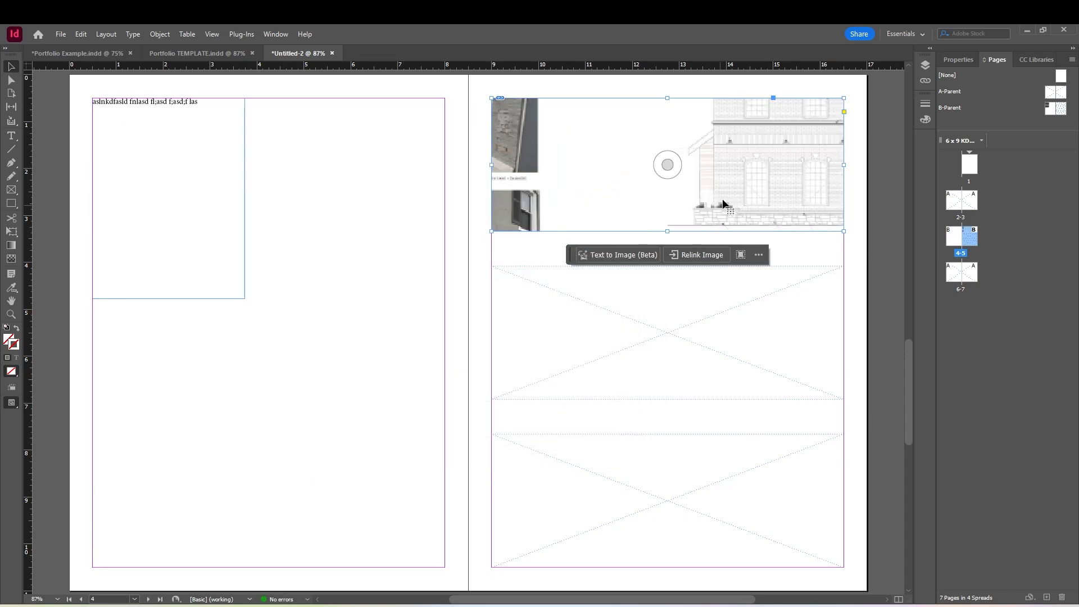
Select the placed image inside the top frame on page 5 and make it fill the frame proportionally
click(667, 164)
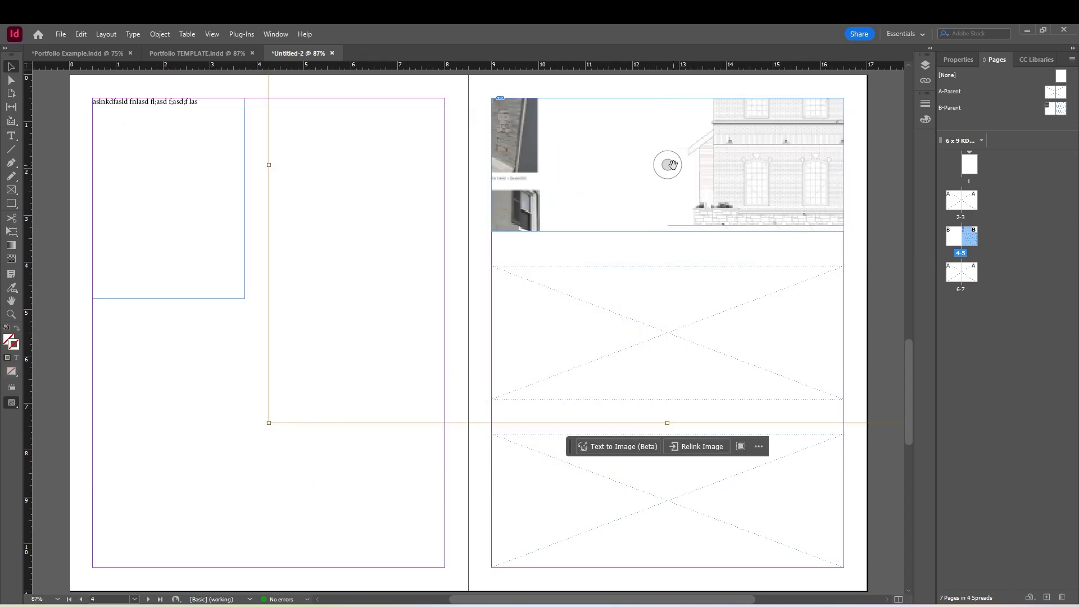
scroll(671, 171, up, 4)
scroll(294, 159, down, 3)
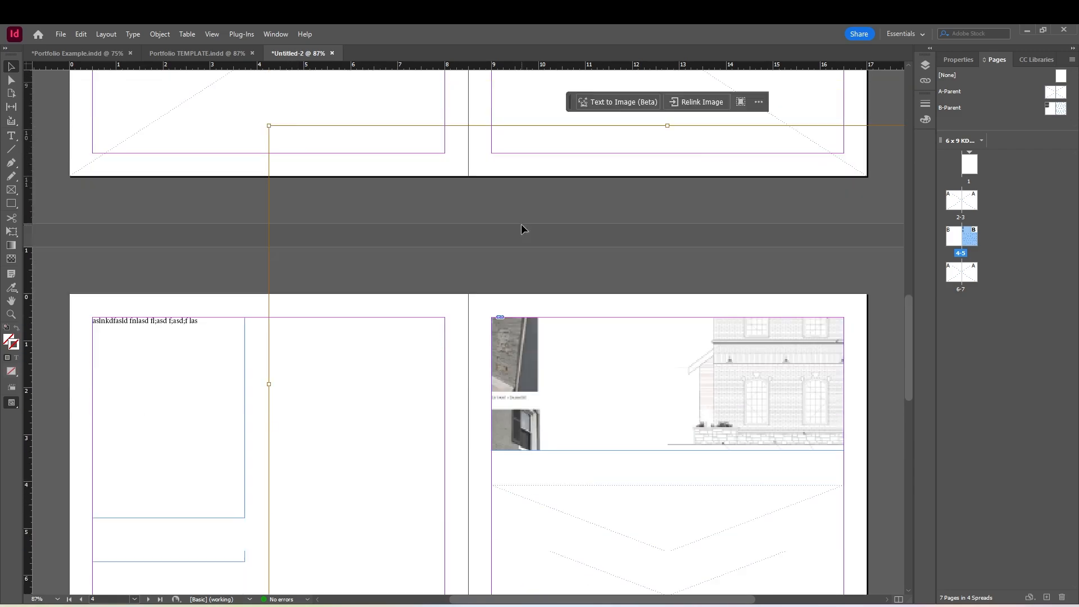
click(253, 304)
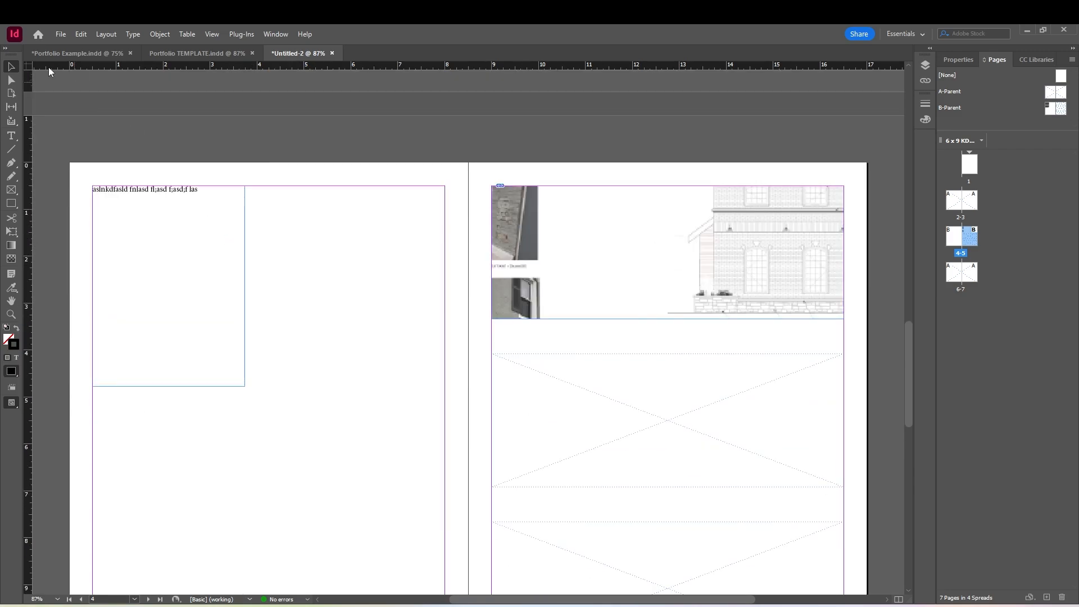
click(12, 82)
click(774, 248)
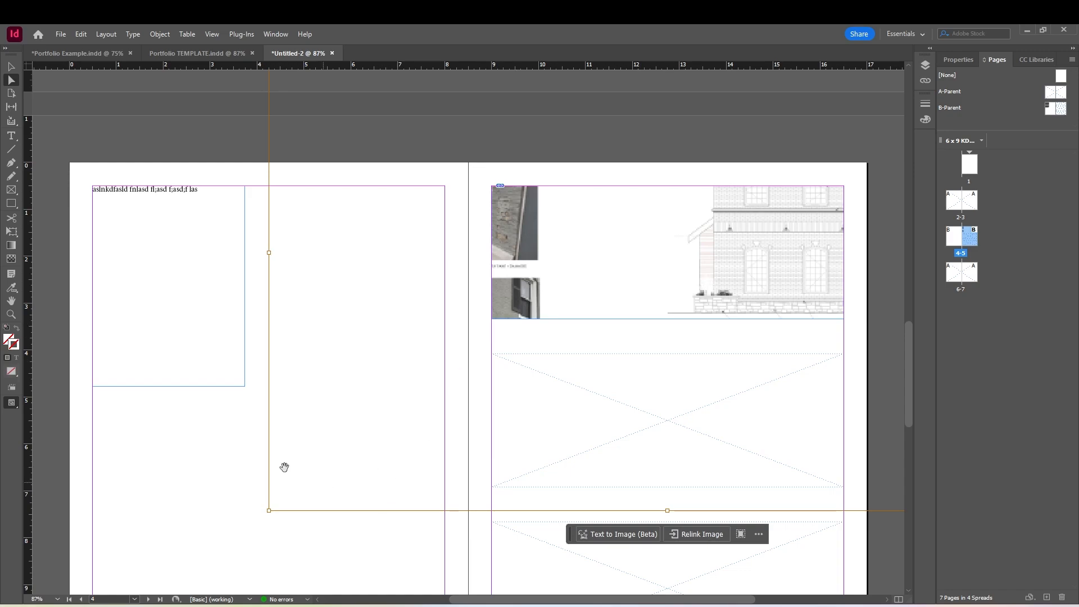
right_click(664, 244)
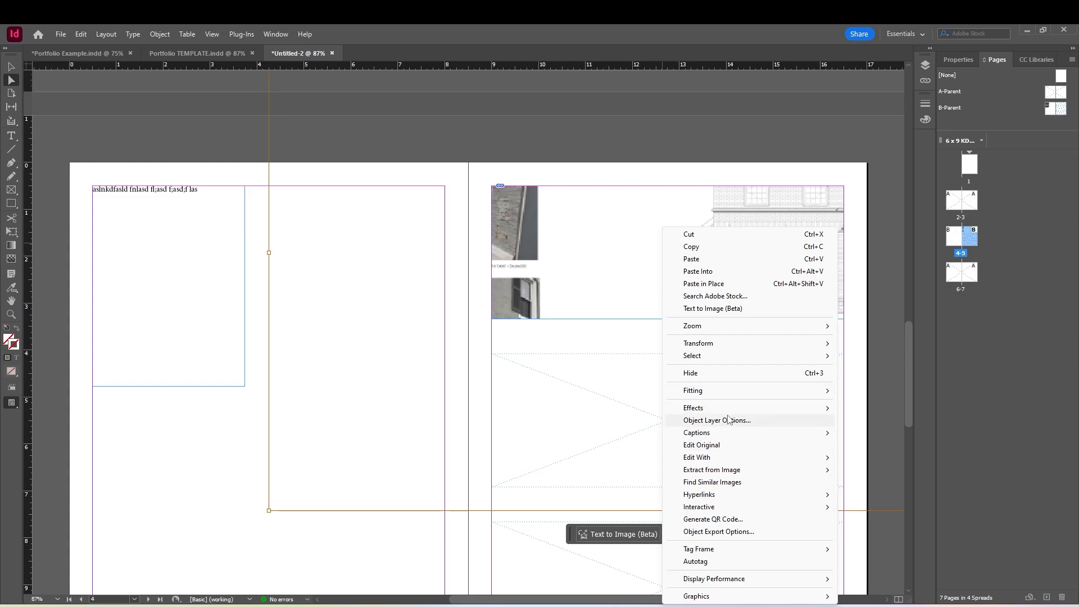
mouse_move(734, 395)
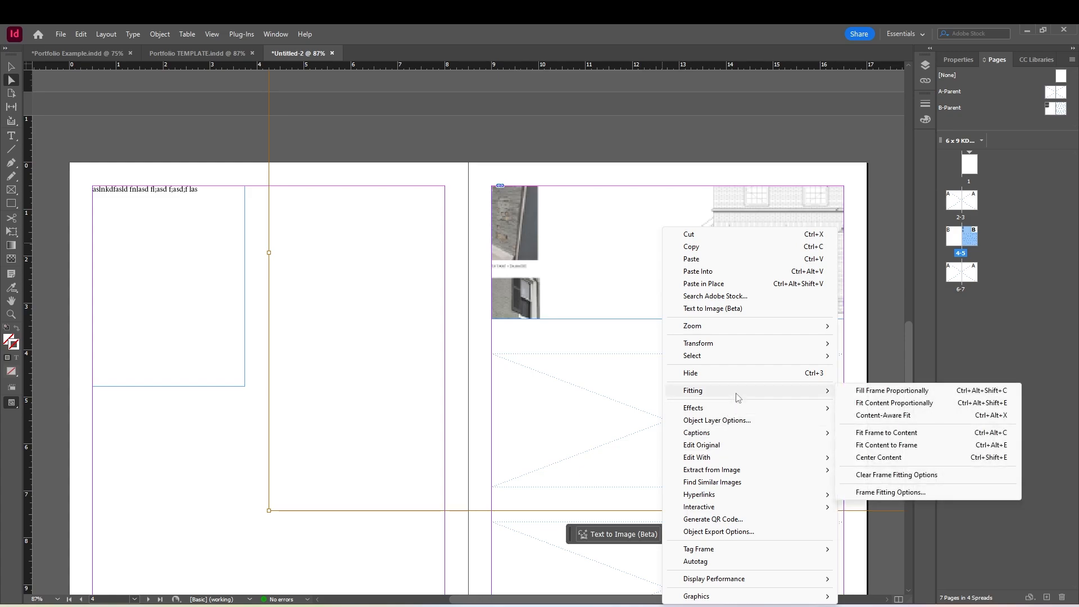
click(892, 393)
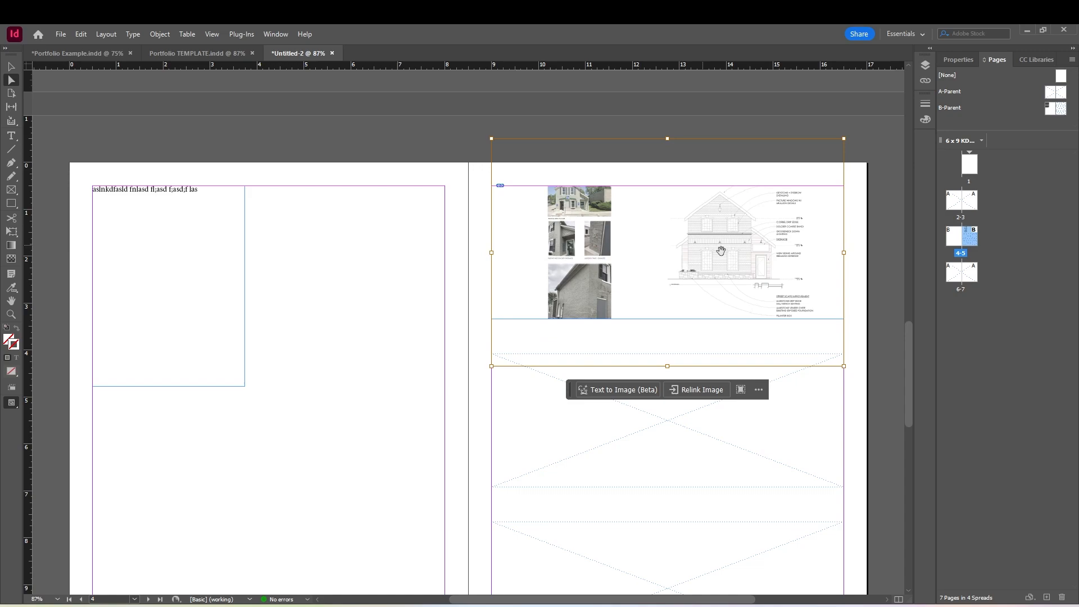
Fit the placed image's content proportionally within the top frame on page 5
right_click(678, 262)
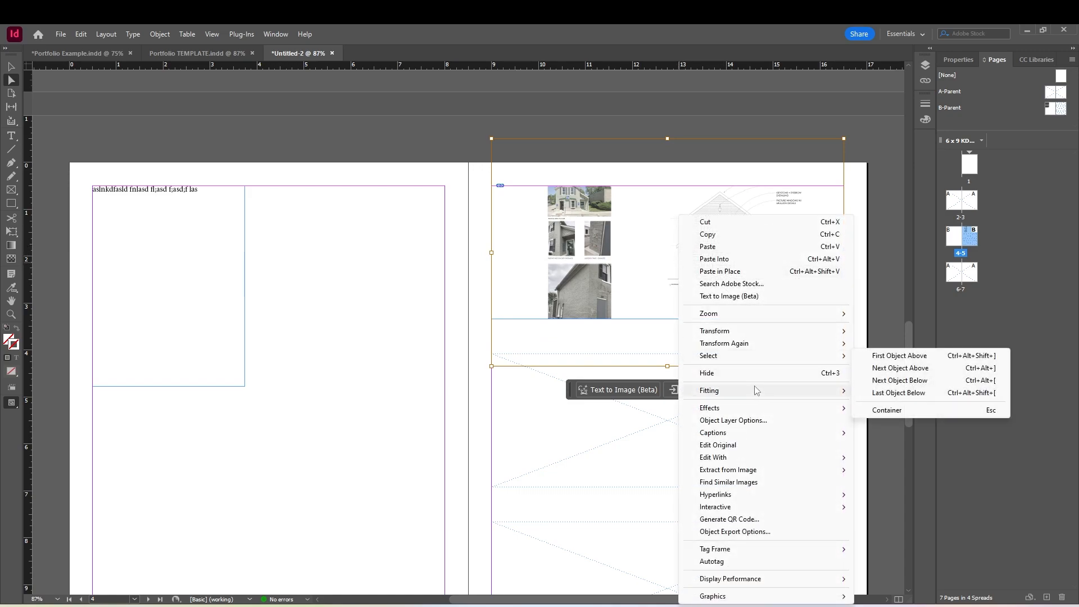
mouse_move(756, 390)
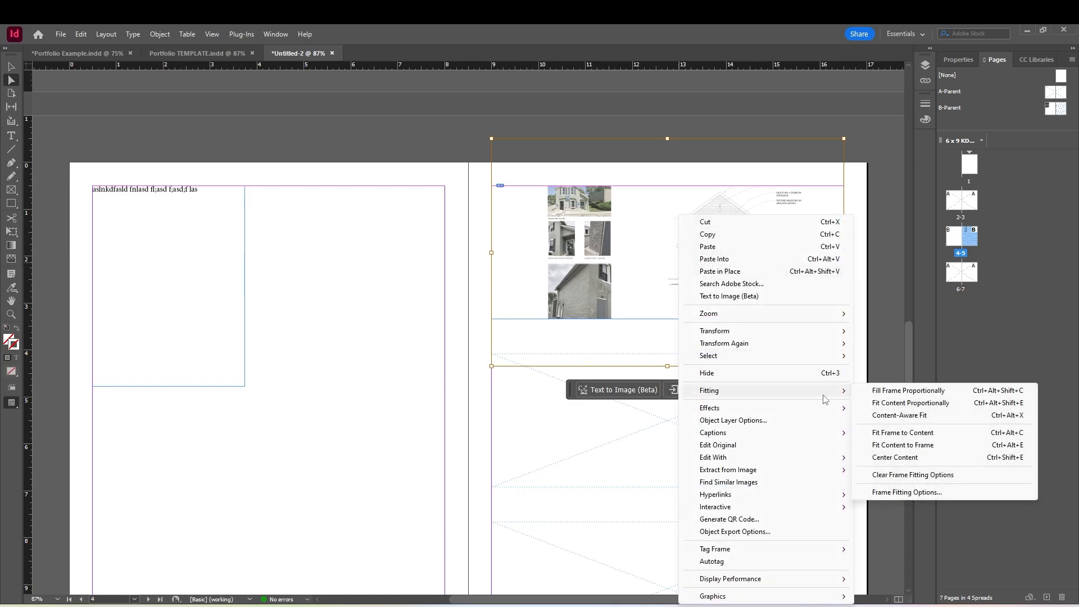
click(894, 409)
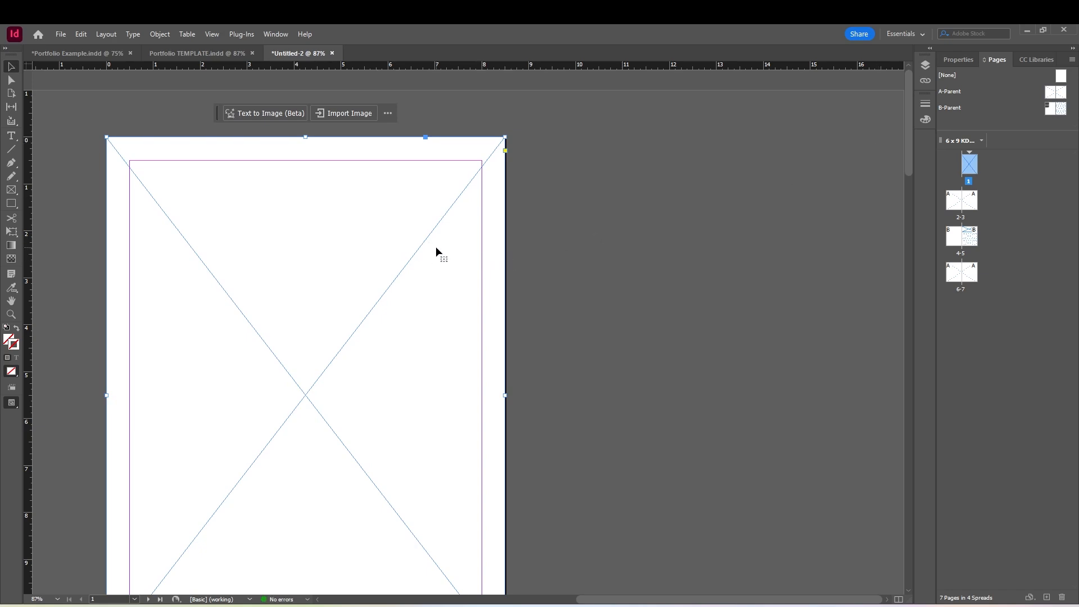
Open the Frame Fitting Options for the full-page image frame on page 1 and bring up the content fitting choices
right_click(426, 246)
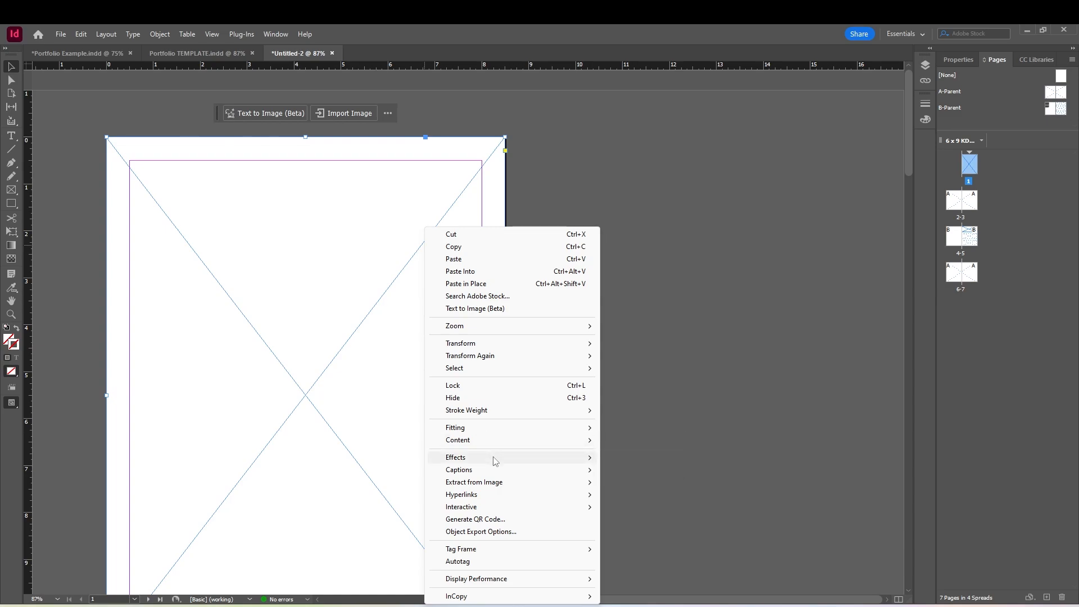
mouse_move(495, 461)
mouse_move(585, 428)
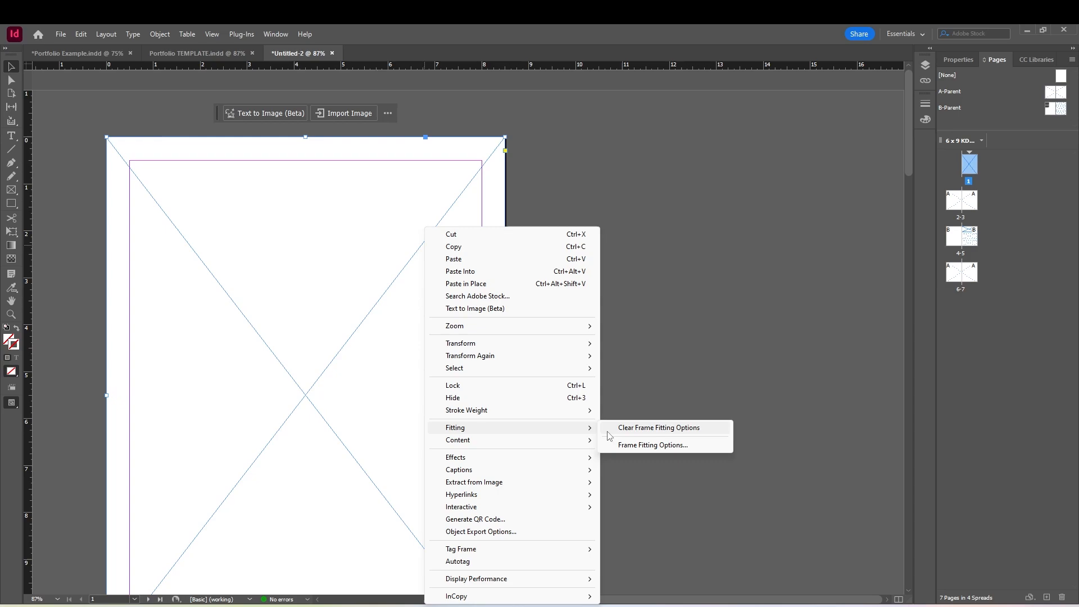
click(641, 446)
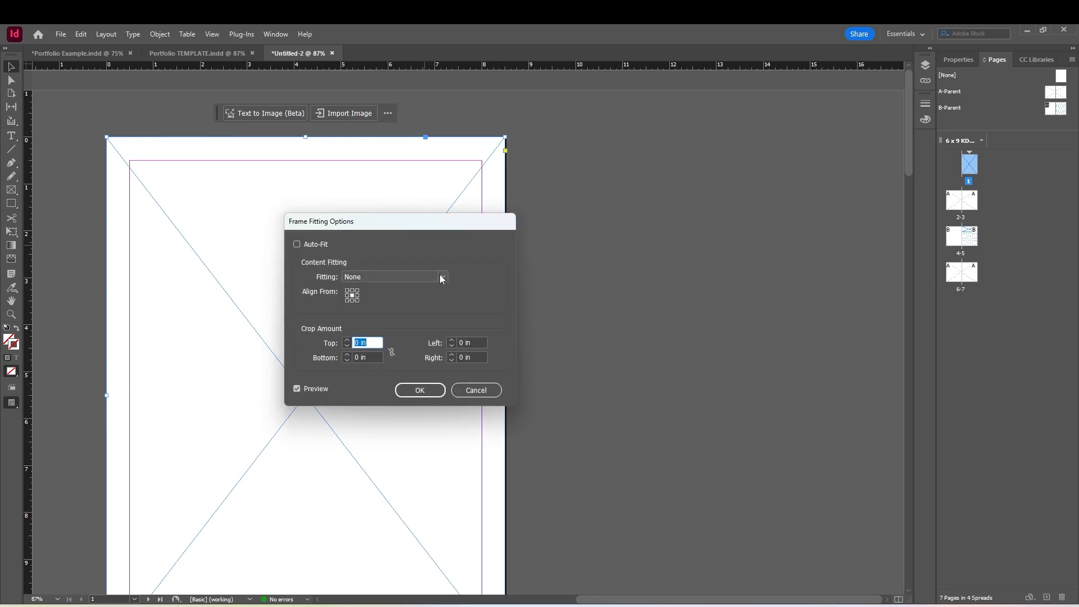
click(443, 277)
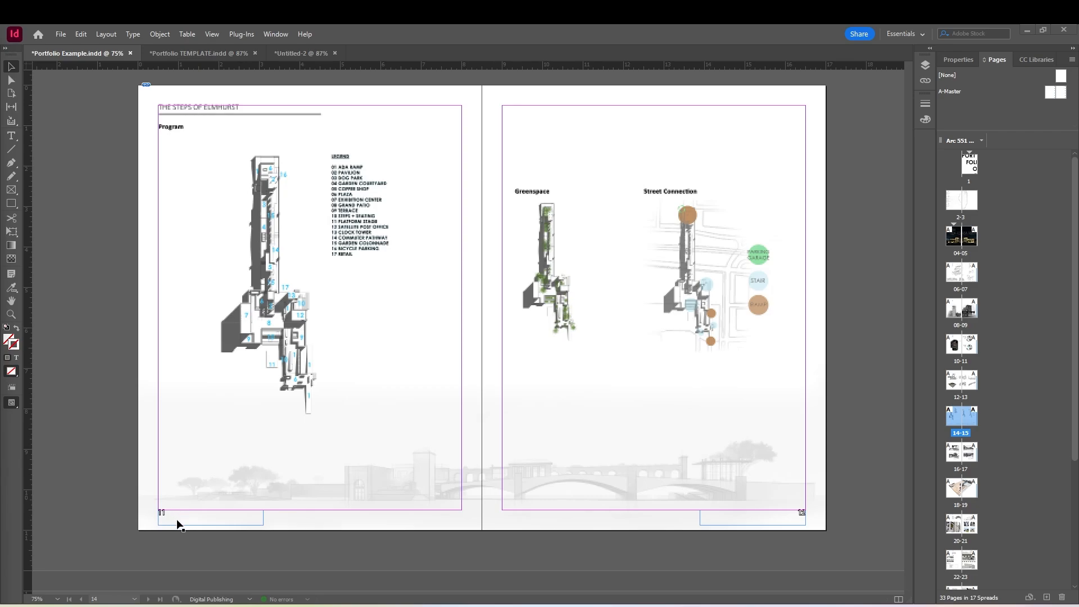
Switch to the Portfolio TEMPLATE document and open the A-Parent spread for editing
click(210, 53)
scroll(241, 254, down, 3)
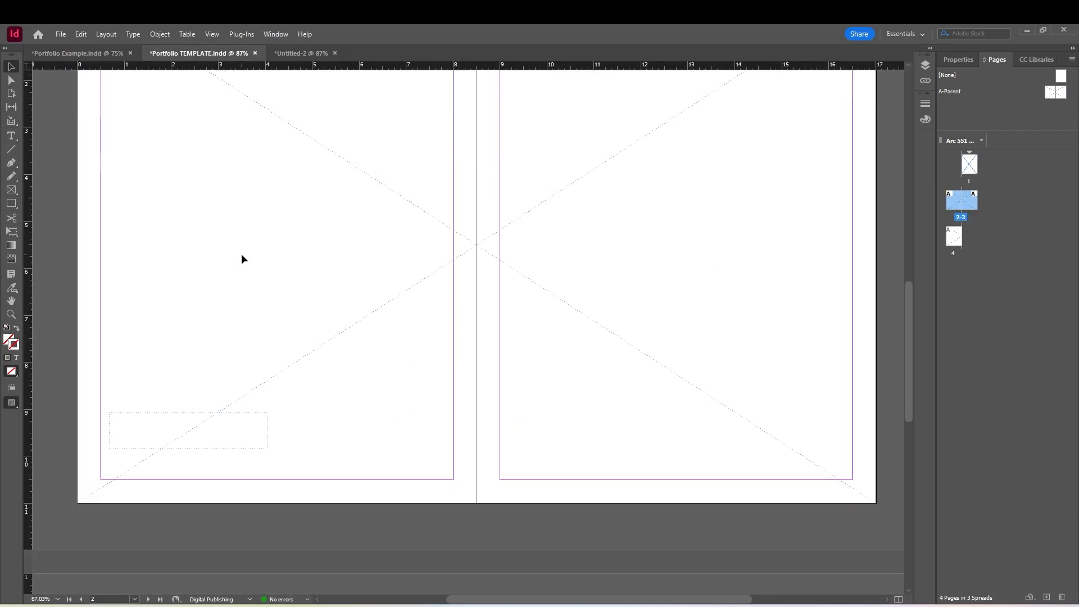
scroll(305, 333, up, 5)
scroll(304, 328, down, 3)
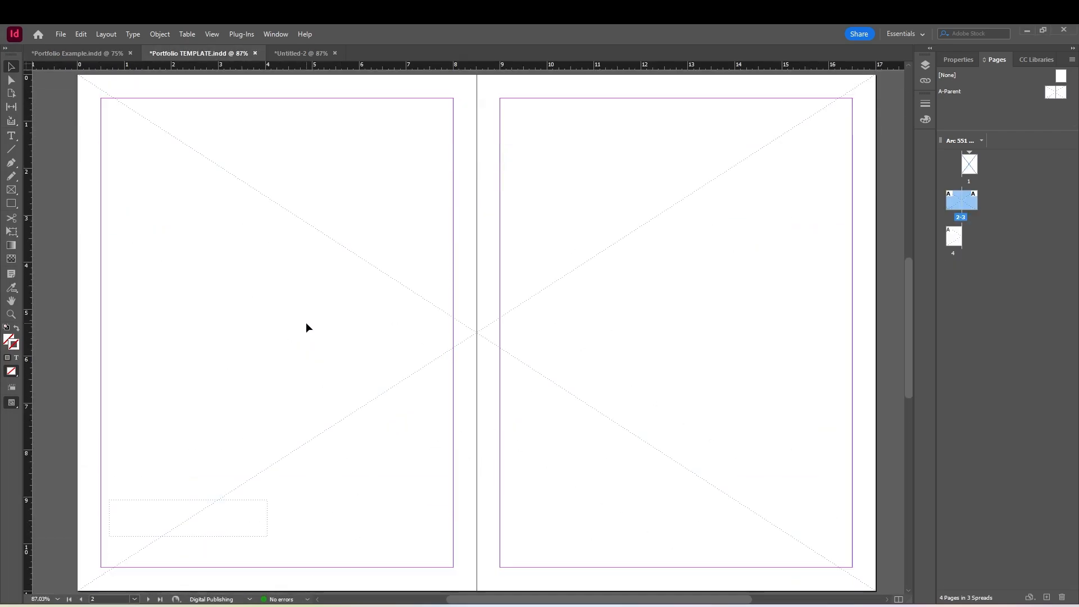
scroll(306, 327, down, 1)
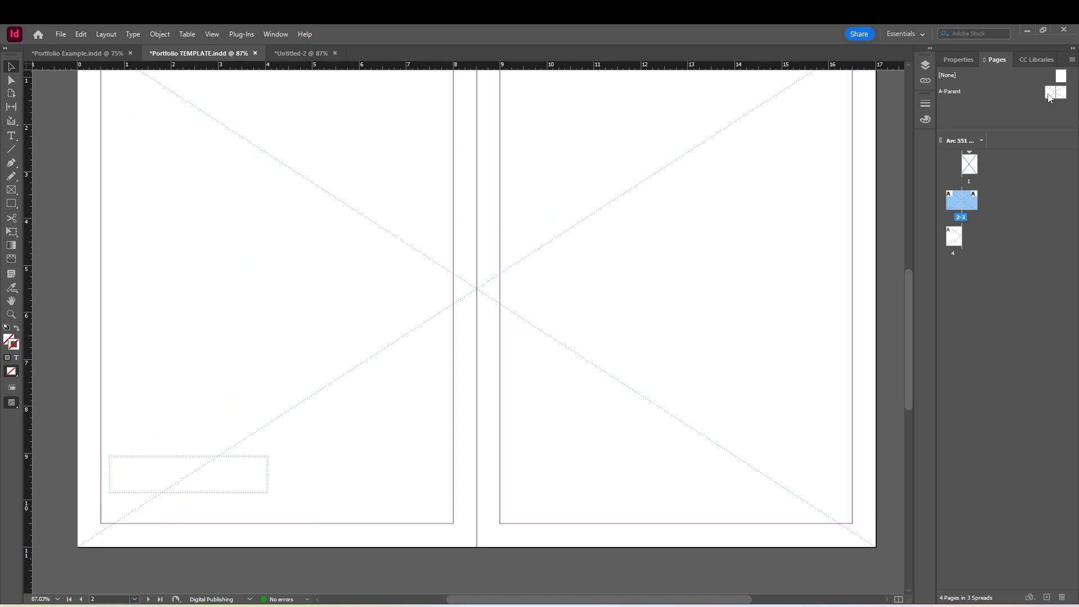
double_click(1049, 97)
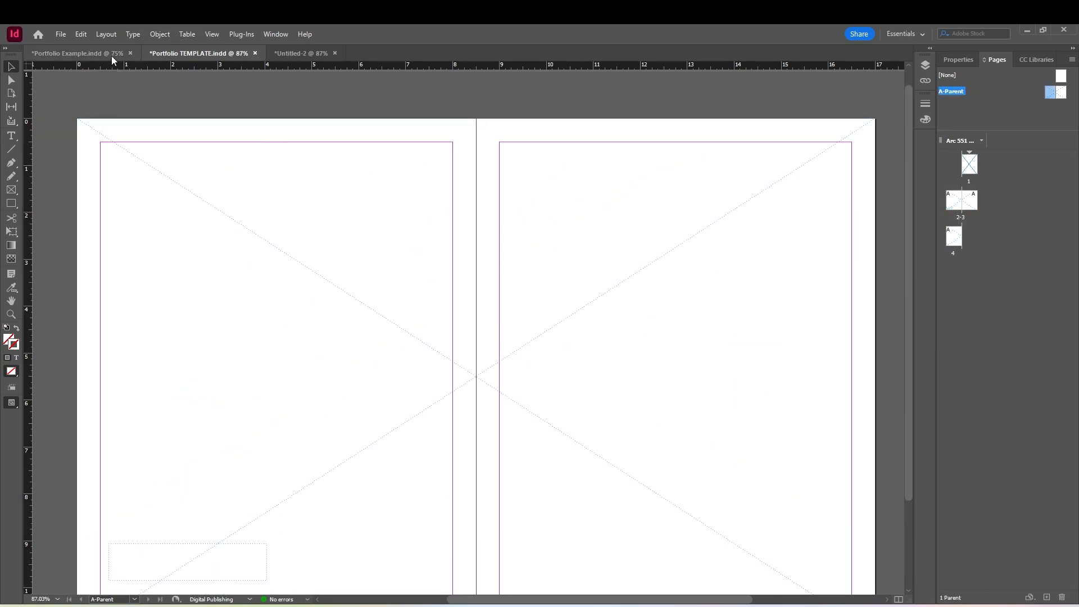
Draw a text frame about 3.5 × 0.6 in in the left parent page's lower-left margin corner and insert a current page number marker
scroll(137, 169, down, 2)
click(11, 136)
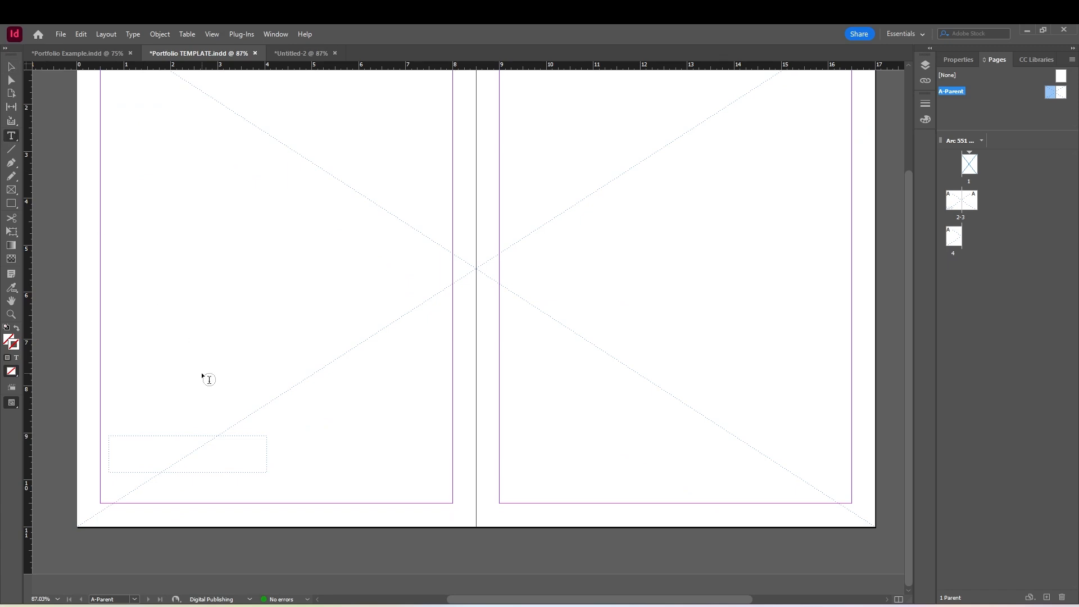
drag(101, 476, 264, 500)
click(127, 33)
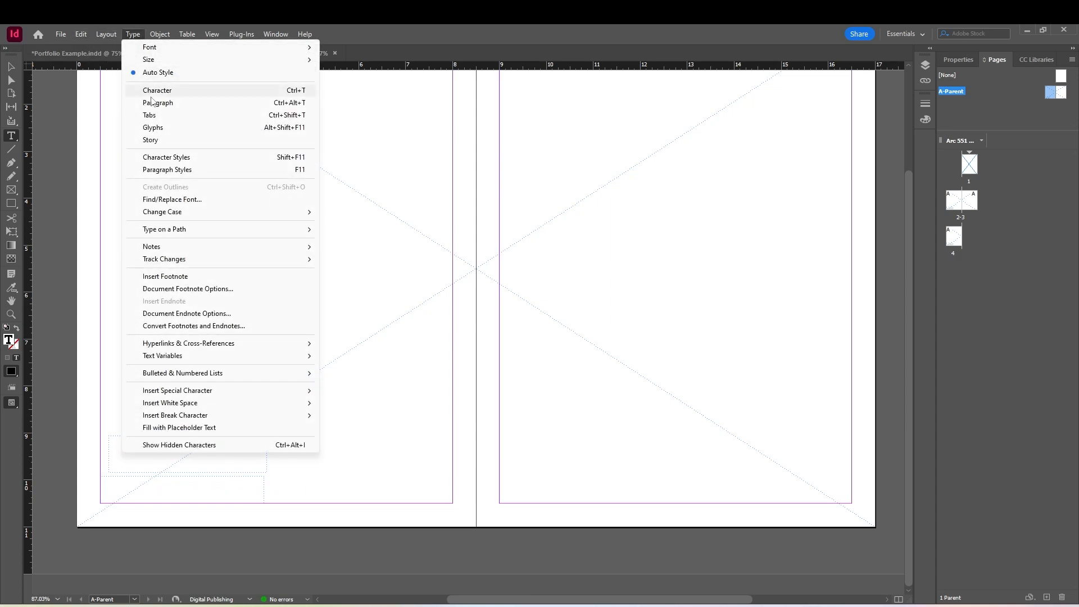
mouse_move(192, 378)
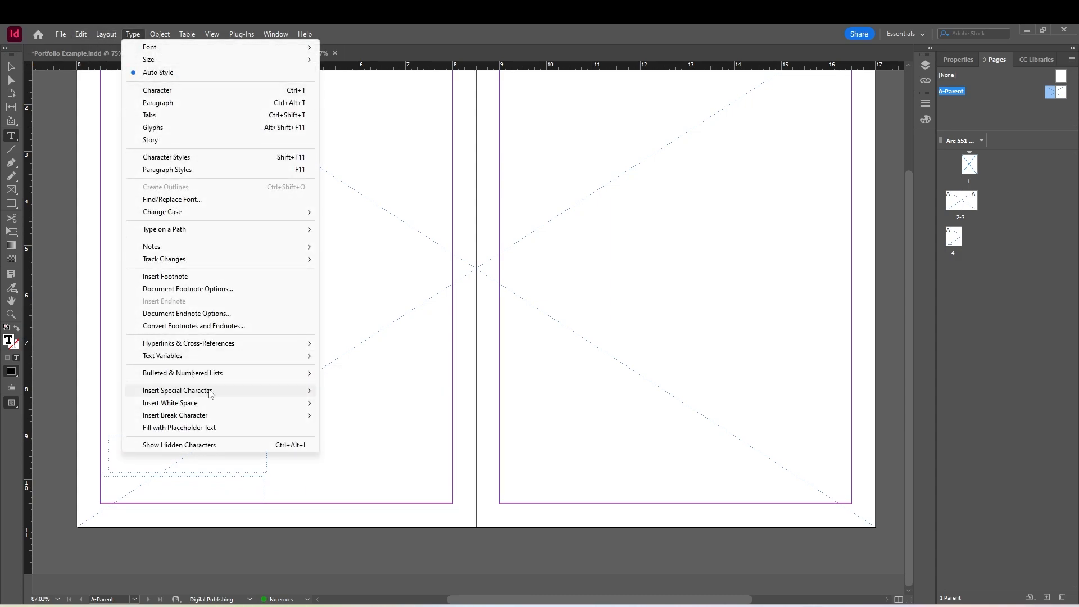
mouse_move(354, 398)
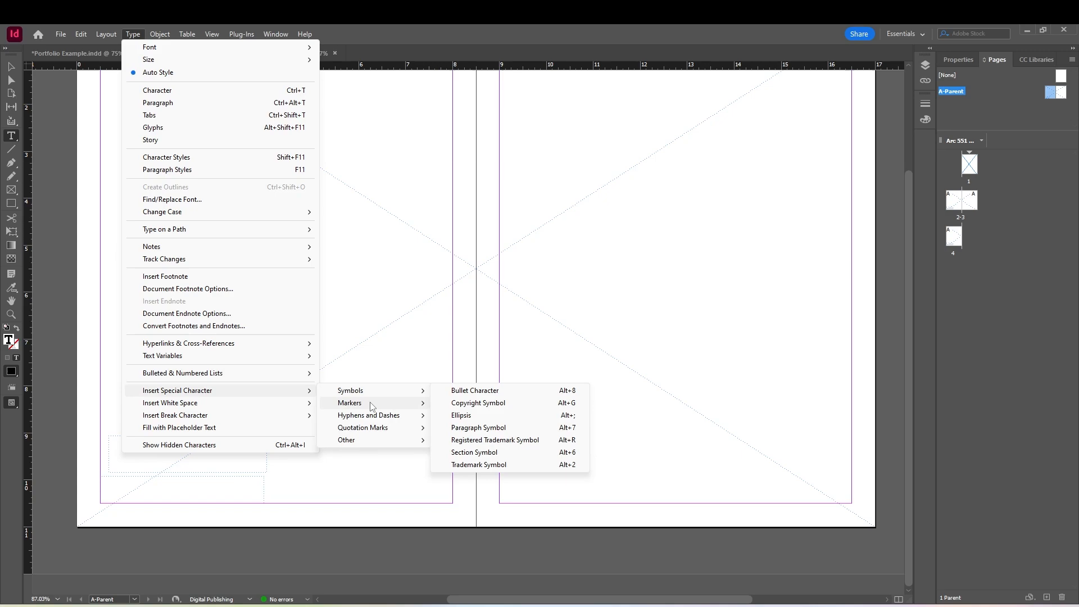
click(489, 403)
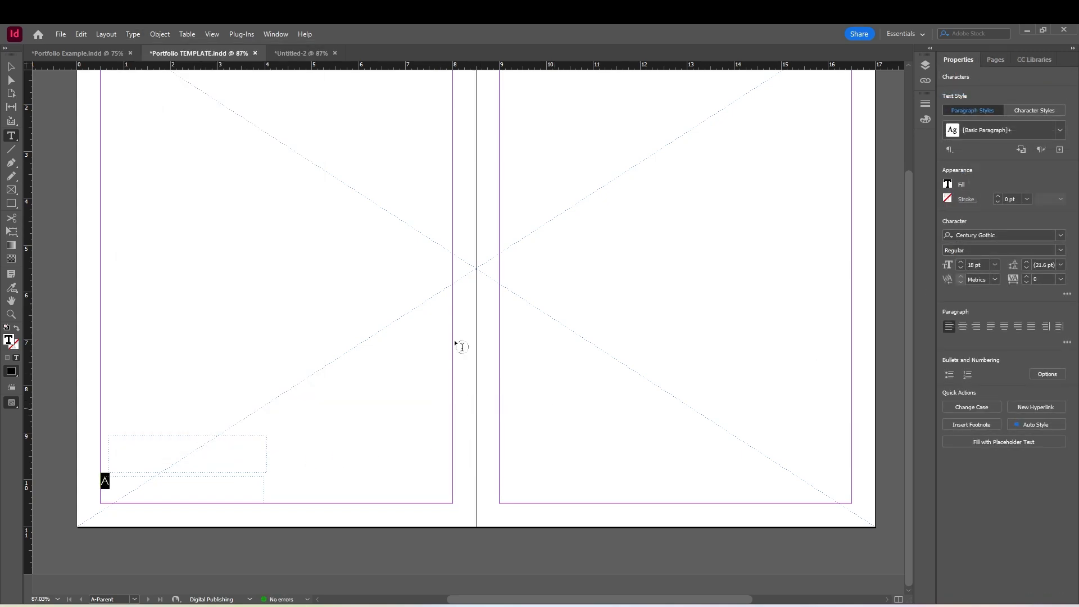
Shorten the page number frame to about 0.3 in high from its upper edge and delete the empty text frame above it
click(11, 67)
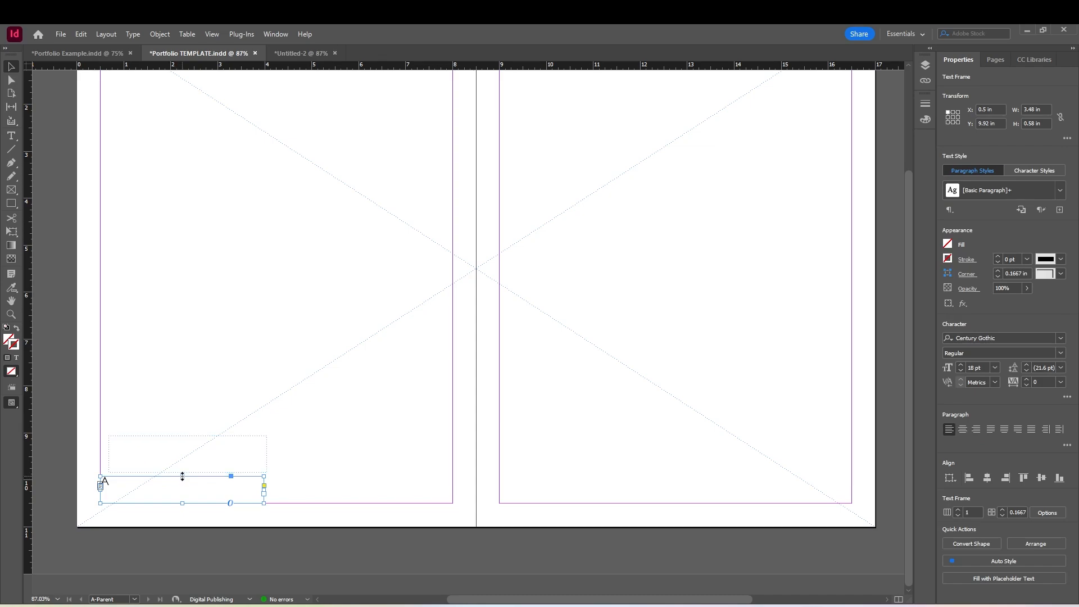
drag(182, 476, 182, 489)
click(206, 434)
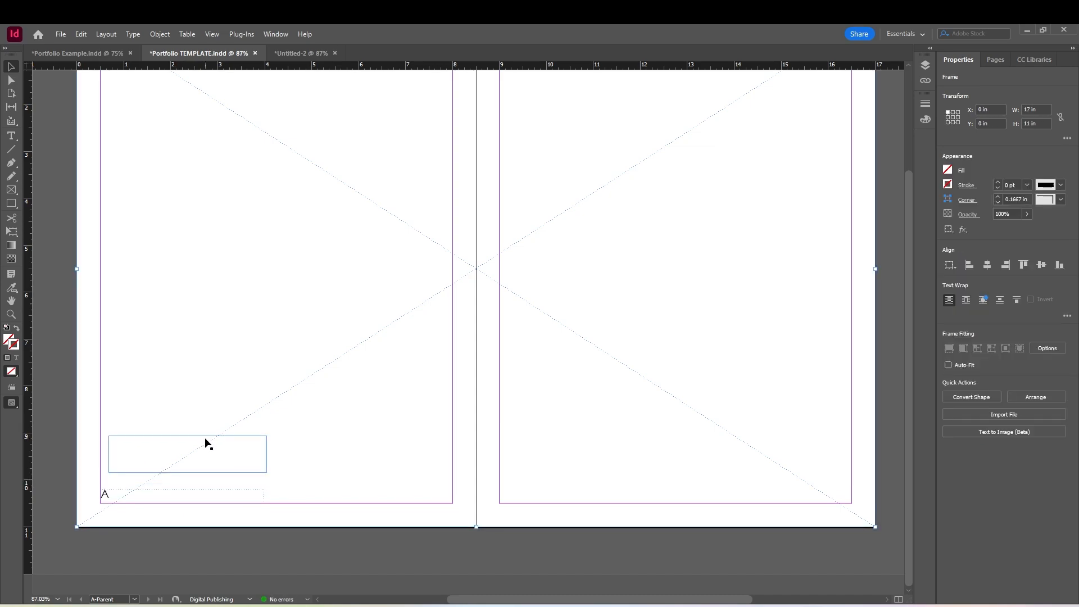
click(206, 433)
key(Delete)
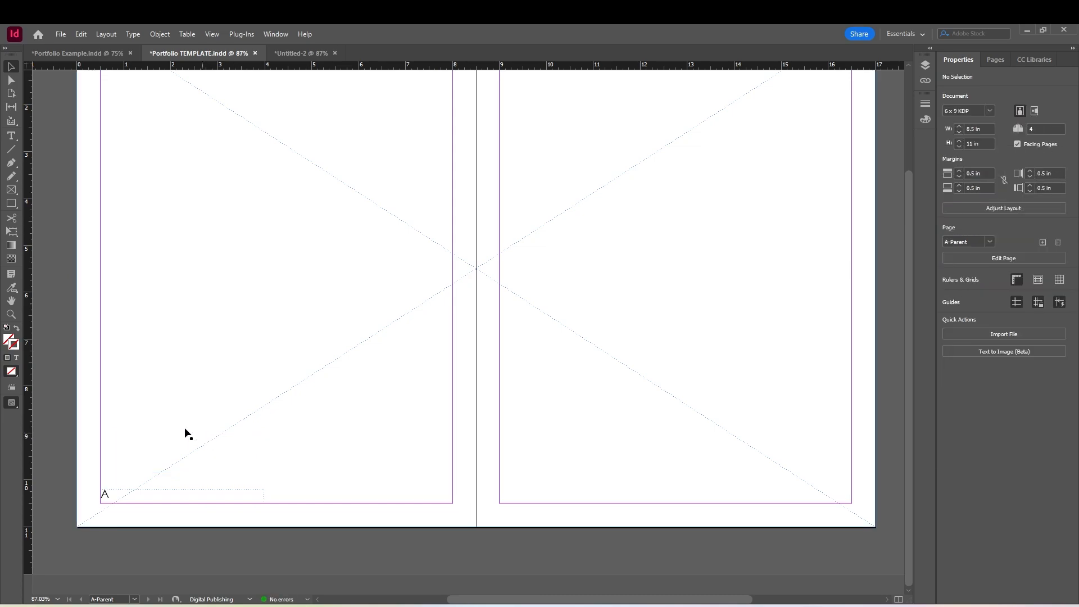
Copy the page number frame to the right parent page's lower-right margin corner and right-align its marker
click(132, 493)
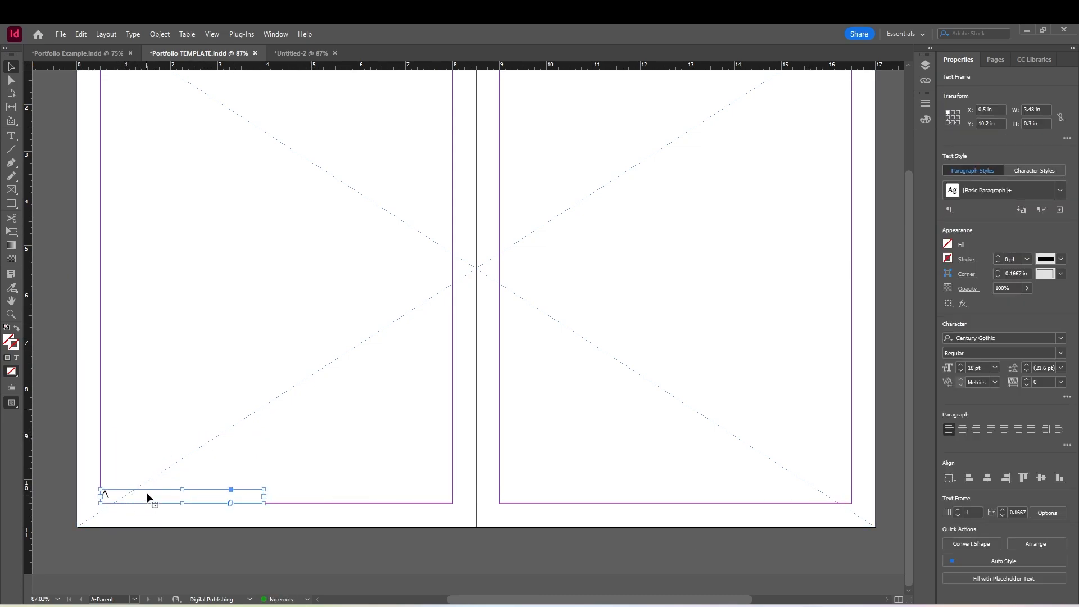
drag(156, 494, 672, 493)
double_click(727, 492)
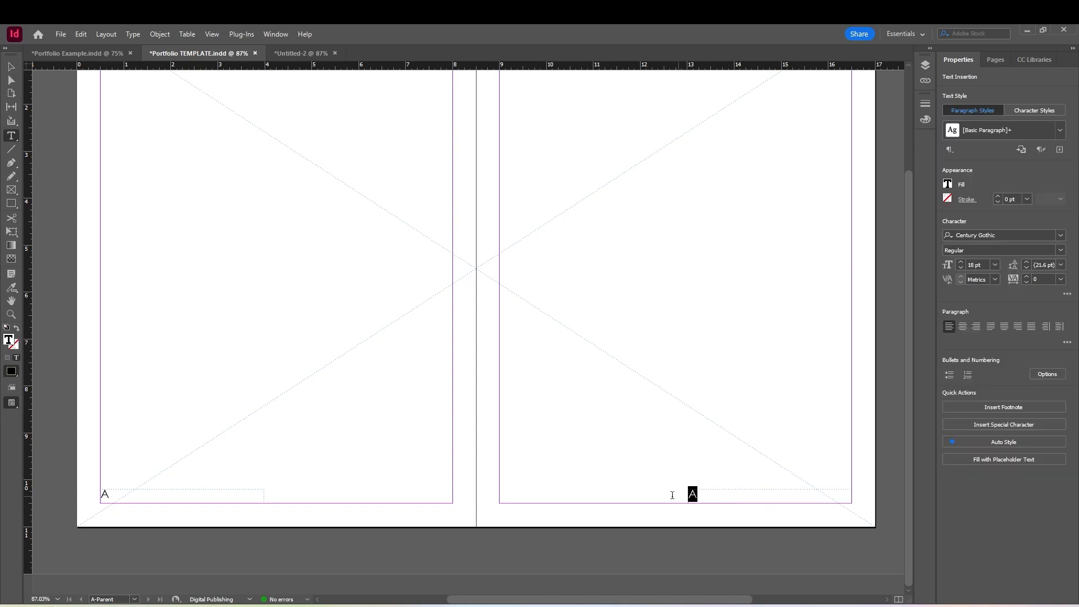
click(975, 327)
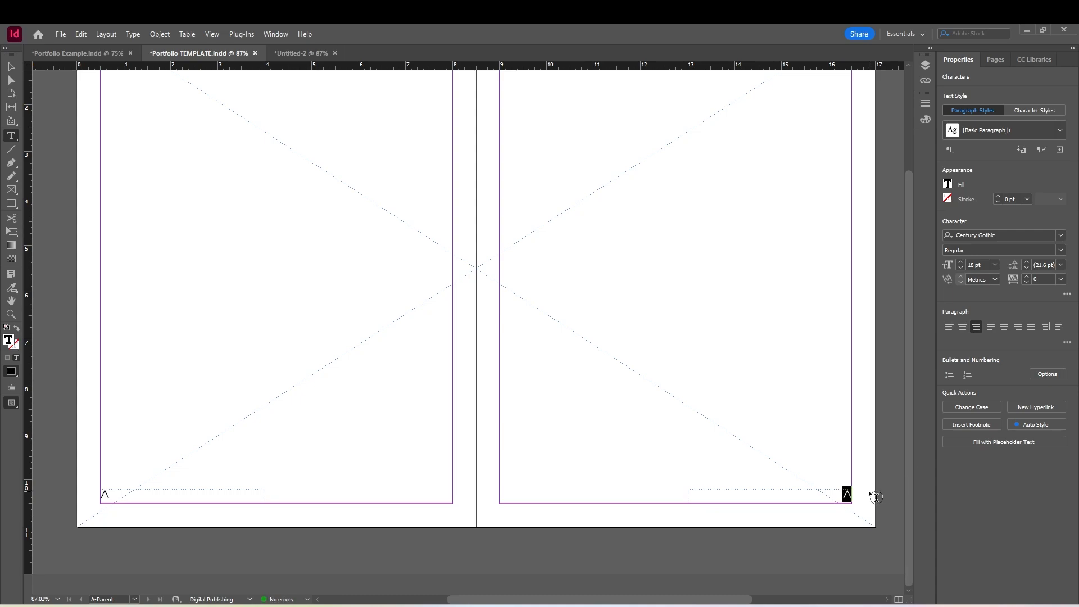
click(11, 67)
click(416, 403)
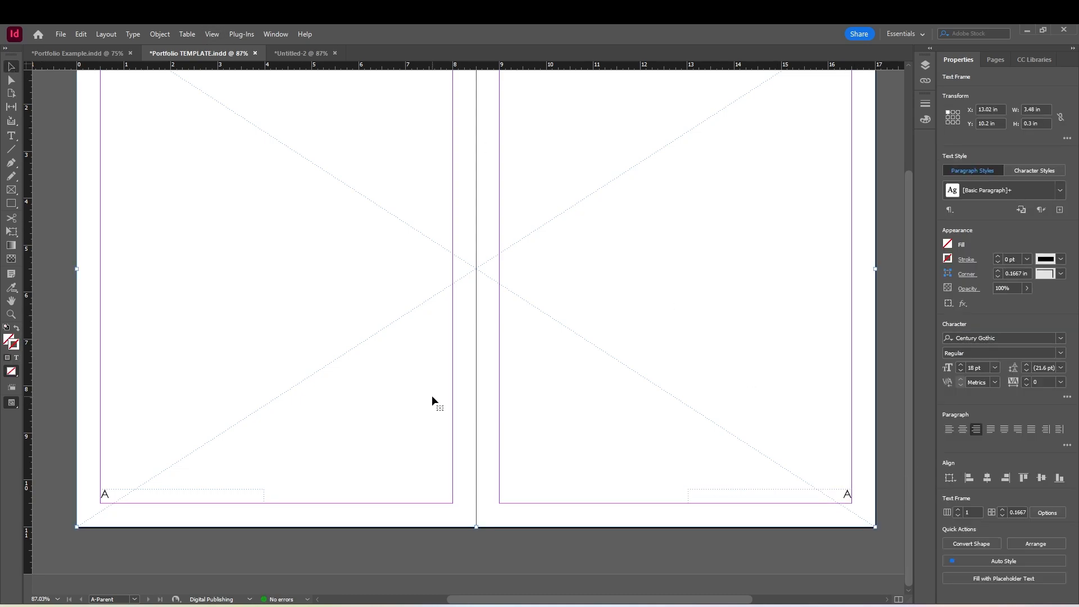
Check the automatic page numbers on spread 2-3 and on page 4
click(994, 62)
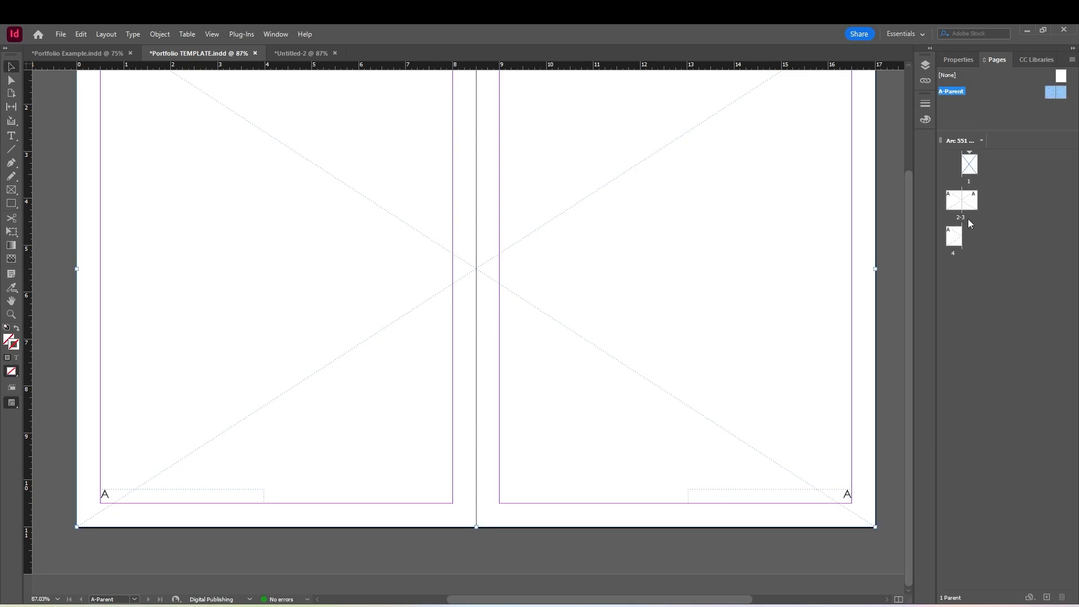
double_click(955, 205)
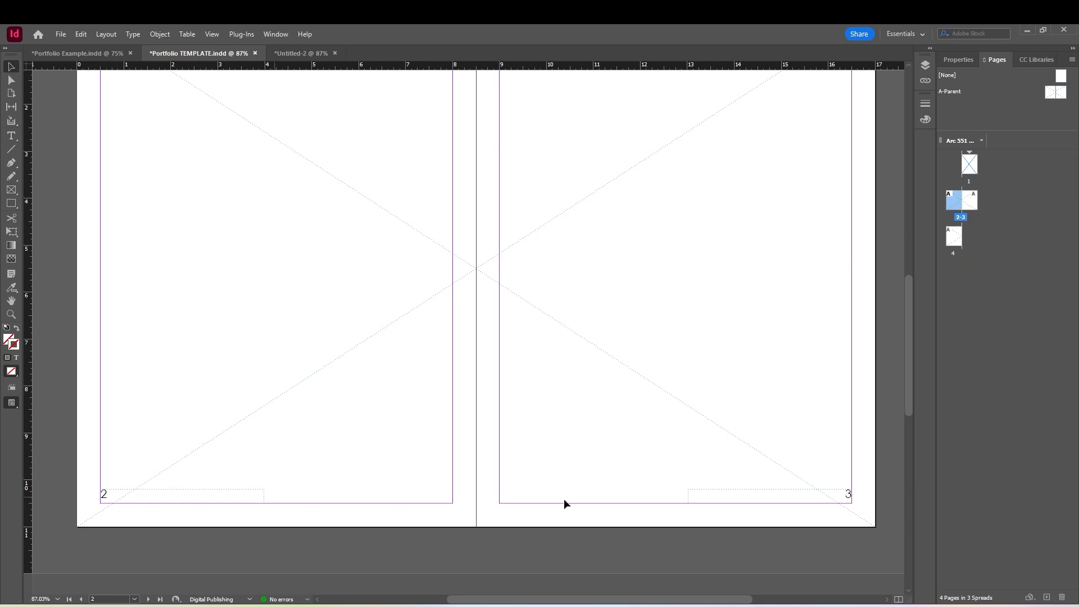
double_click(954, 238)
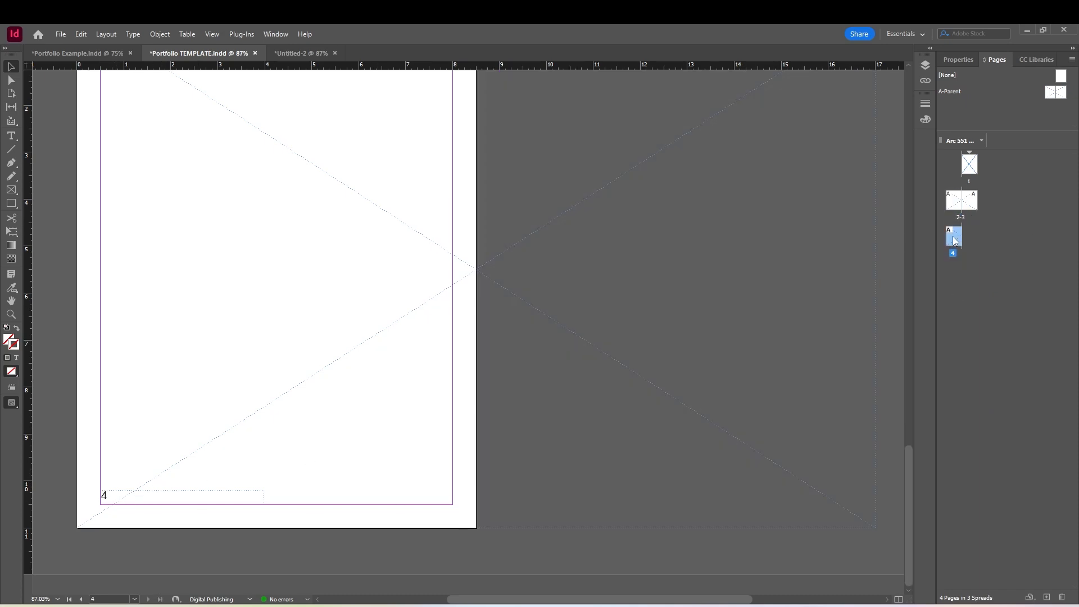
Add three new pages after page 4
click(1047, 598)
click(1047, 598)
click(1047, 598)
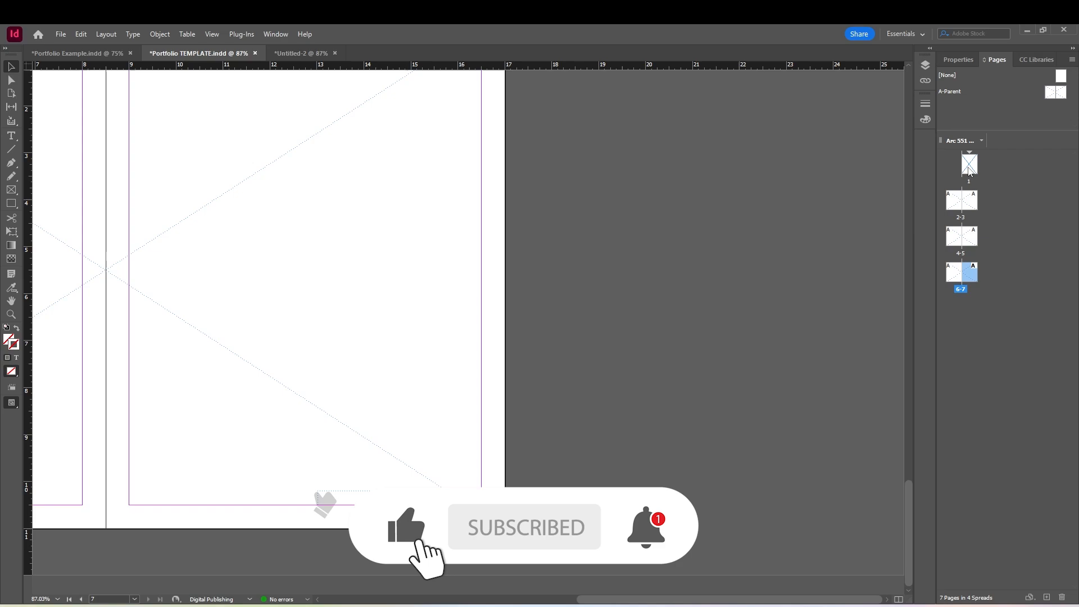
Apply A-Parent to page 1
double_click(971, 165)
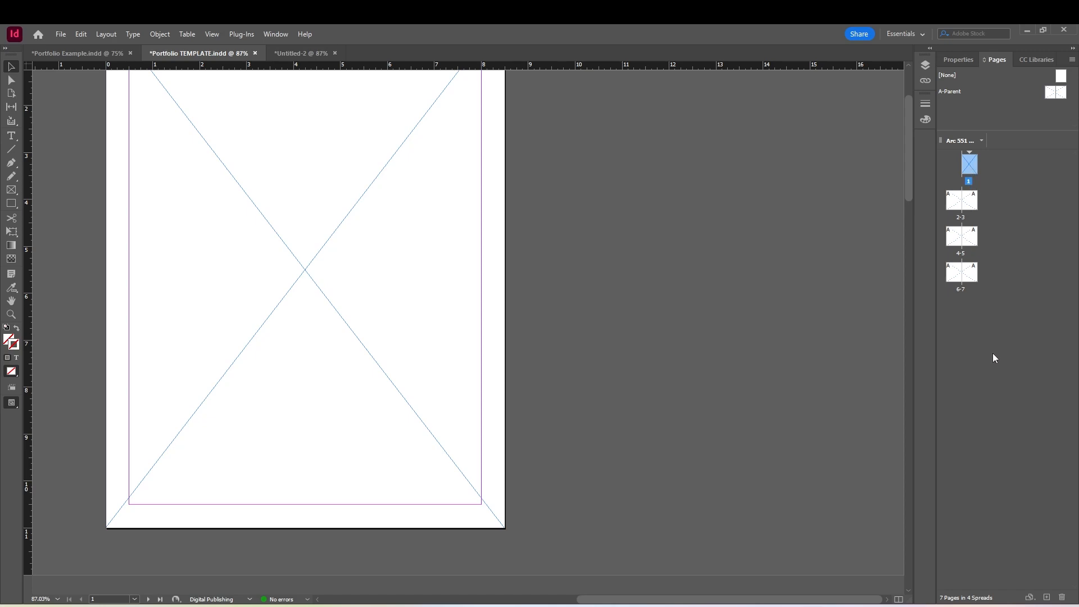
right_click(973, 172)
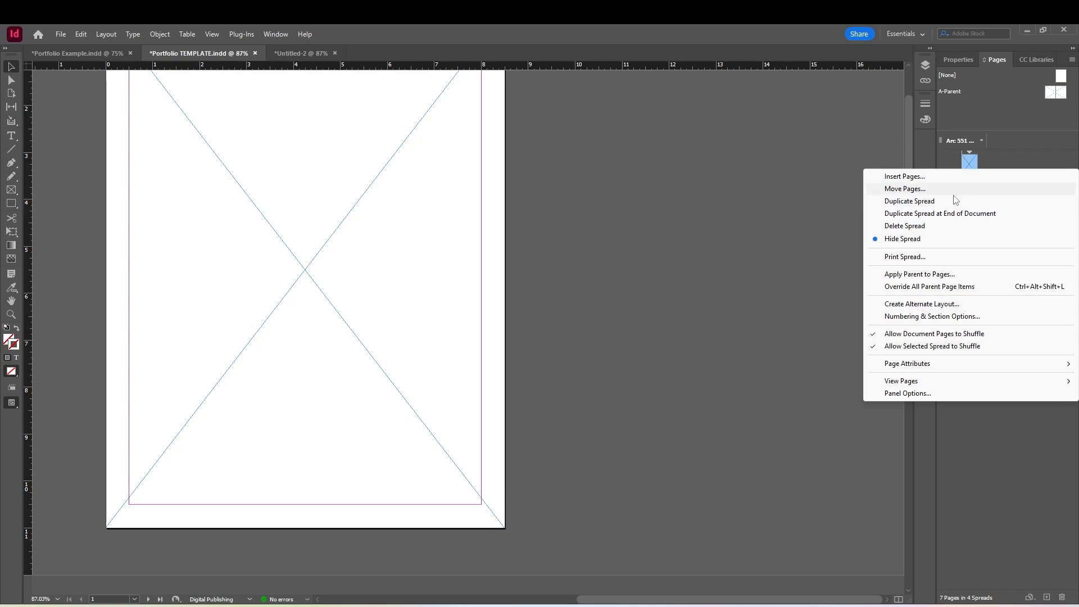
click(936, 275)
click(535, 310)
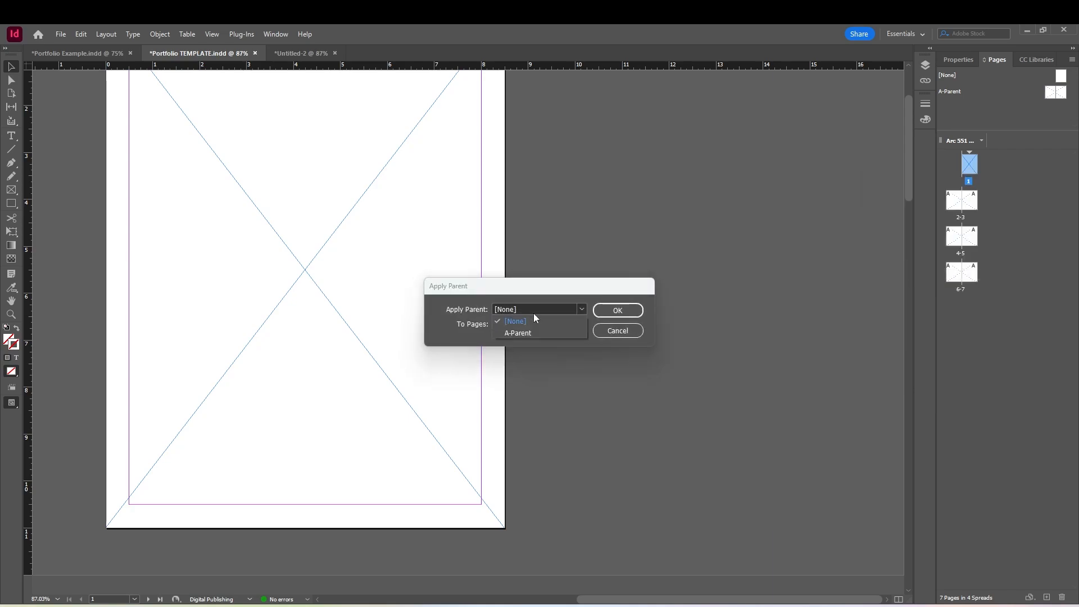
click(555, 322)
click(613, 311)
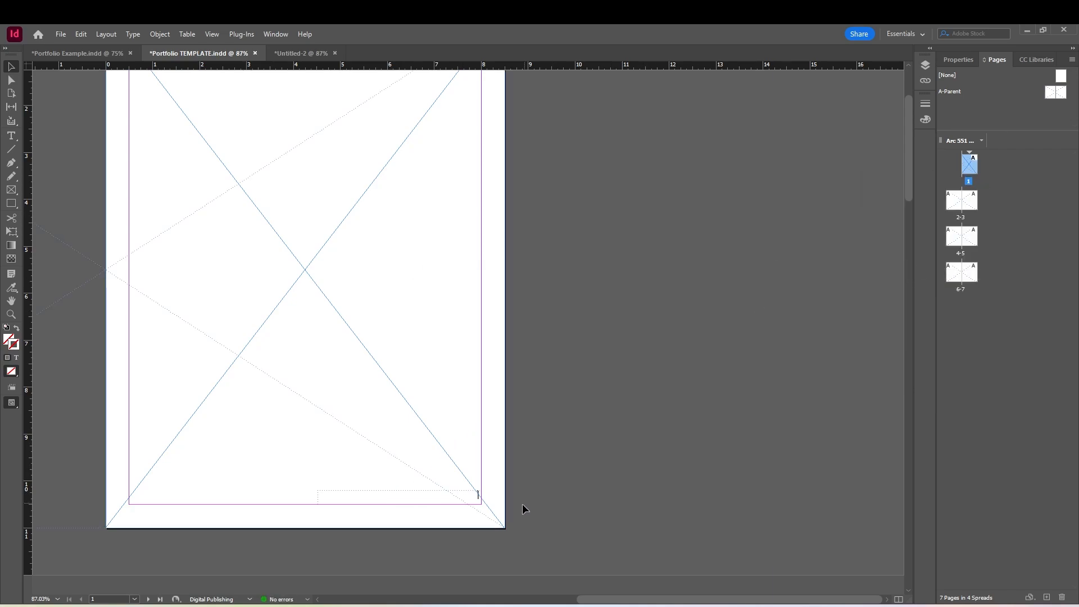
Remove the parent from page 1 by applying [None]
right_click(970, 169)
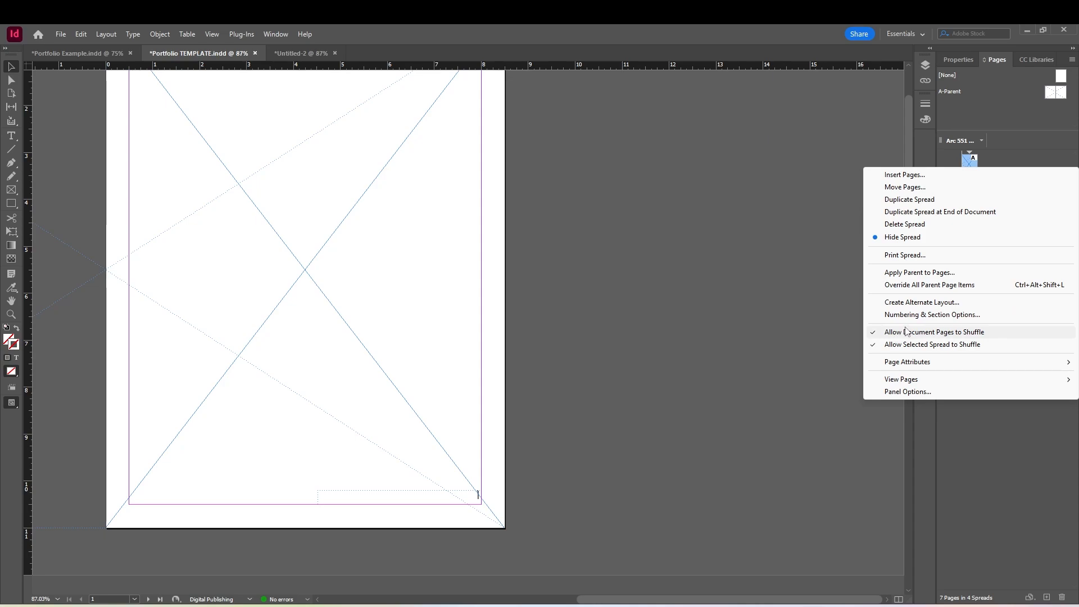
click(919, 273)
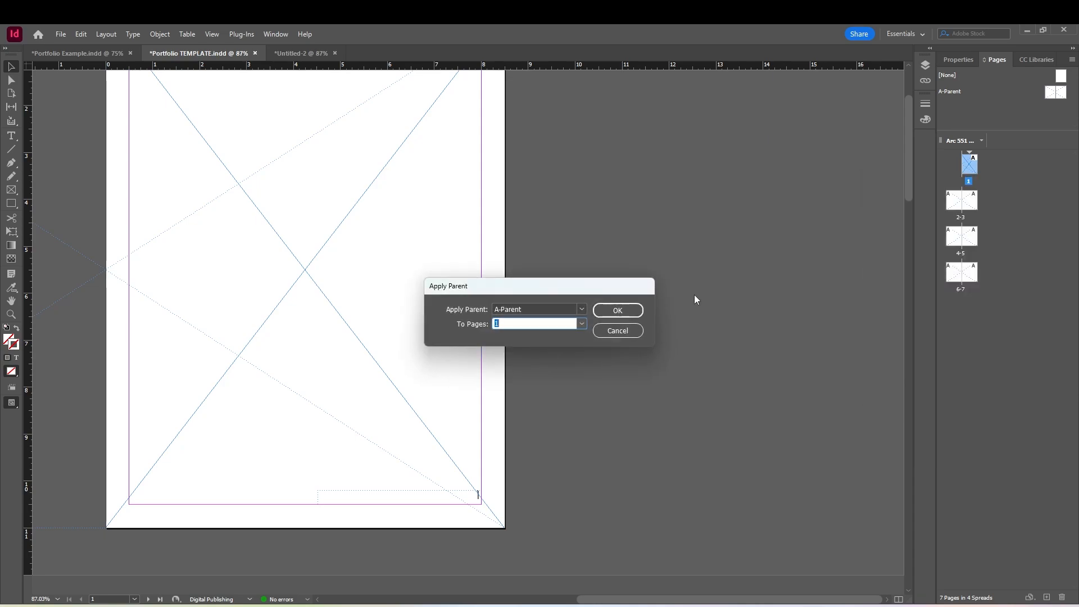
click(562, 310)
click(533, 324)
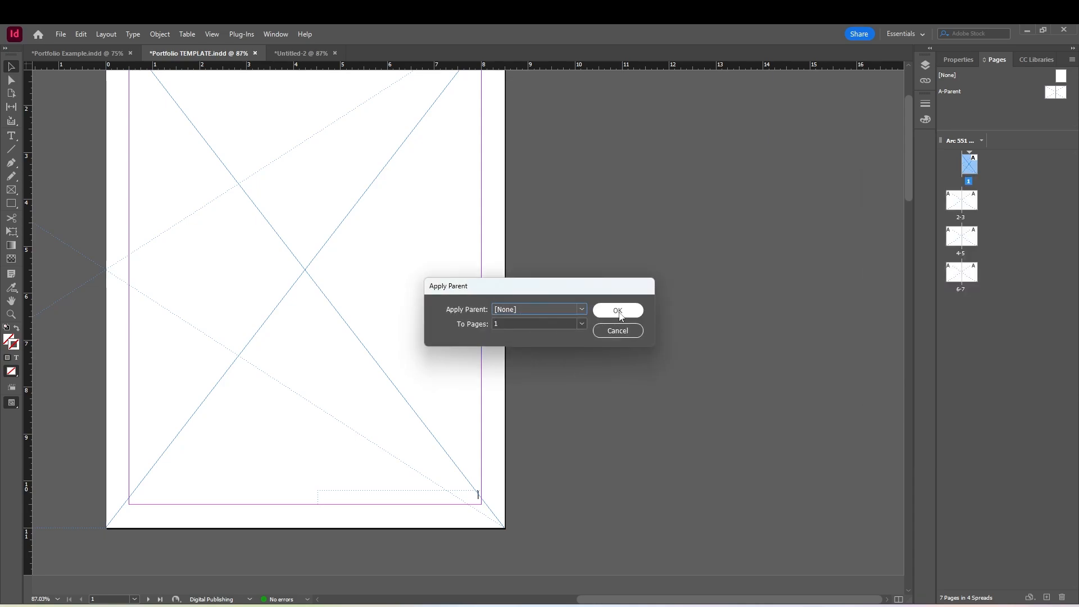
click(618, 310)
On A-Parent's left page, add a text frame at the upper margin reading "TITLE OF PROJECT" and "Subtitle", with a placeholder-text frame below it
double_click(1054, 92)
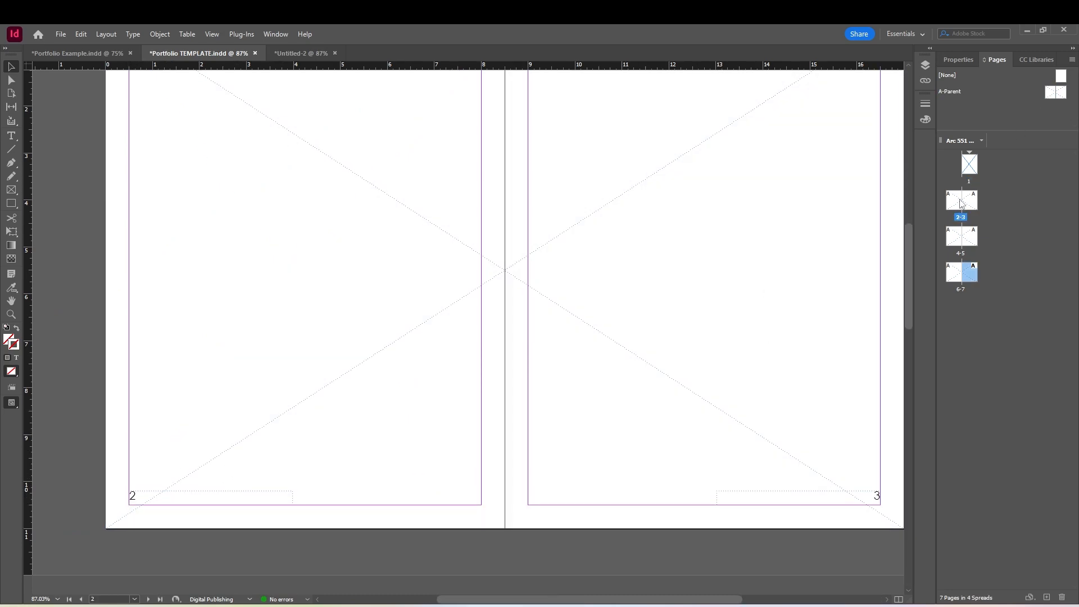
double_click(961, 201)
double_click(1051, 93)
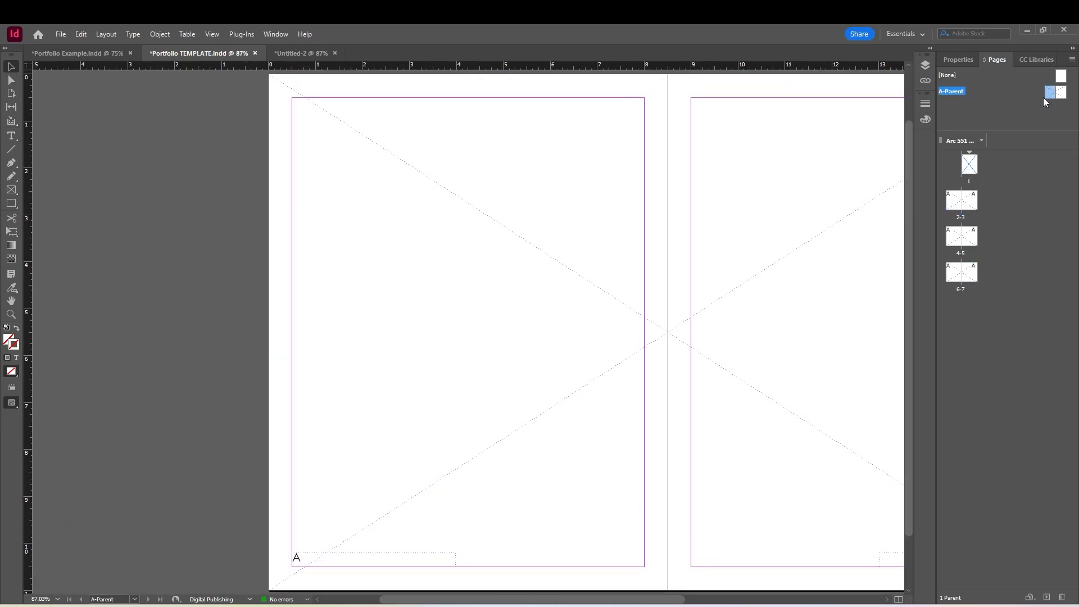
scroll(501, 296, up, 1)
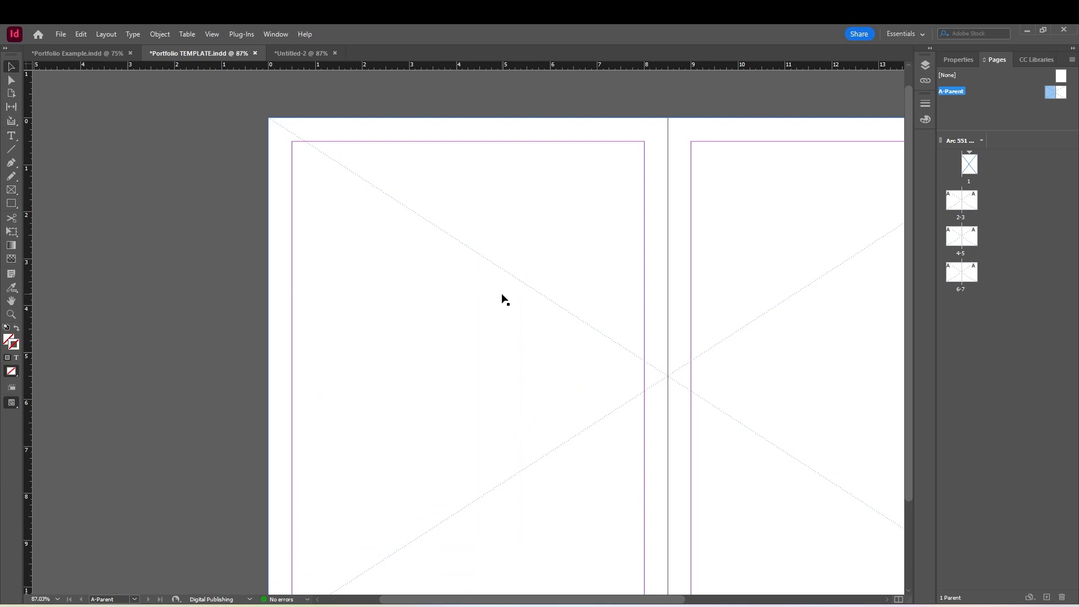
click(11, 136)
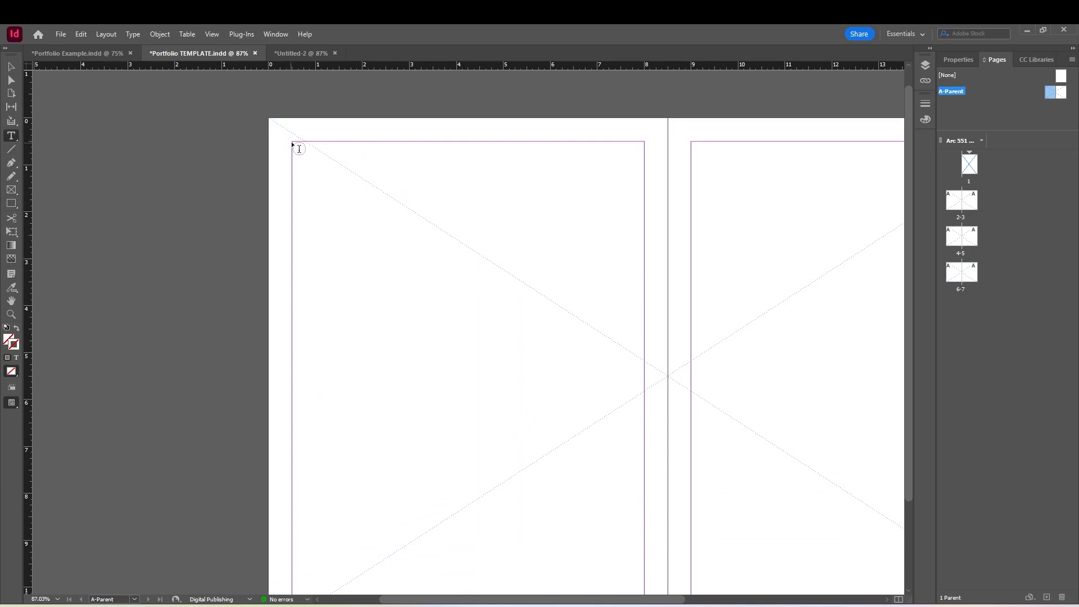
drag(292, 142, 489, 168)
text(TITLE OF PROJECT)
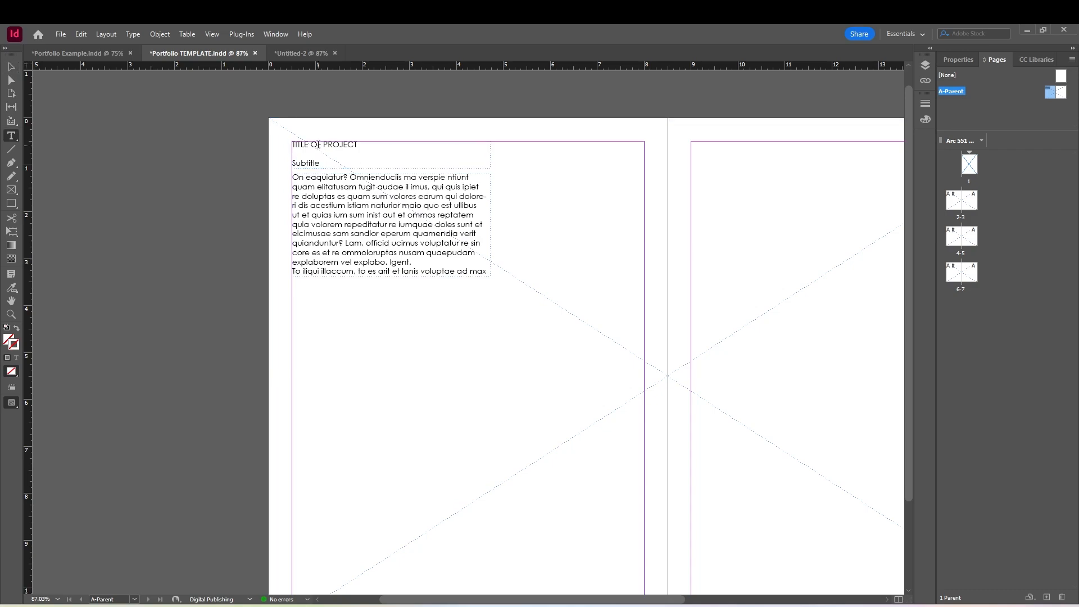
Set the "TITLE OF PROJECT" line to the Bold style of Century Gothic
triple_click(318, 145)
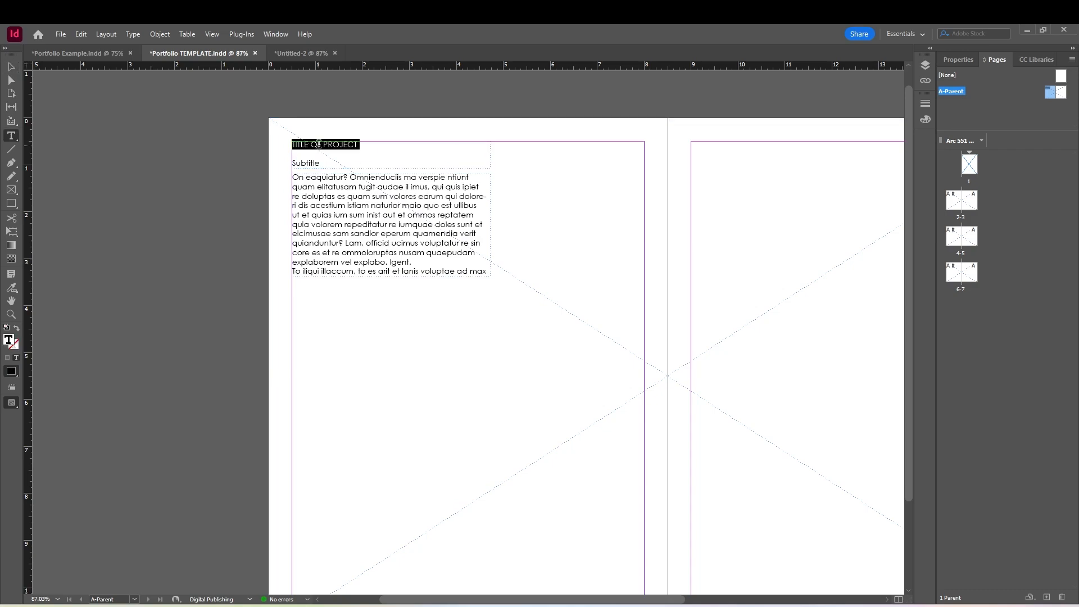
click(958, 59)
click(1060, 250)
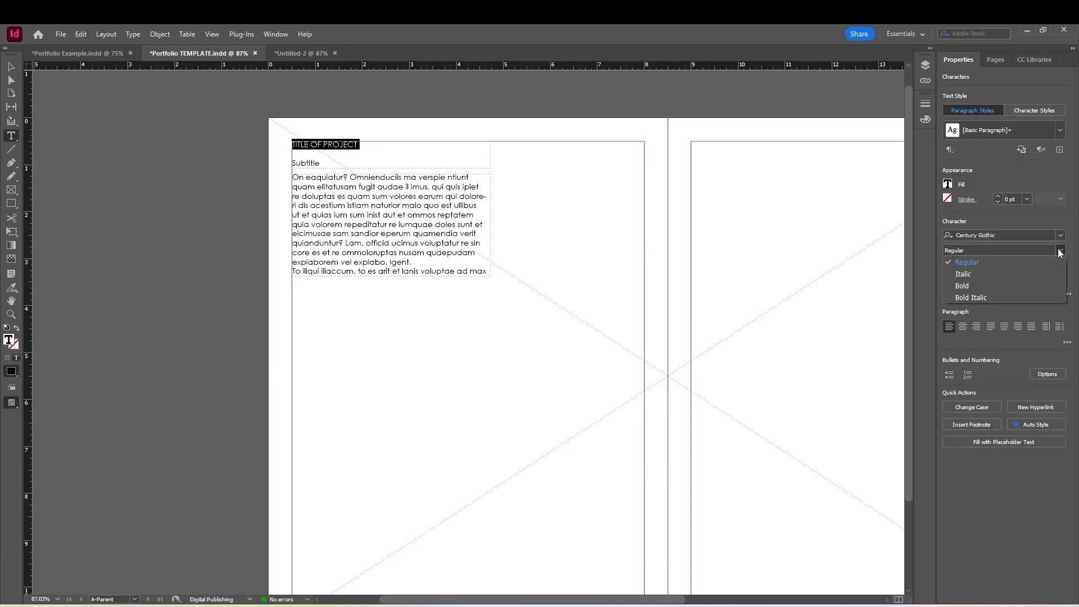
click(978, 287)
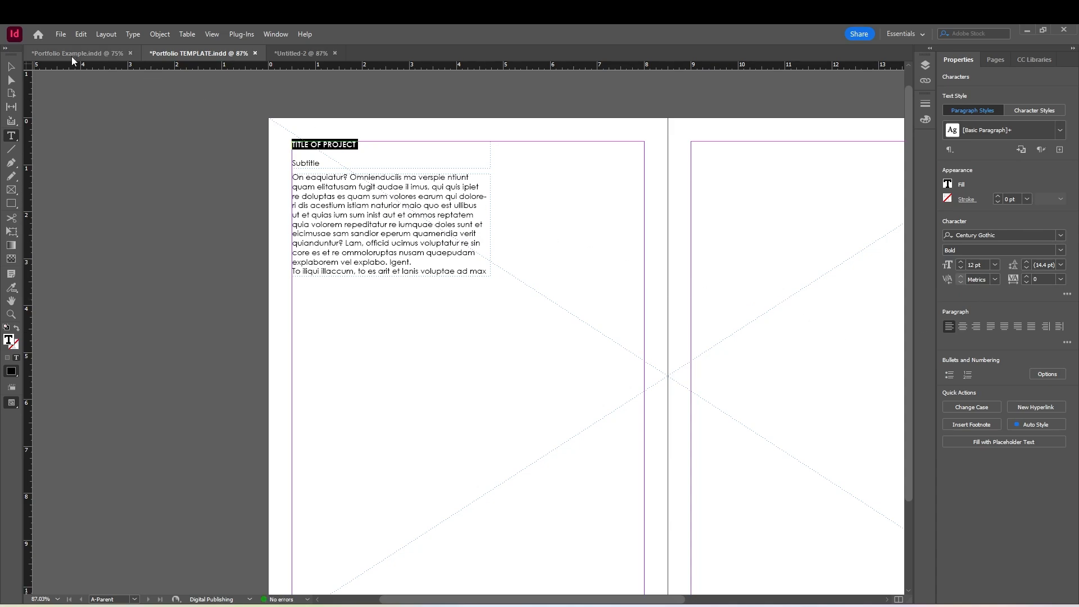
On page 2, override the parent text frames to read "Steps of Elmhurst", "About the Project" and "Meaningful informationas asdf asdf asd fdasd f"
click(11, 67)
click(992, 60)
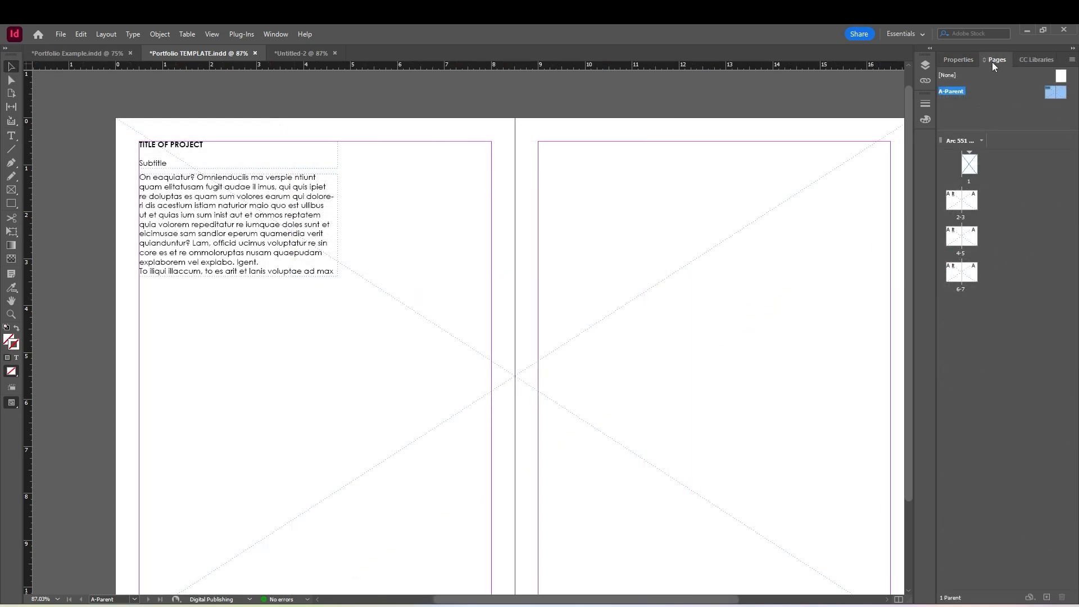
double_click(959, 202)
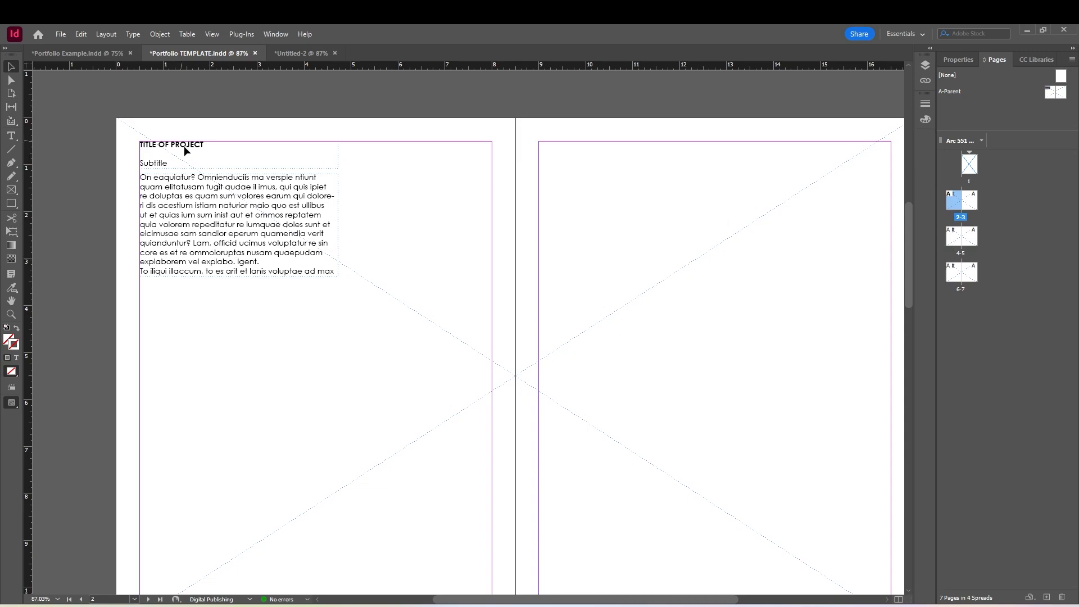
double_click(953, 240)
double_click(955, 201)
click(179, 147)
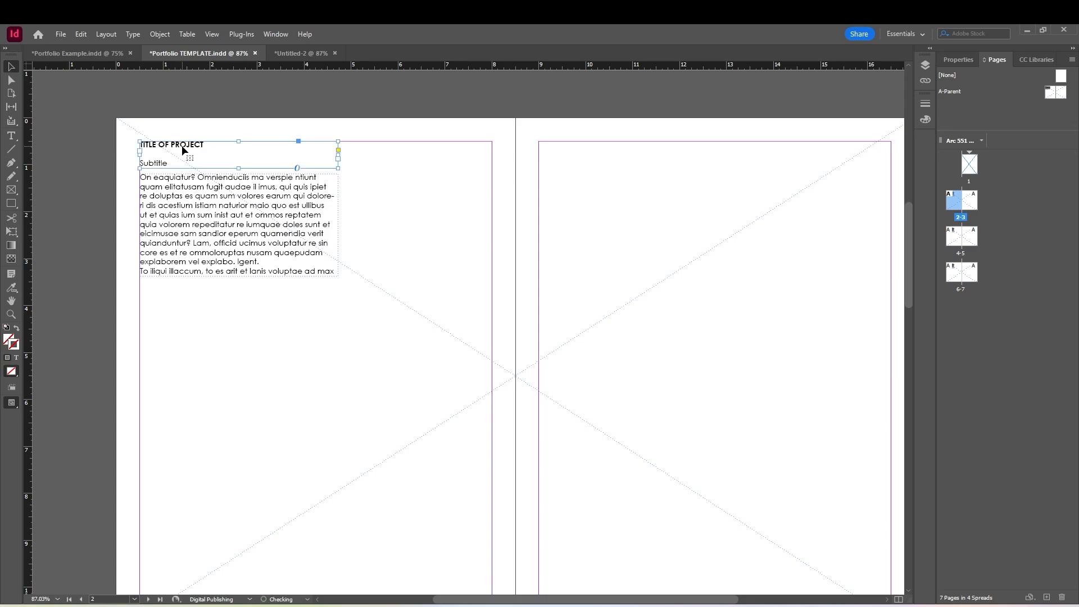
double_click(190, 145)
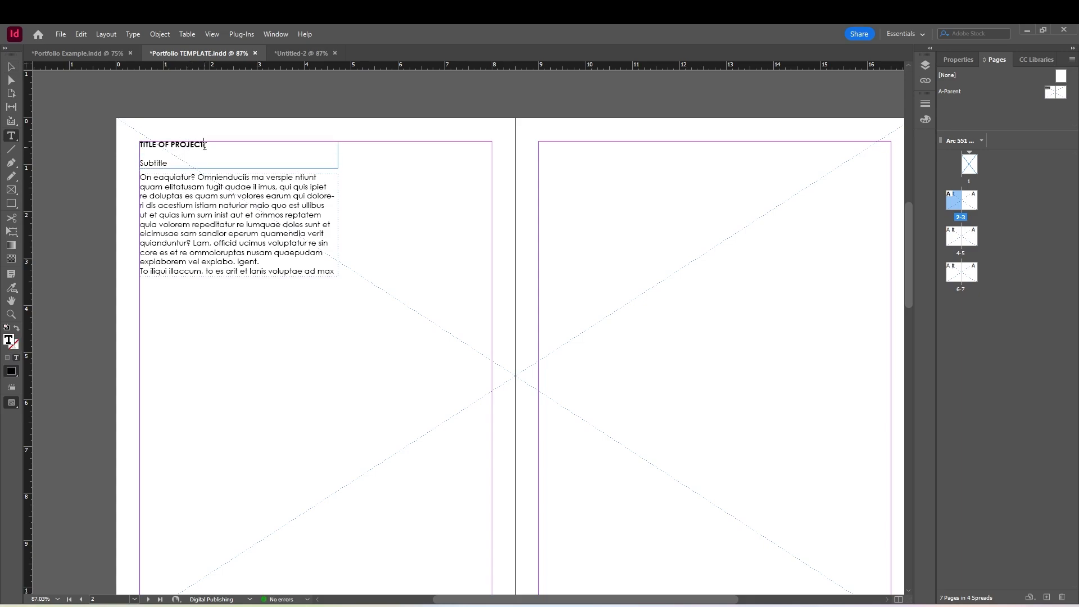
drag(205, 146, 144, 145)
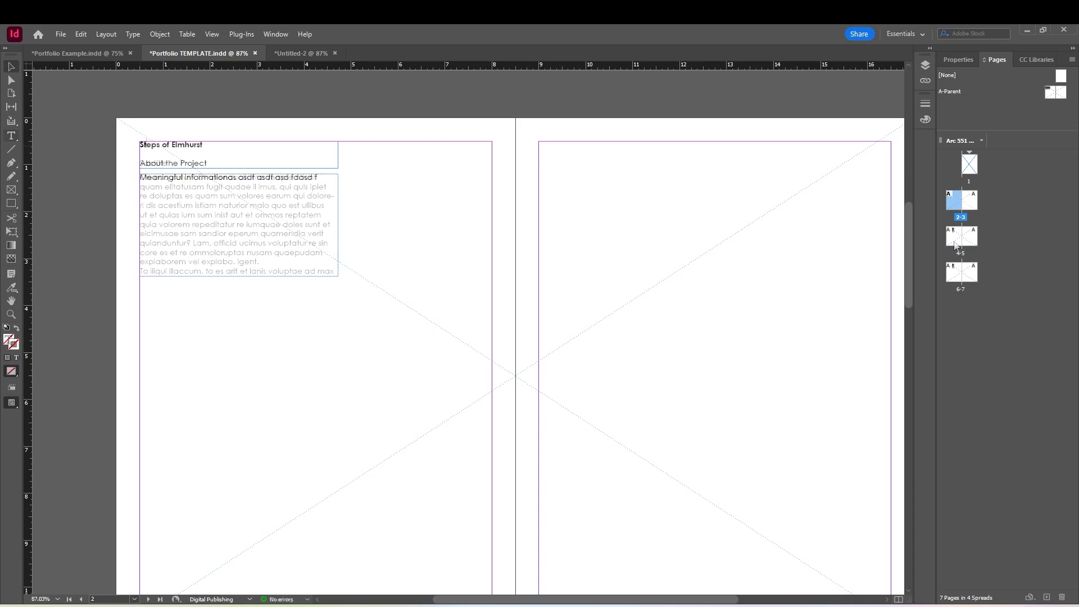
On page 4, delete the placeholder-text frame and the "Subtitle" line, keeping the "TITLE OF PROJECT" line
double_click(961, 236)
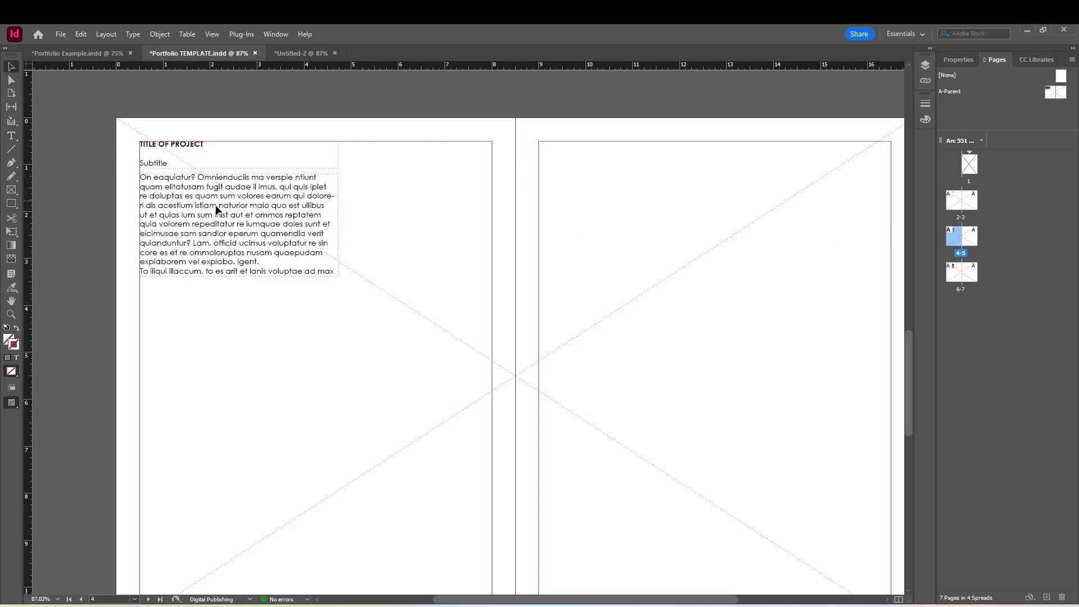
click(237, 238)
key(Delete)
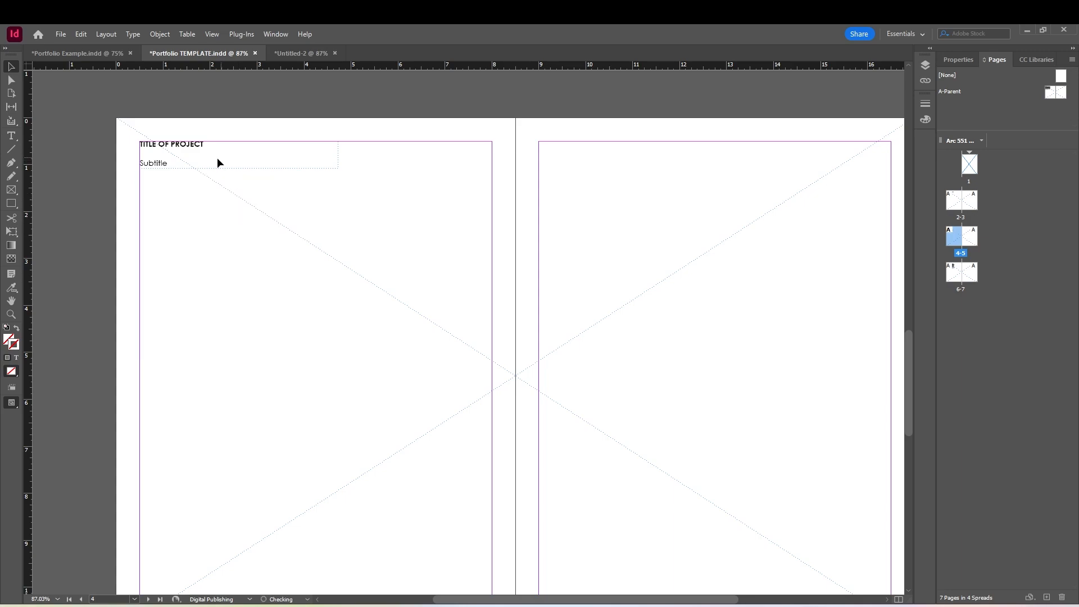
click(211, 166)
key(Delete)
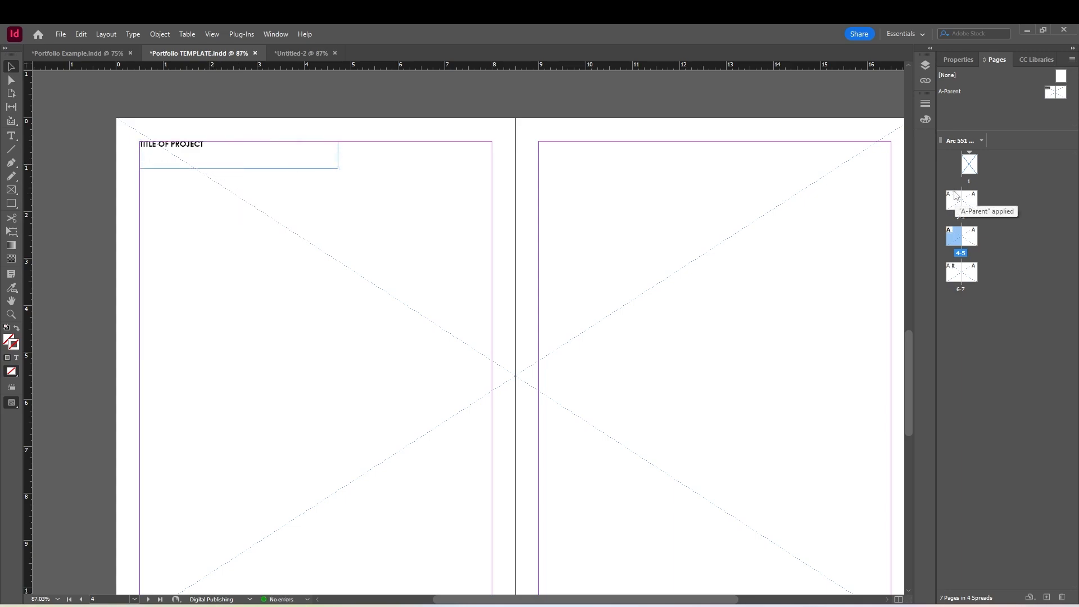
Place the Steps of Elmhurst 01 image in the large image frame spanning pages 2-3
click(957, 202)
double_click(957, 201)
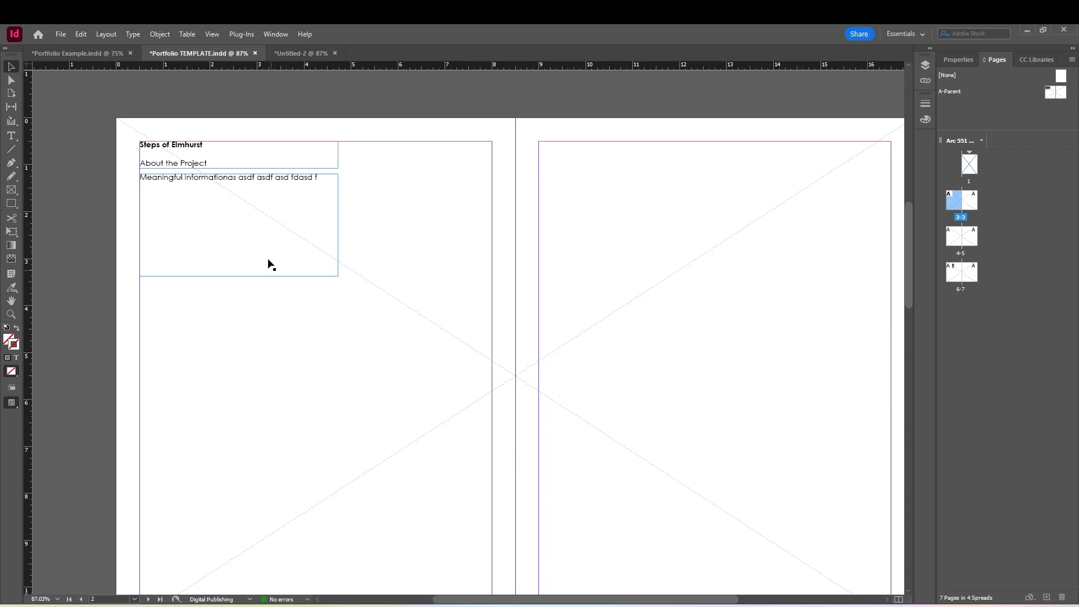
double_click(194, 148)
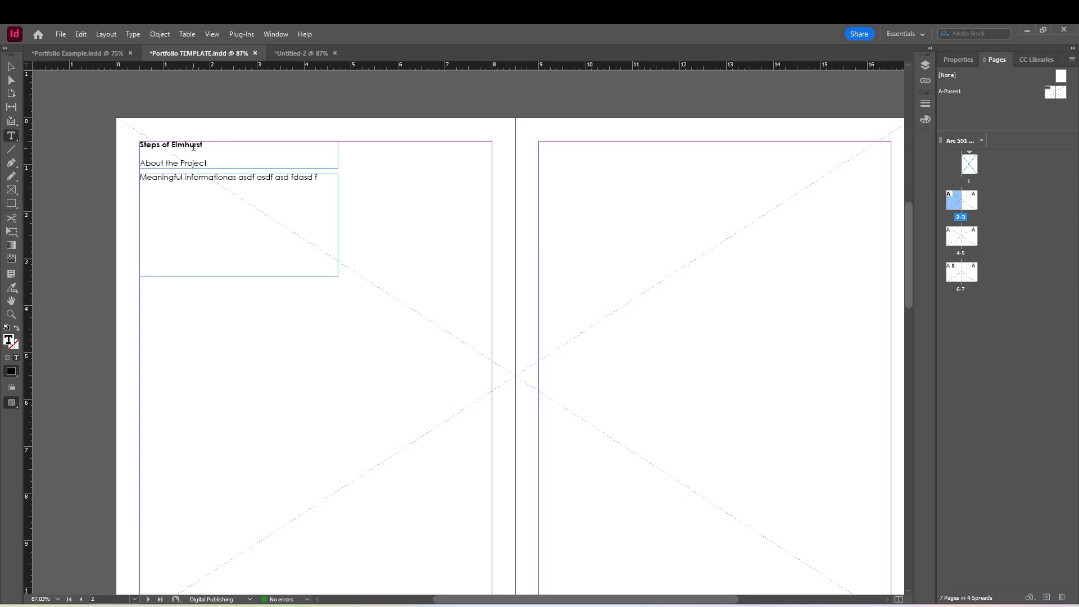
triple_click(194, 147)
click(261, 307)
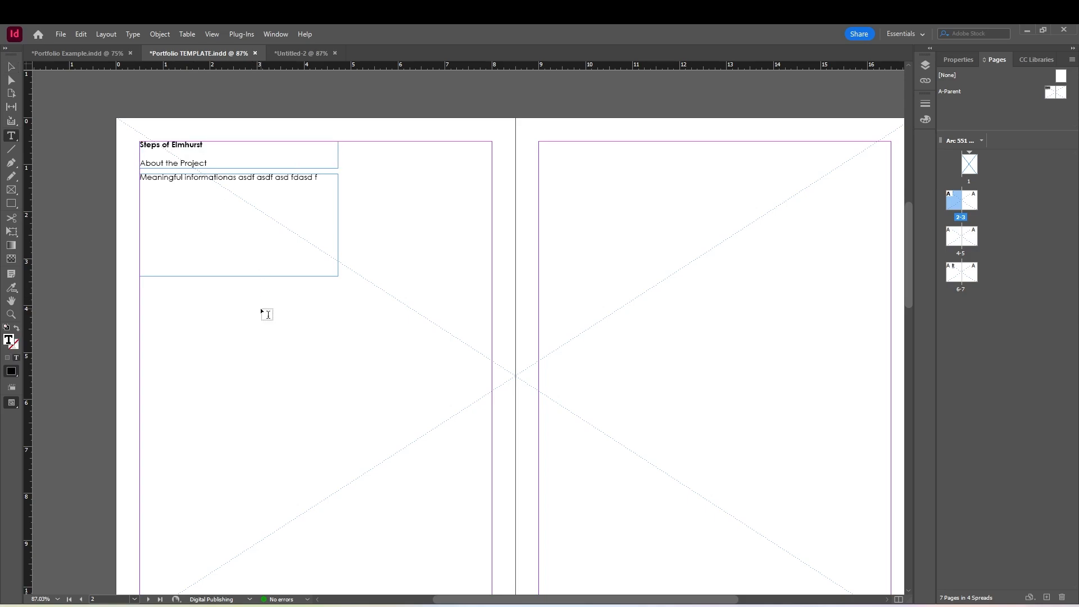
click(15, 71)
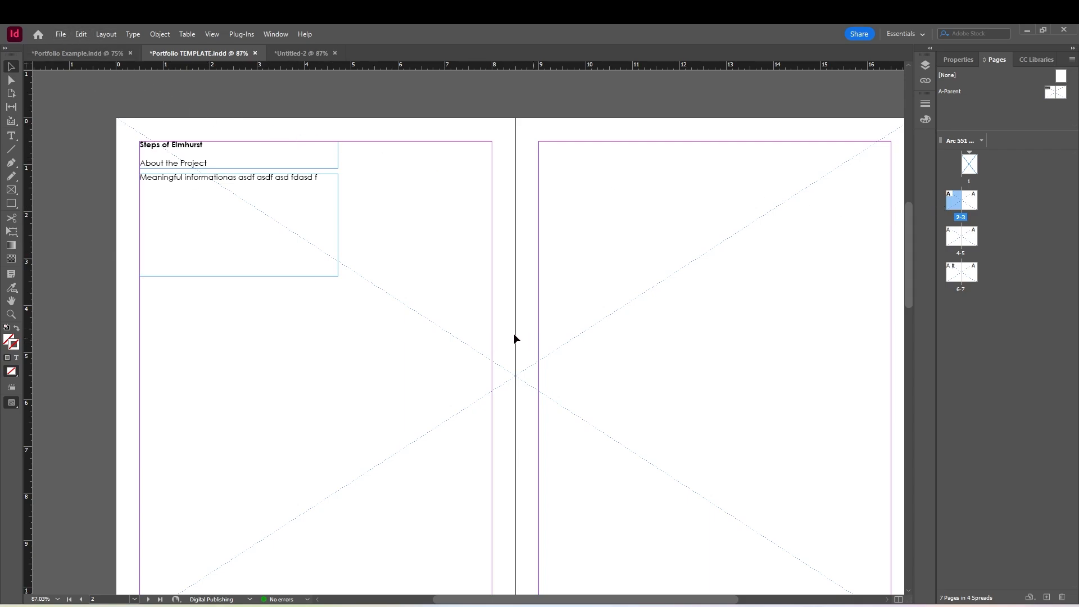
click(459, 339)
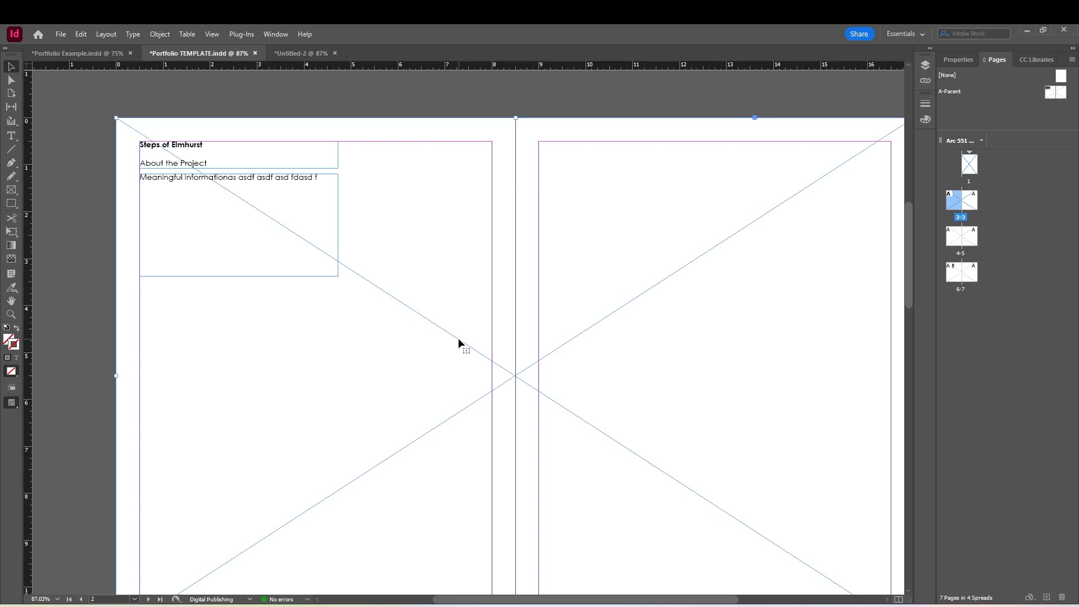
key(ctrl+d)
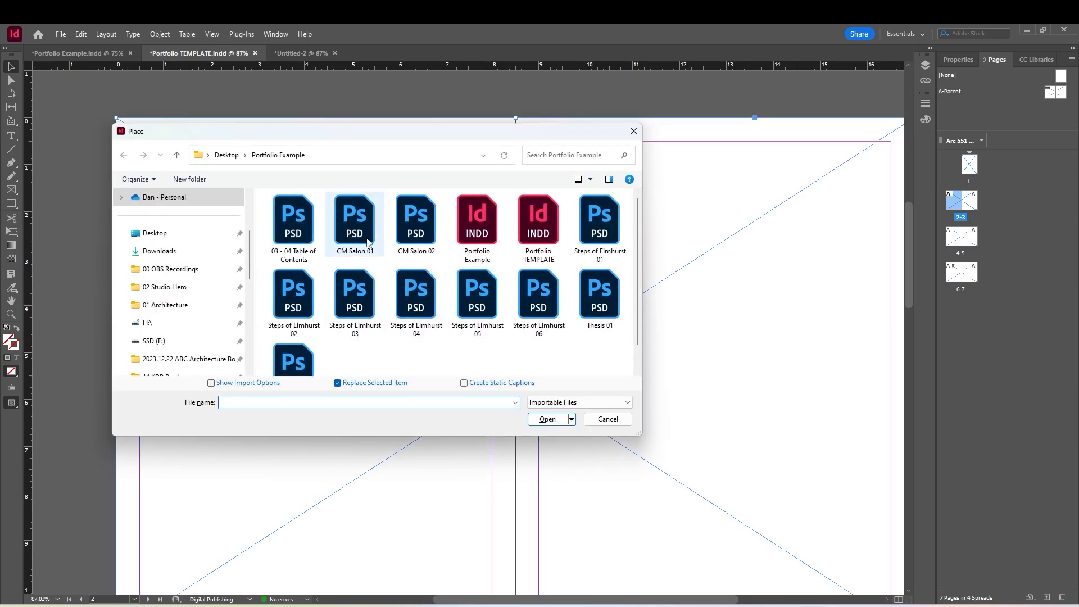
click(599, 222)
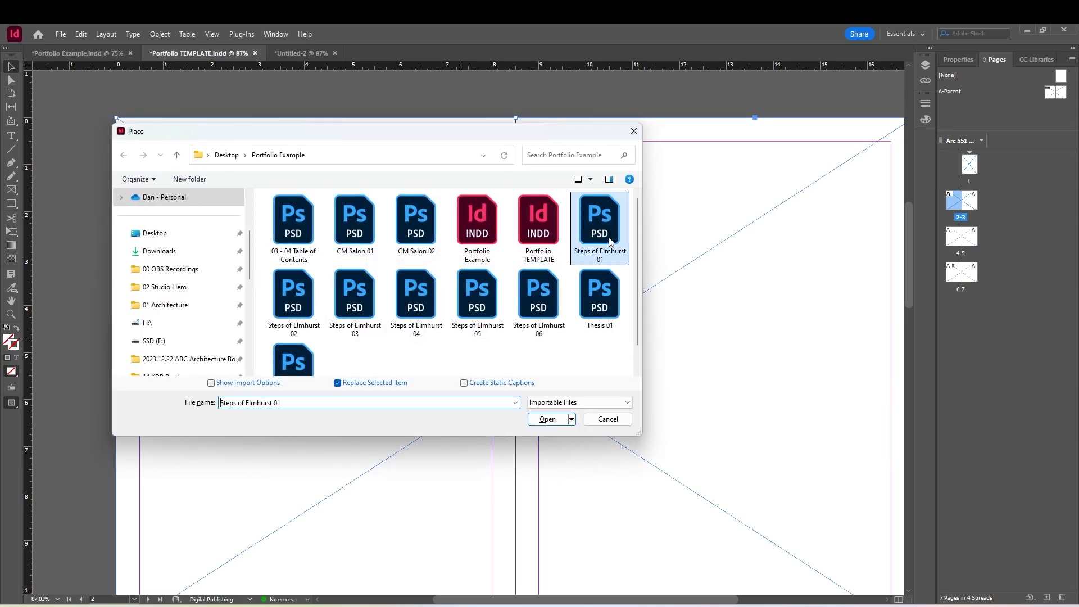
click(566, 420)
Delete the title and body text frames overlapping the placed image on page 2
scroll(481, 379, down, 3)
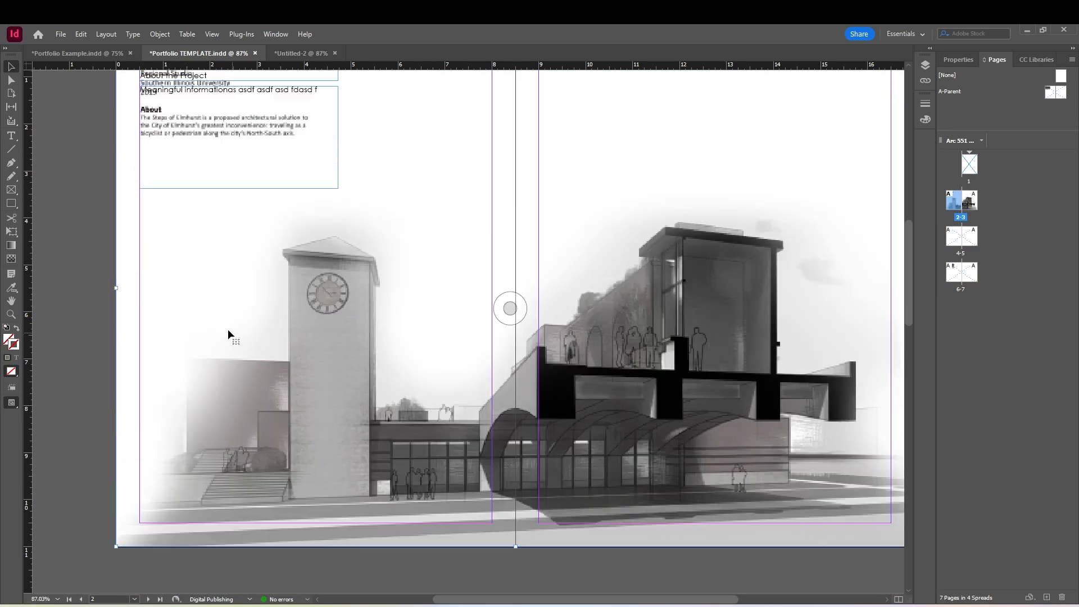
scroll(228, 325, up, 4)
click(194, 209)
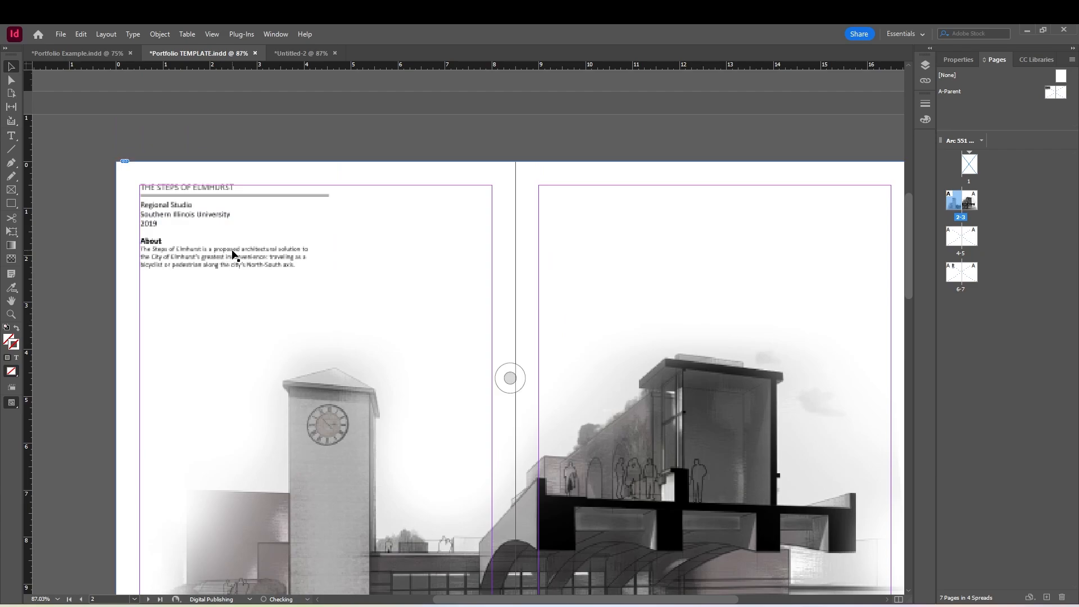
scroll(261, 433, down, 5)
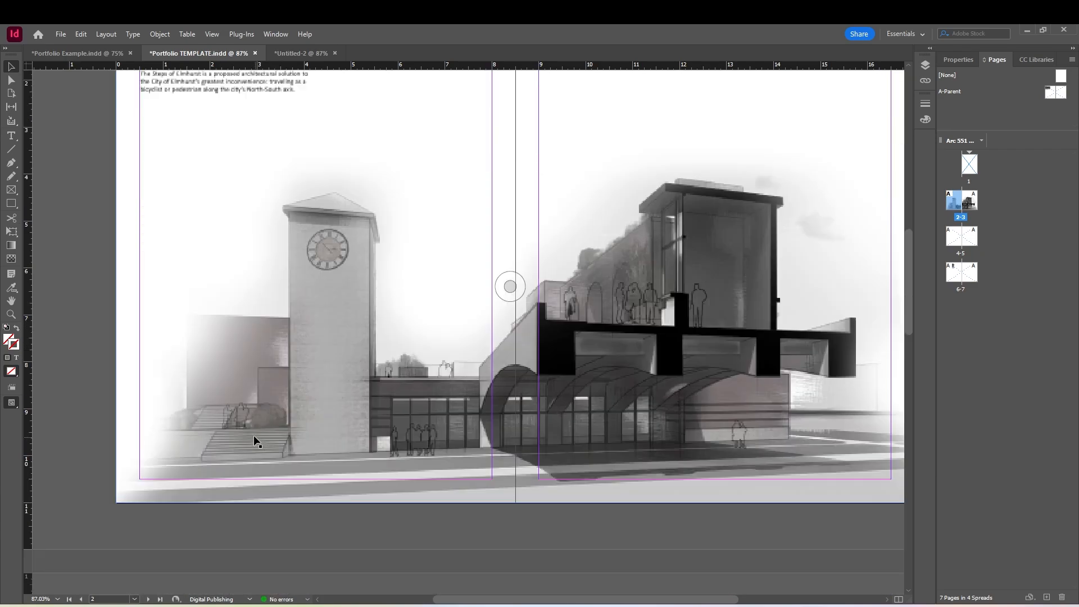
scroll(254, 435, up, 2)
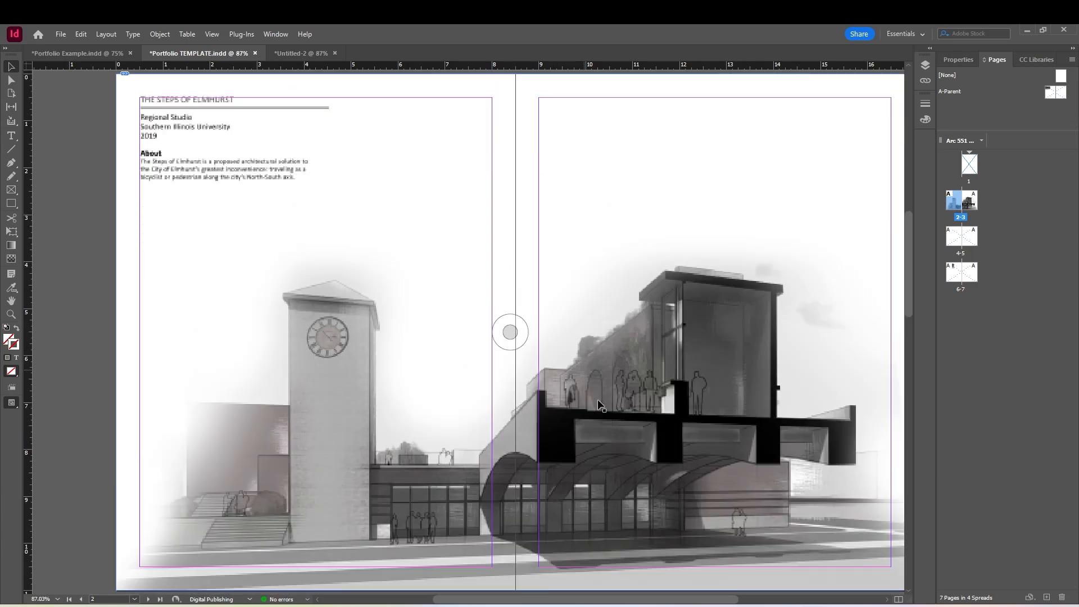
Copy both page-number frames from pages 14-15 of Portfolio Example and paste them in place on pages 2-3 of Portfolio TEMPLATE
click(81, 52)
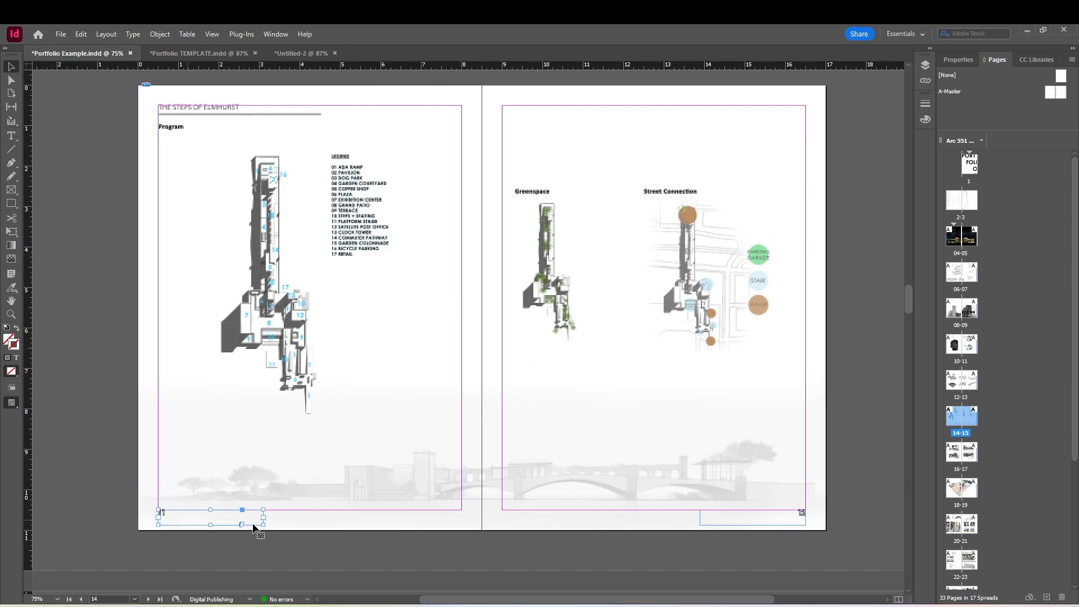
click(779, 513)
click(373, 545)
click(187, 514)
scroll(979, 506, down, 4)
scroll(979, 507, down, 1)
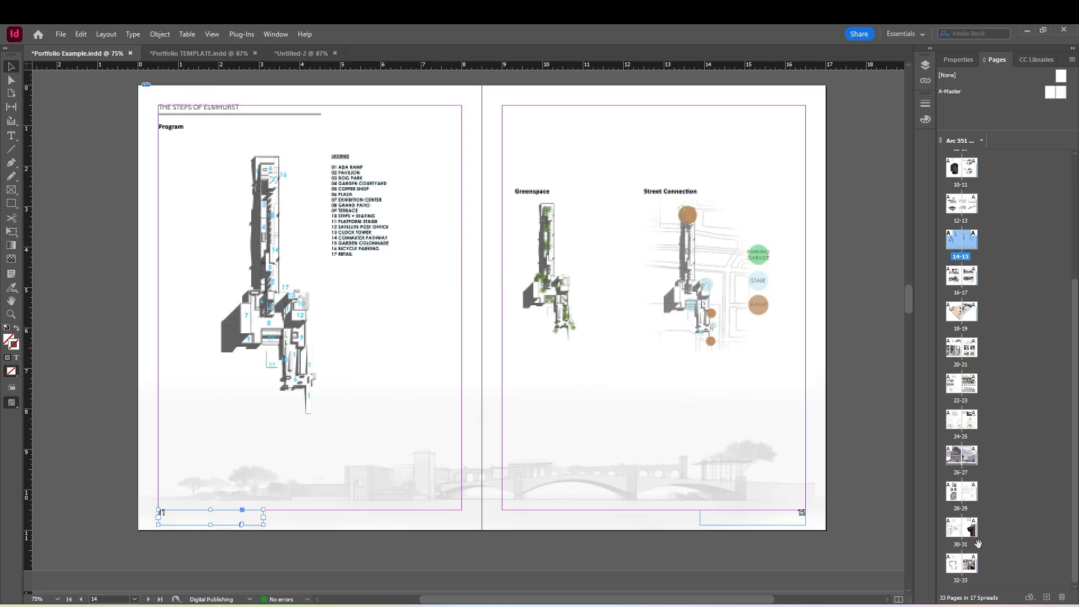
scroll(992, 375, up, 2)
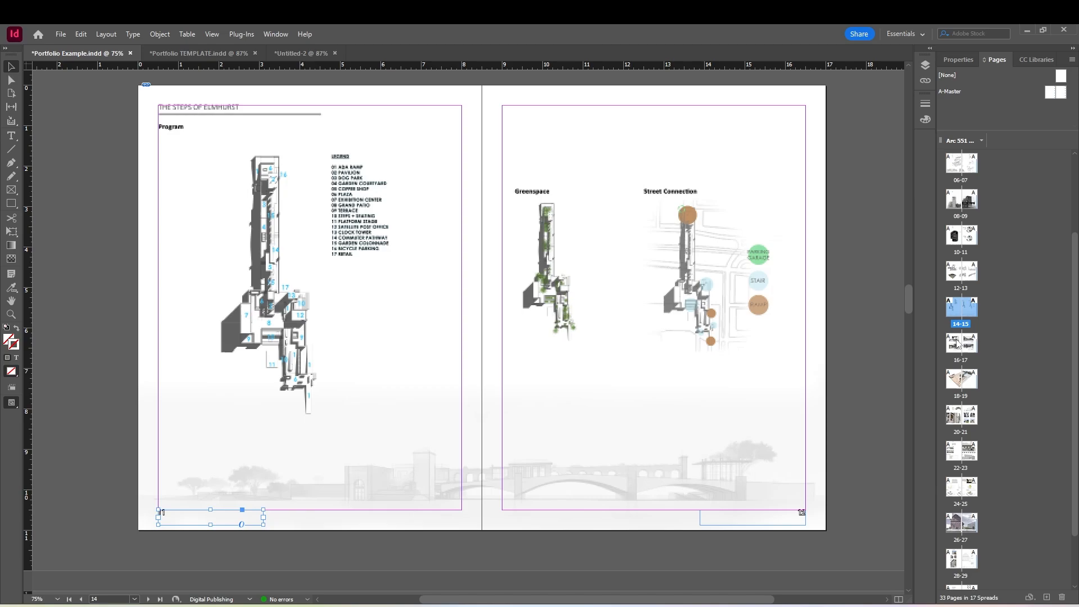
click(625, 548)
shift+click(800, 517)
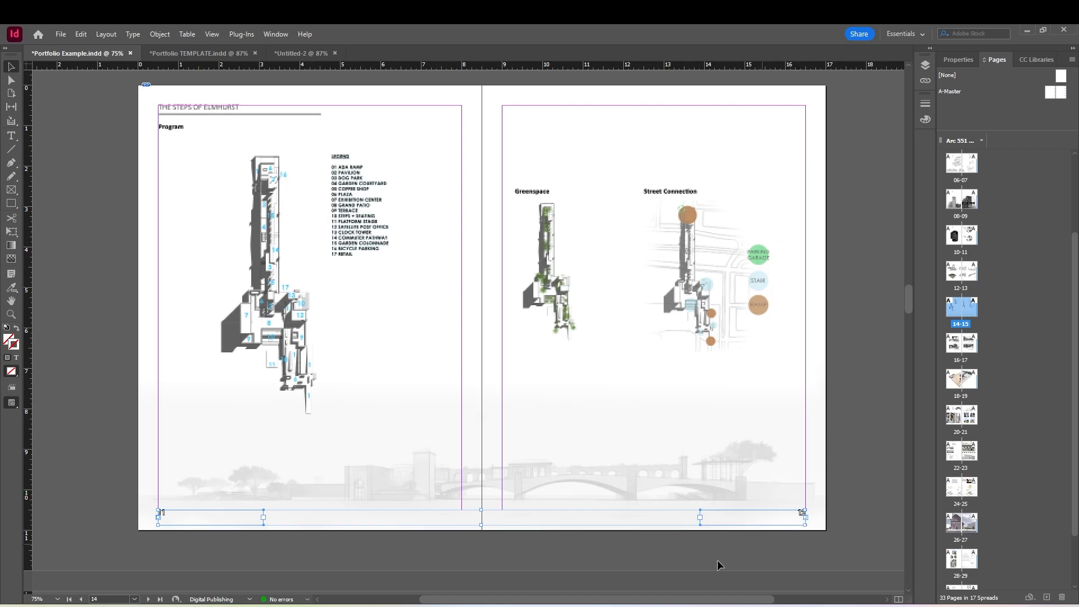
click(665, 558)
click(231, 51)
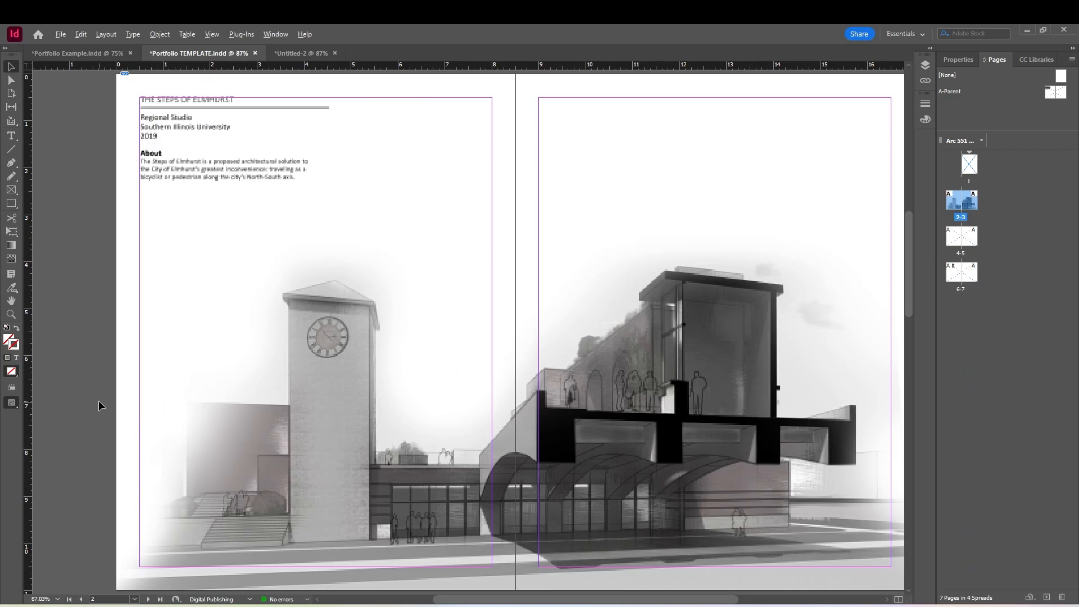
key(ctrl+alt+shift+v)
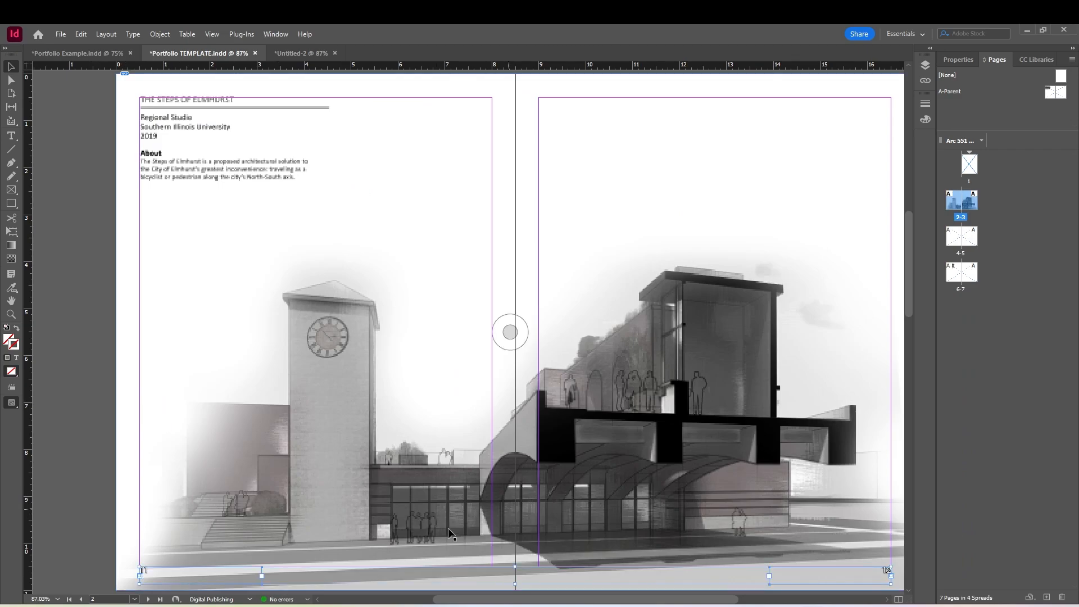
Change the pasted page numbers to "01" on page 2 and "02" on page 3
double_click(152, 572)
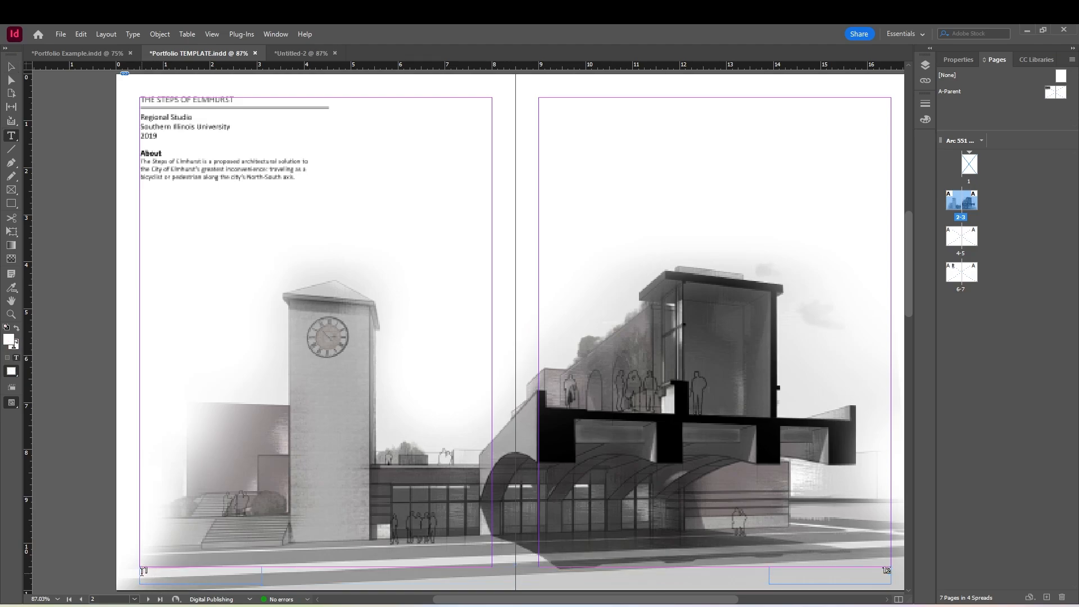
double_click(144, 571)
text(01)
scroll(156, 570, right, 3)
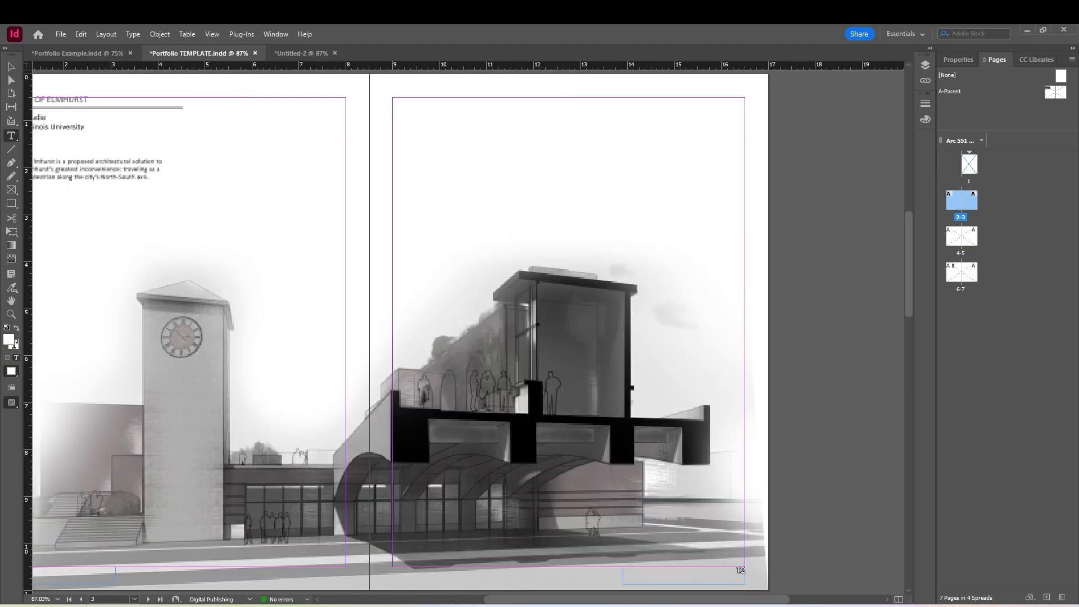
double_click(738, 570)
text(02)
click(817, 533)
Delete the automatic page-number frames from both pages of the A-Parent spread
double_click(1055, 92)
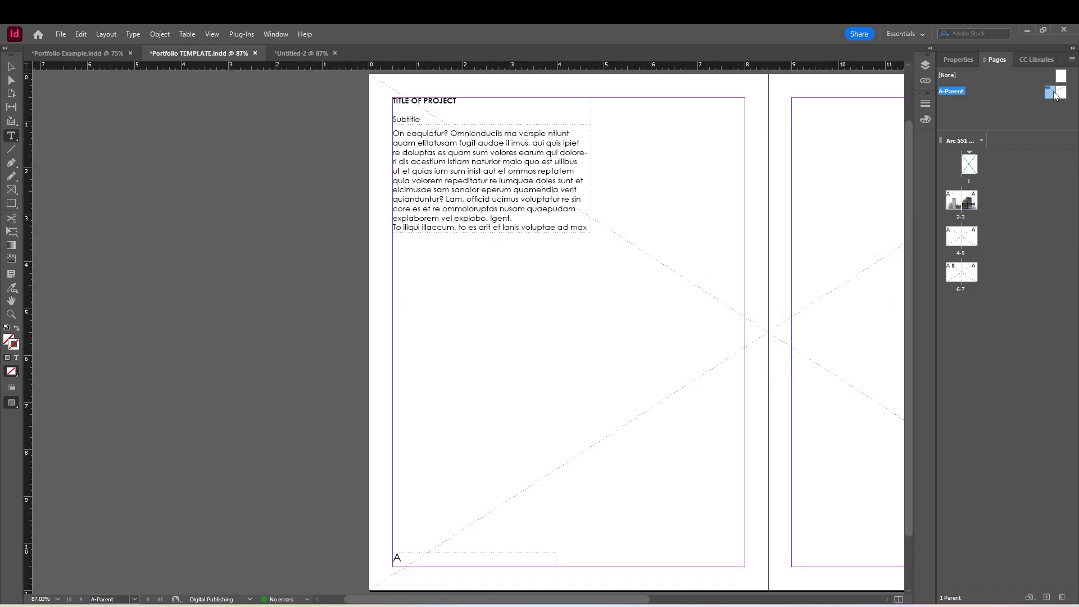
scroll(528, 488, down, 1)
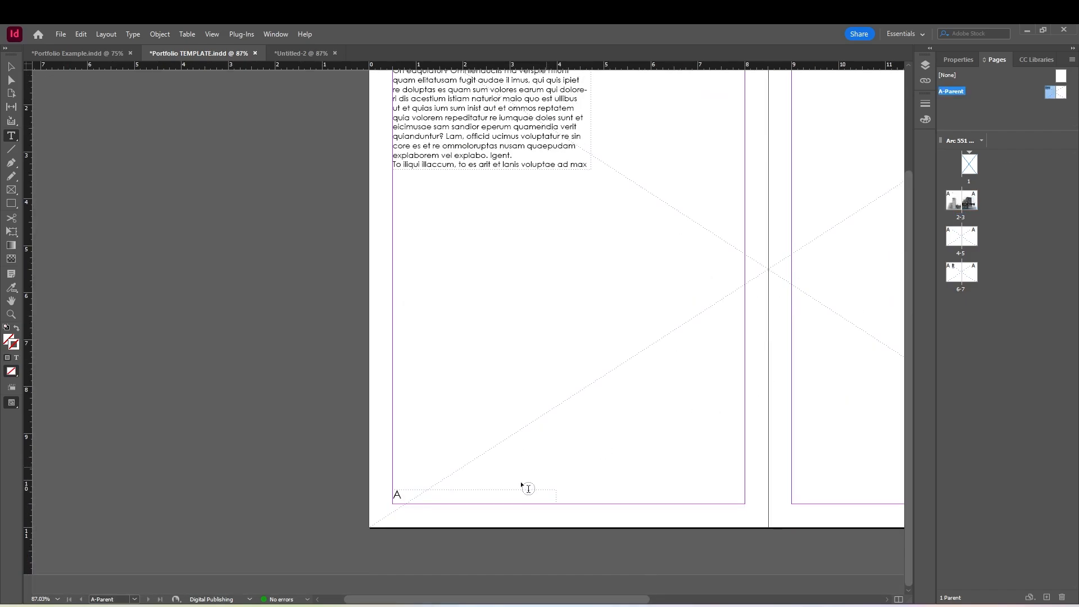
click(11, 66)
click(448, 482)
click(454, 494)
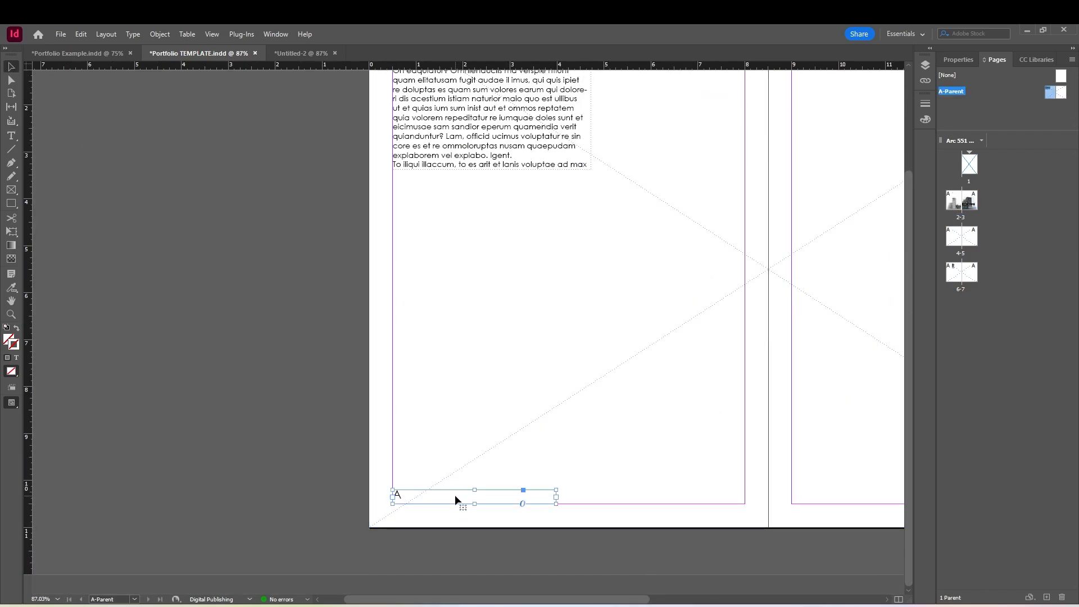
key(Delete)
drag(382, 600, 571, 571)
click(676, 493)
key(Delete)
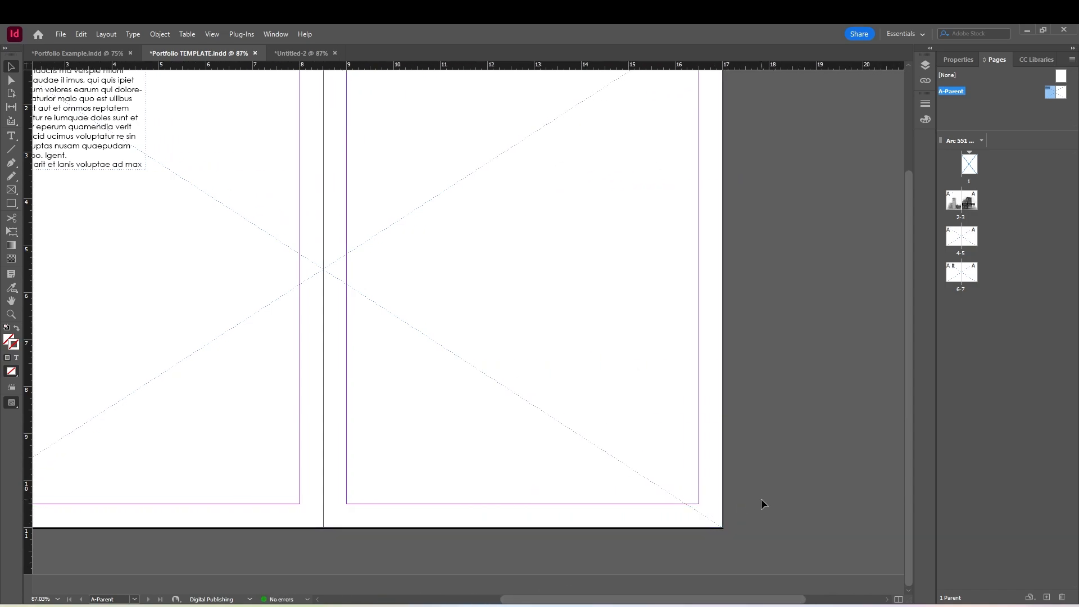
double_click(958, 219)
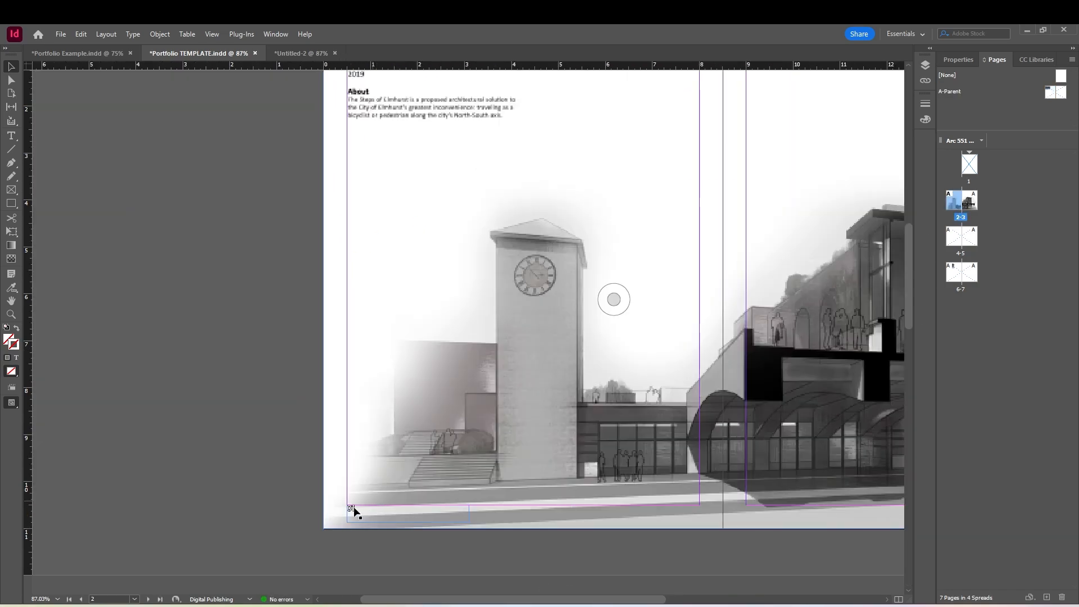
double_click(353, 509)
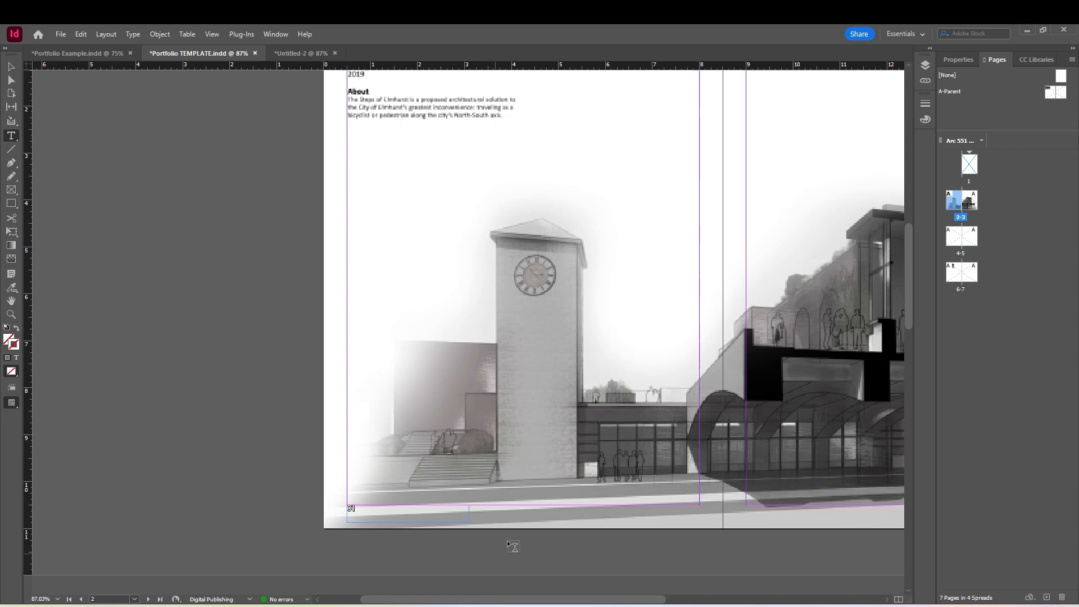
Place the Thesis 01 Photoshop file into the empty image frame spanning pages 4-5
double_click(949, 245)
click(951, 243)
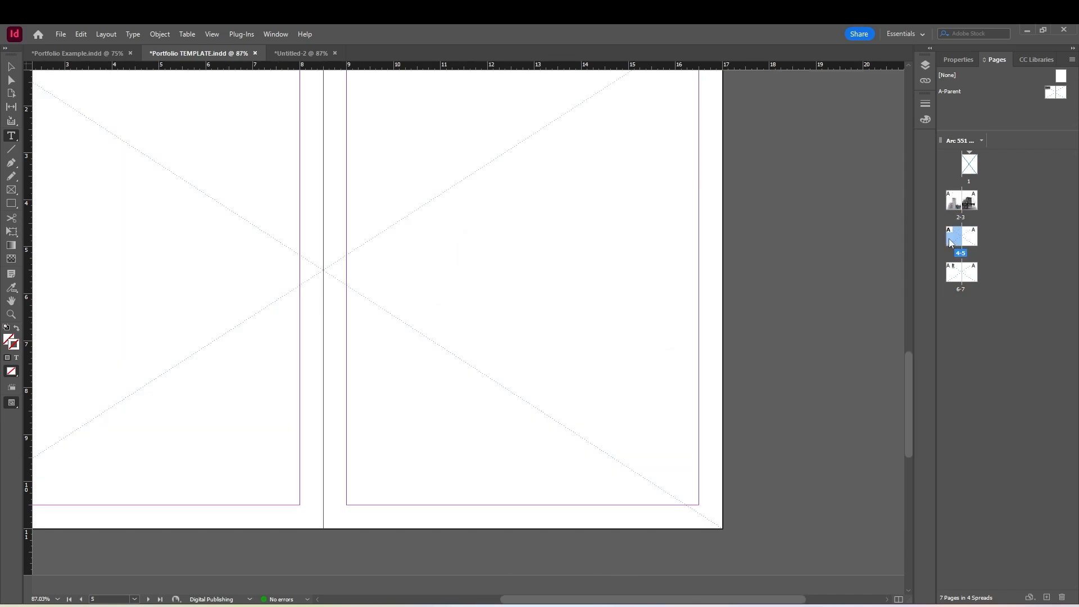
click(397, 250)
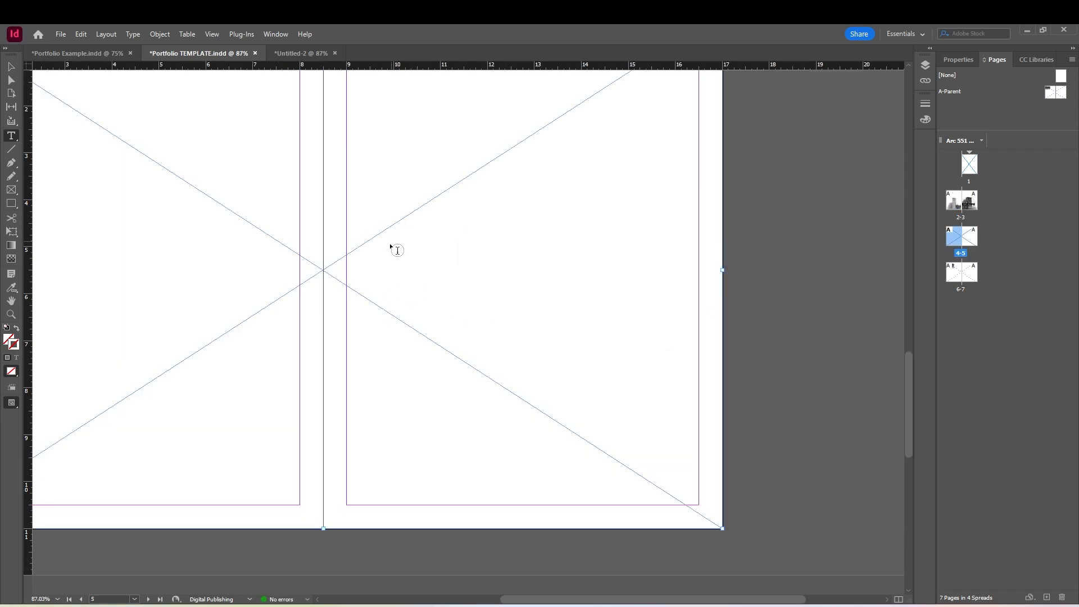
key(ctrl+d)
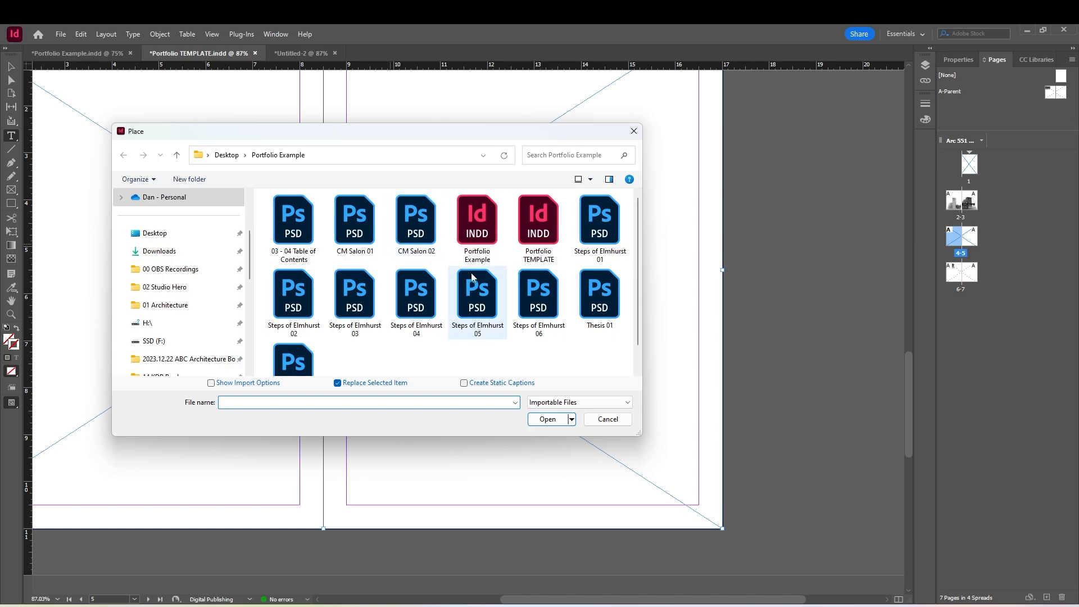
click(599, 292)
click(548, 419)
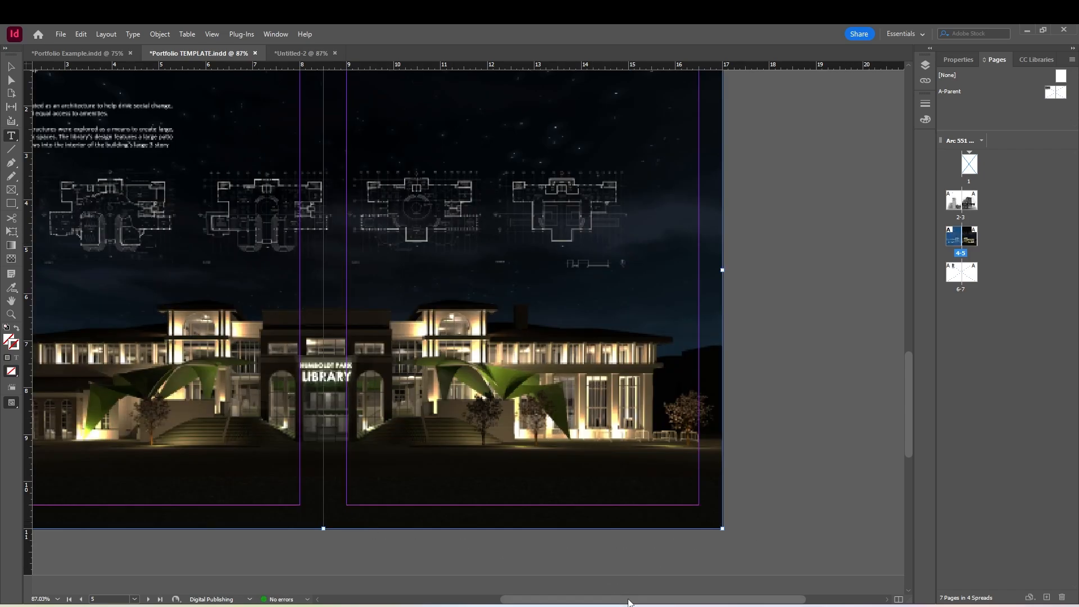
Copy both page-number frames from pages 2-3 and paste them in place on pages 4-5
drag(627, 599, 544, 599)
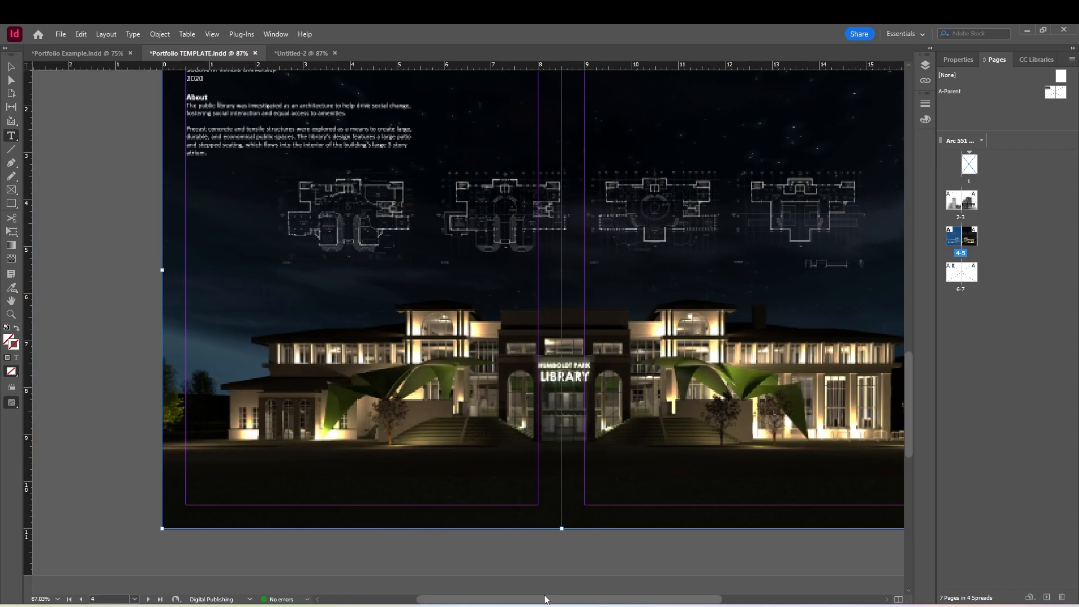
double_click(958, 208)
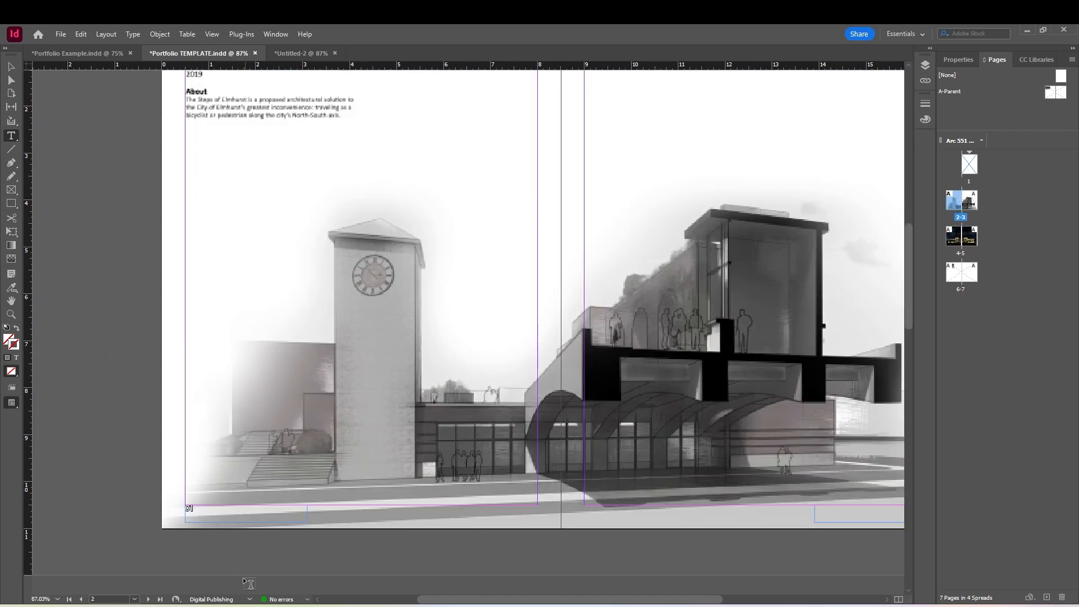
drag(425, 601, 457, 601)
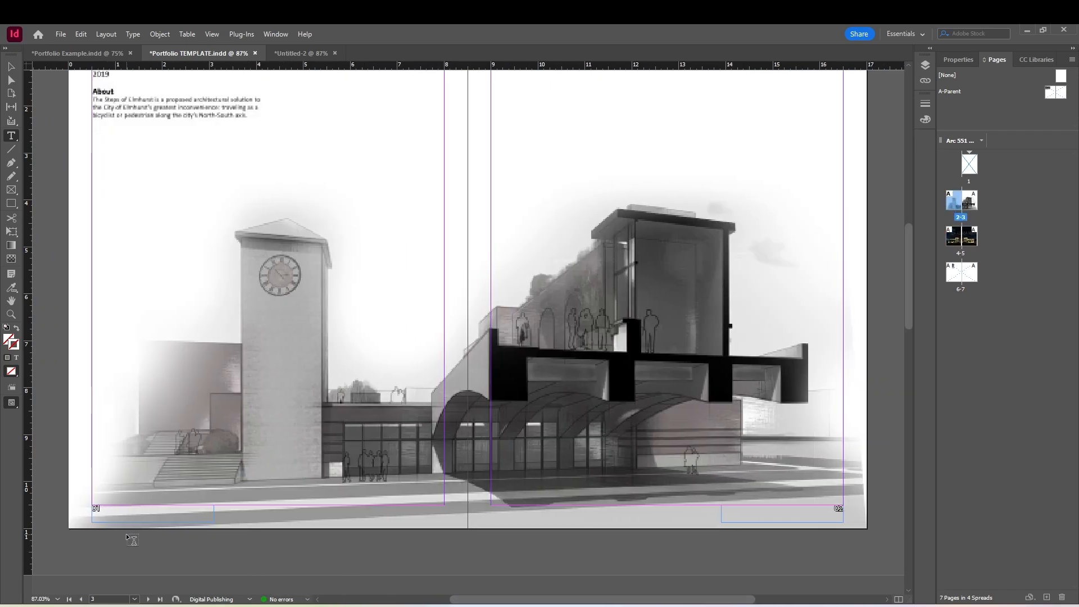
click(9, 68)
click(99, 518)
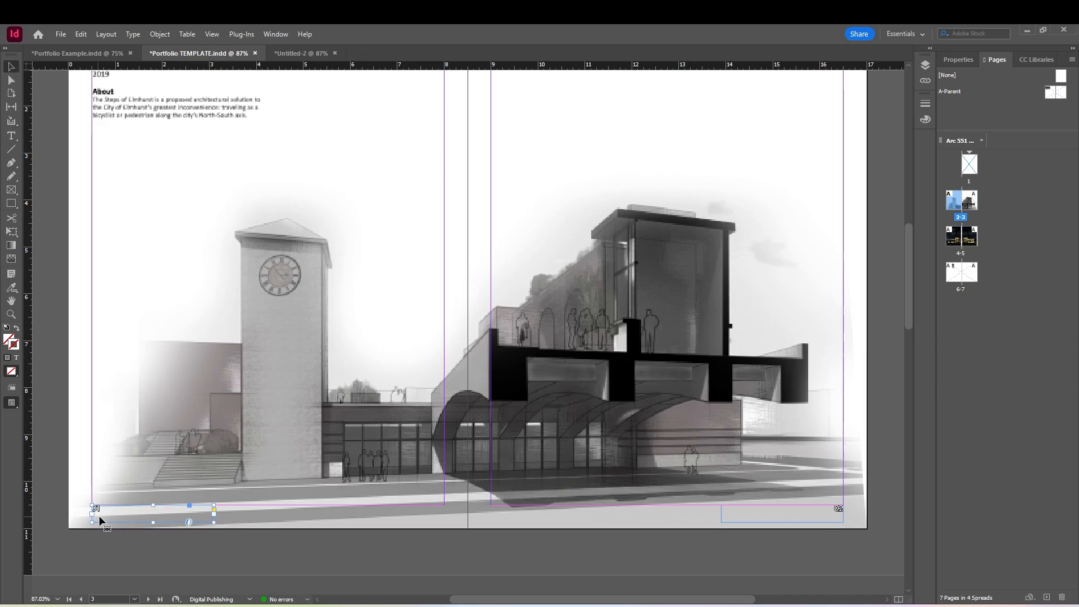
shift+click(840, 518)
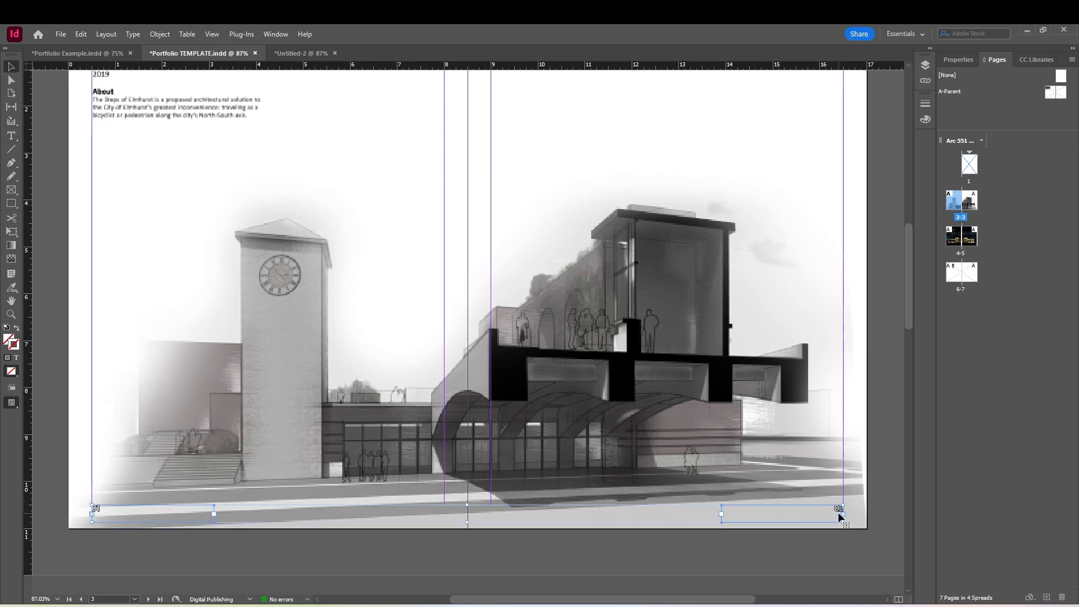
double_click(975, 241)
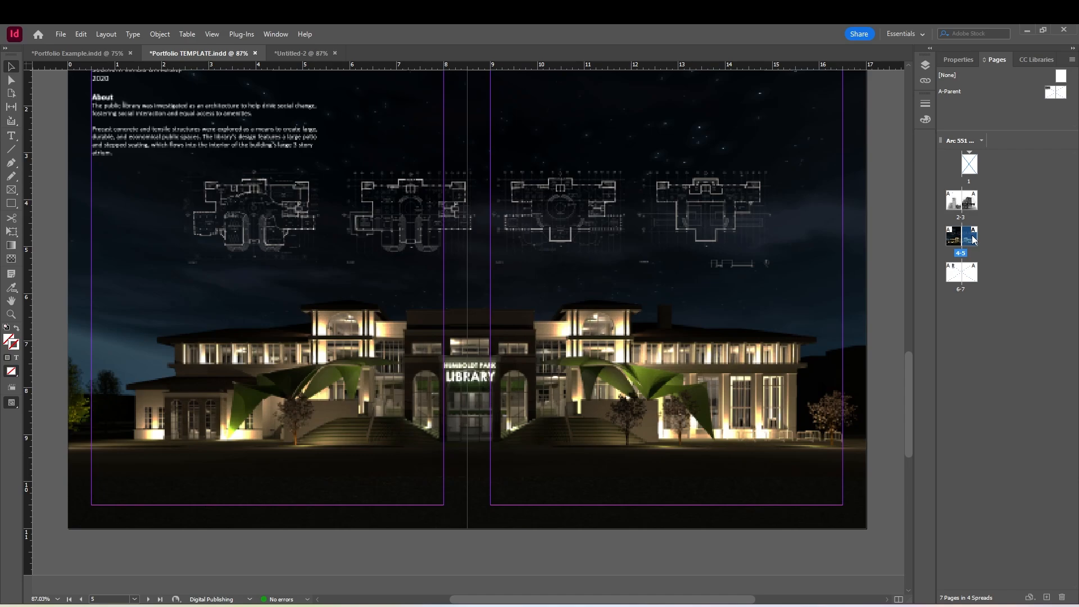
double_click(955, 239)
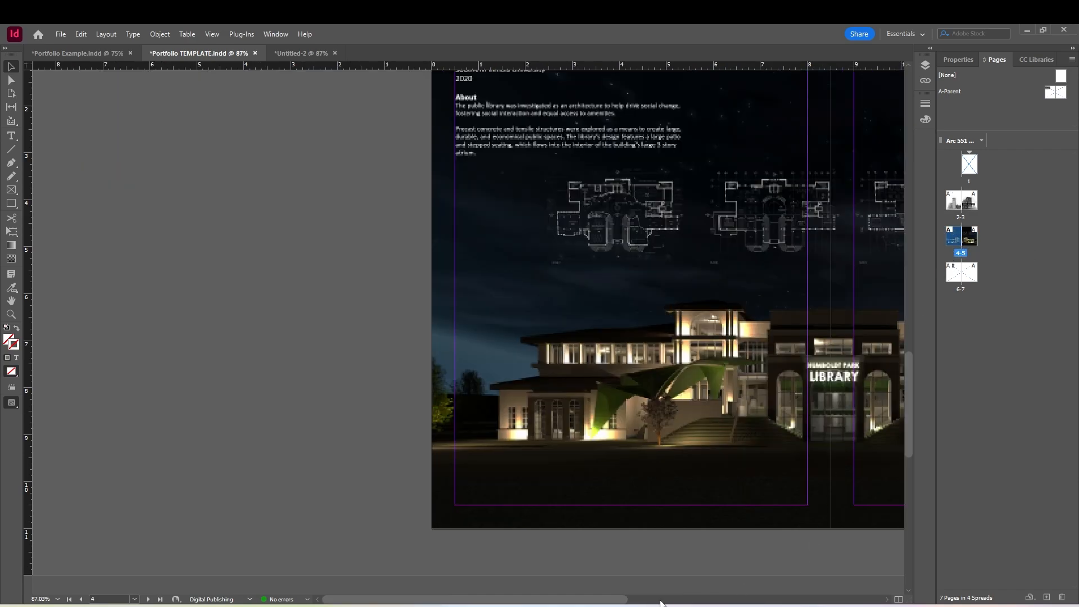
drag(614, 599, 735, 586)
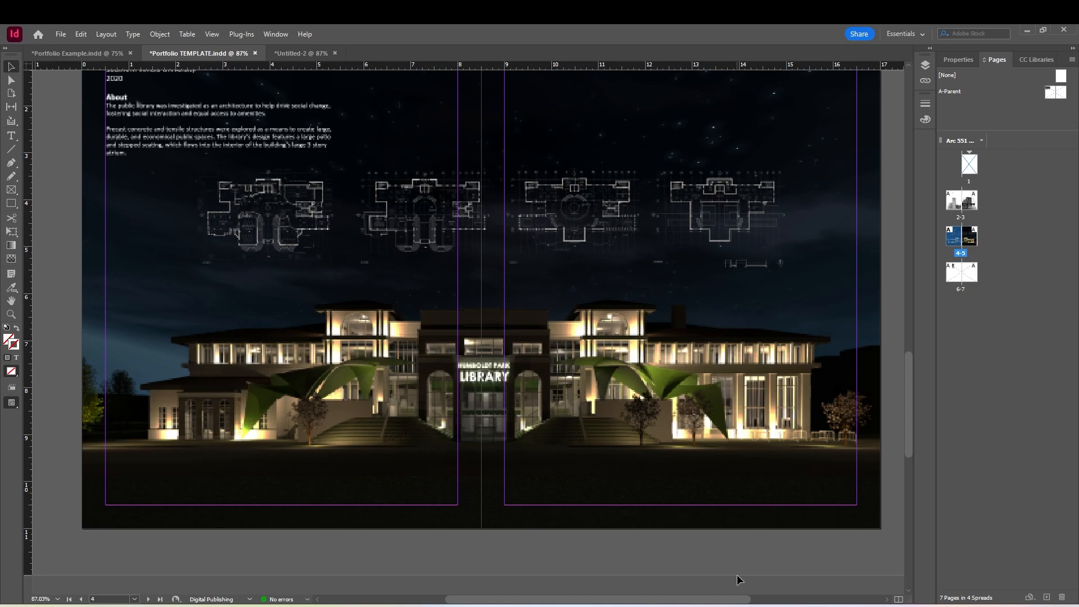
key(ctrl+alt+shift+v)
click(692, 534)
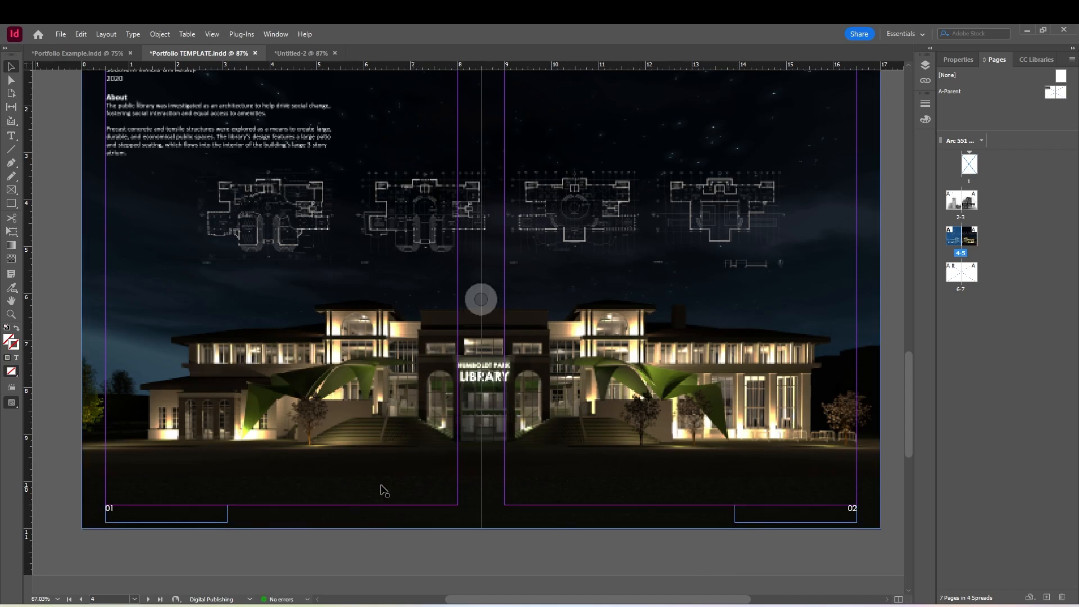
Change the pasted page numbers to "03" on page 4 and "04" on page 5
key(t)
double_click(111, 510)
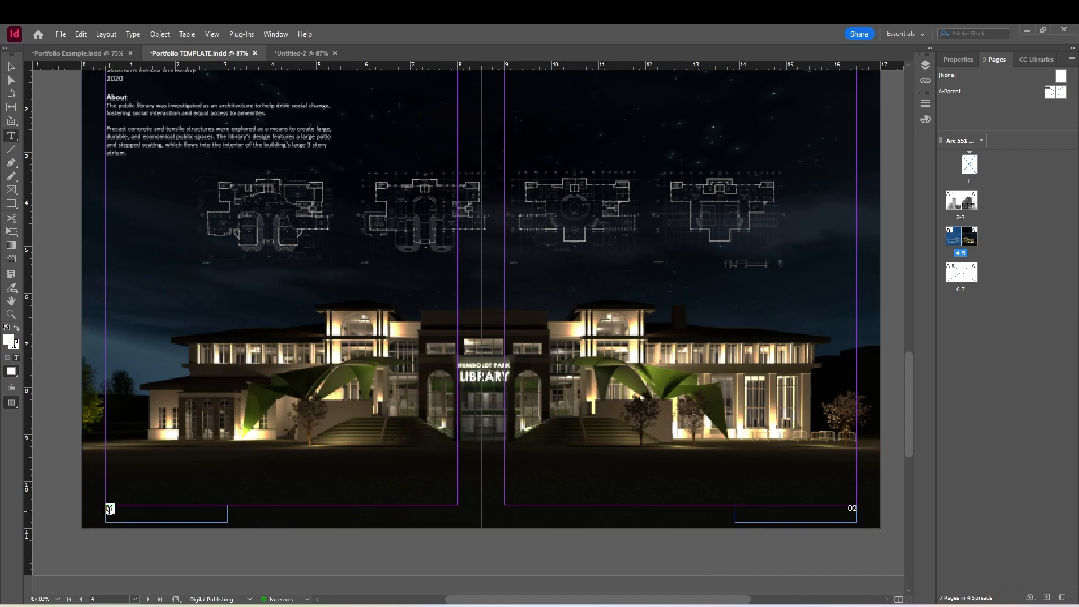
text(0)
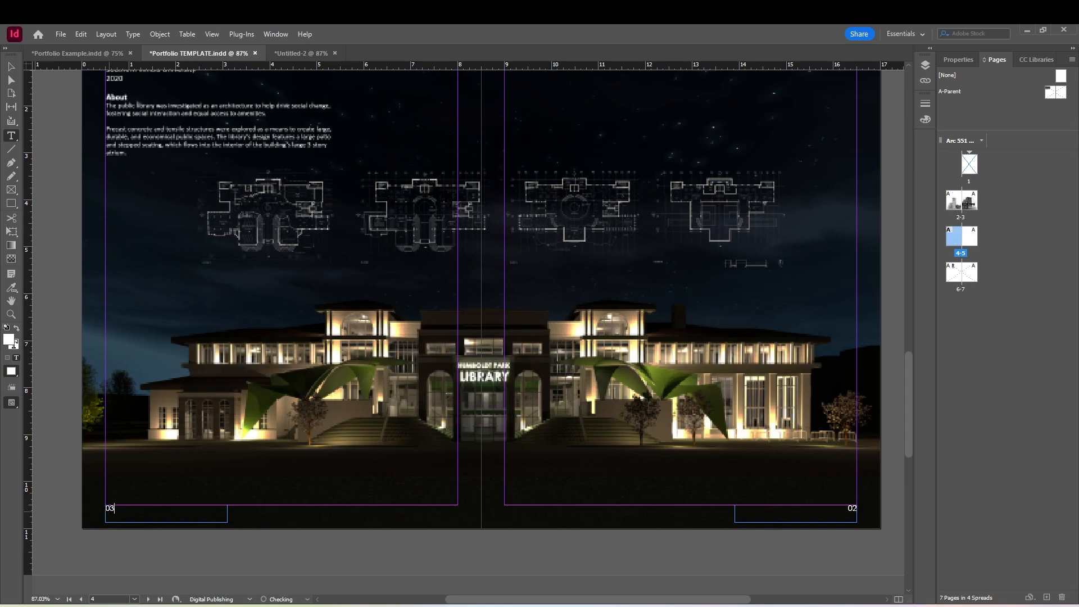
text(3)
scroll(463, 489, right, 3)
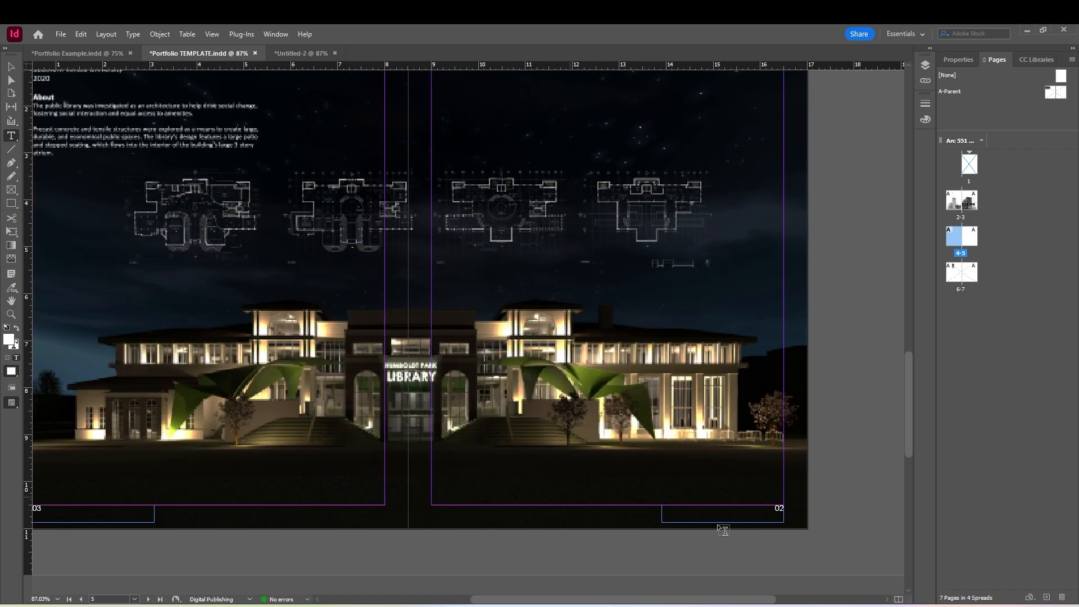
double_click(778, 507)
scroll(777, 507, left, 3)
text(04)
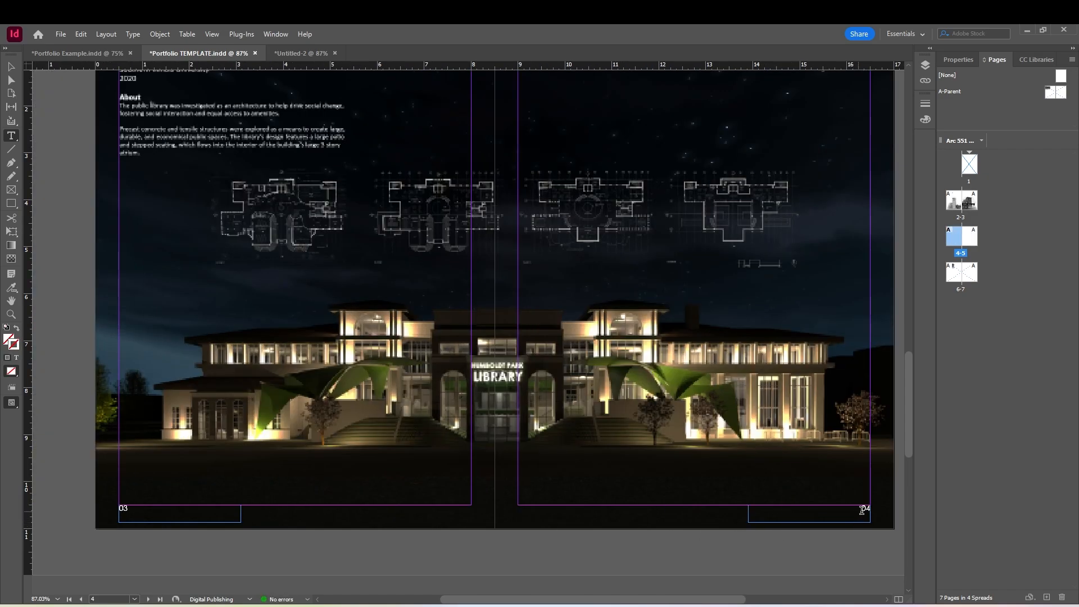
Examine the text properties of the number on page 5 and review the page numbers on pages 2-3
double_click(864, 509)
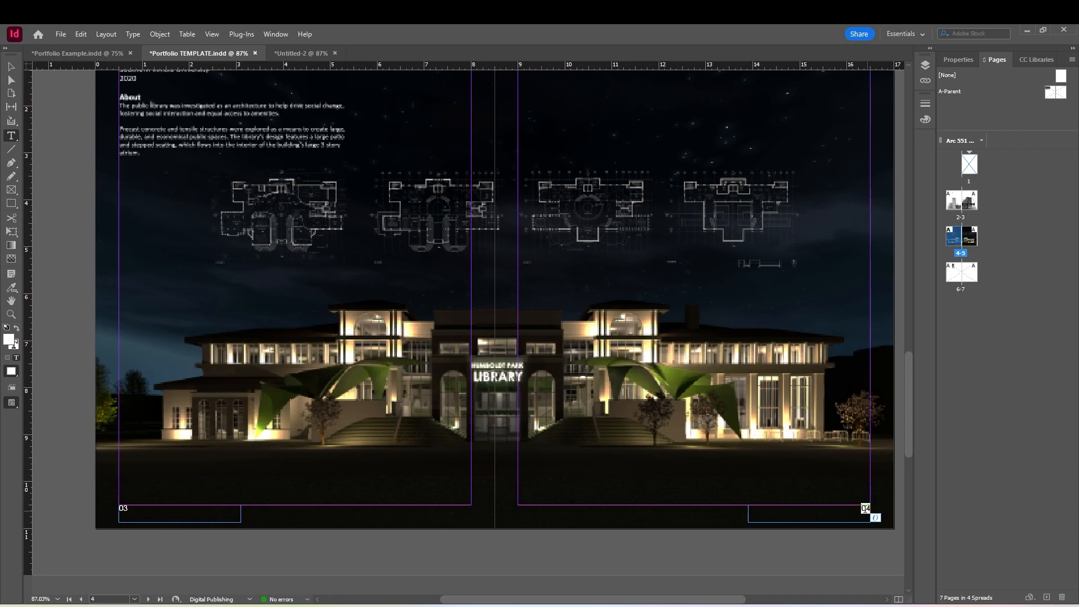
click(948, 60)
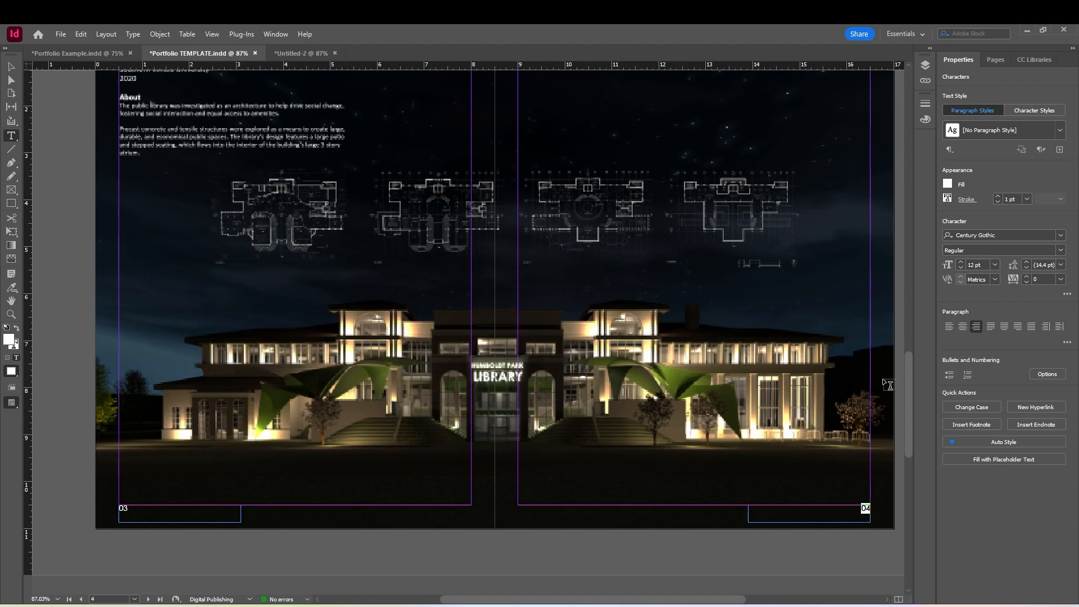
click(12, 67)
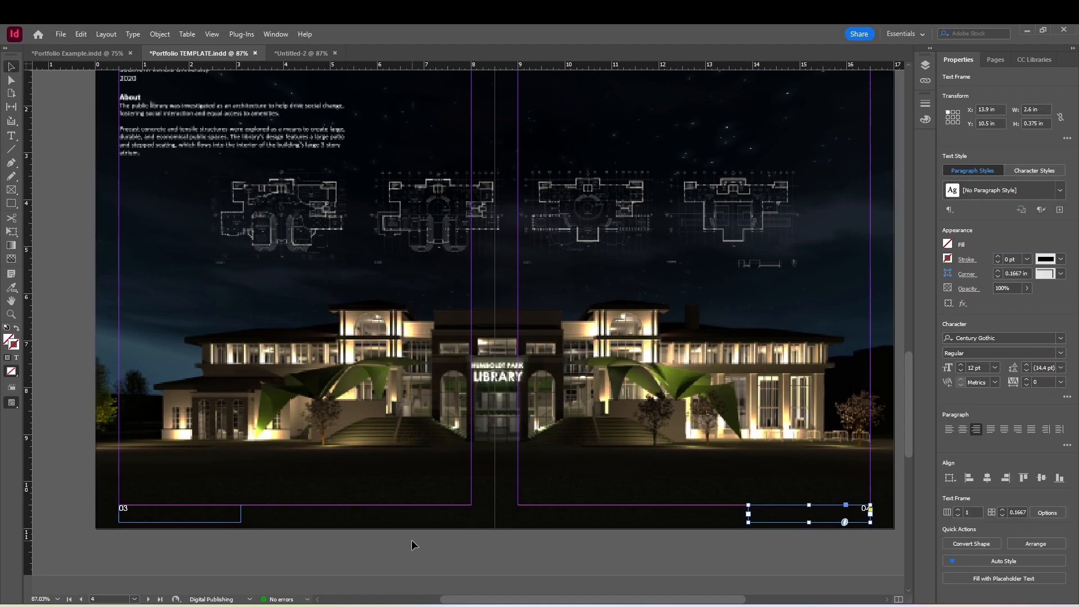
click(441, 537)
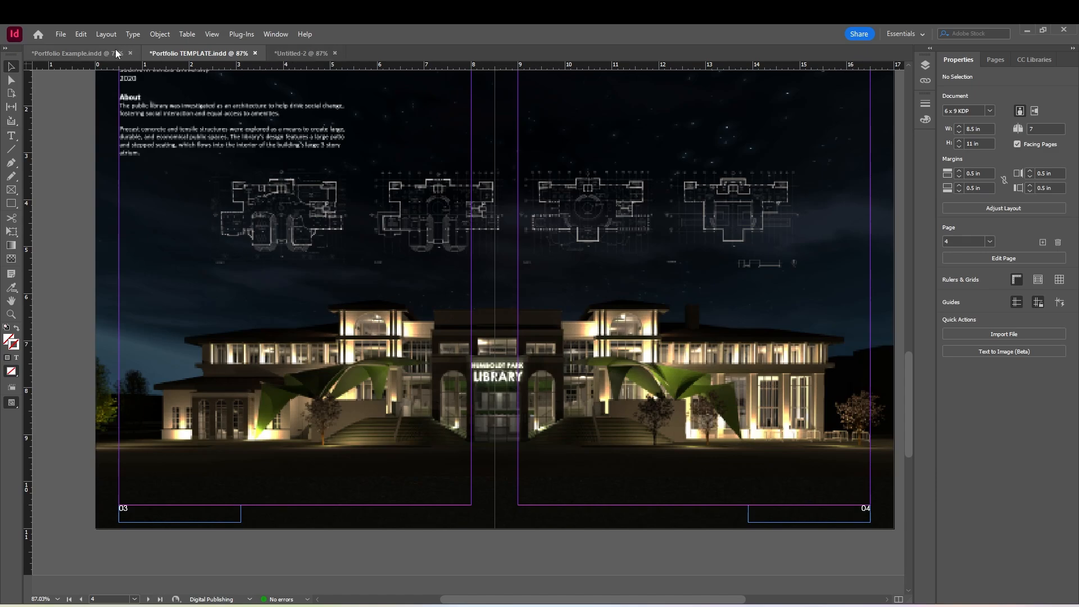
scroll(235, 242, up, 6)
scroll(234, 243, up, 5)
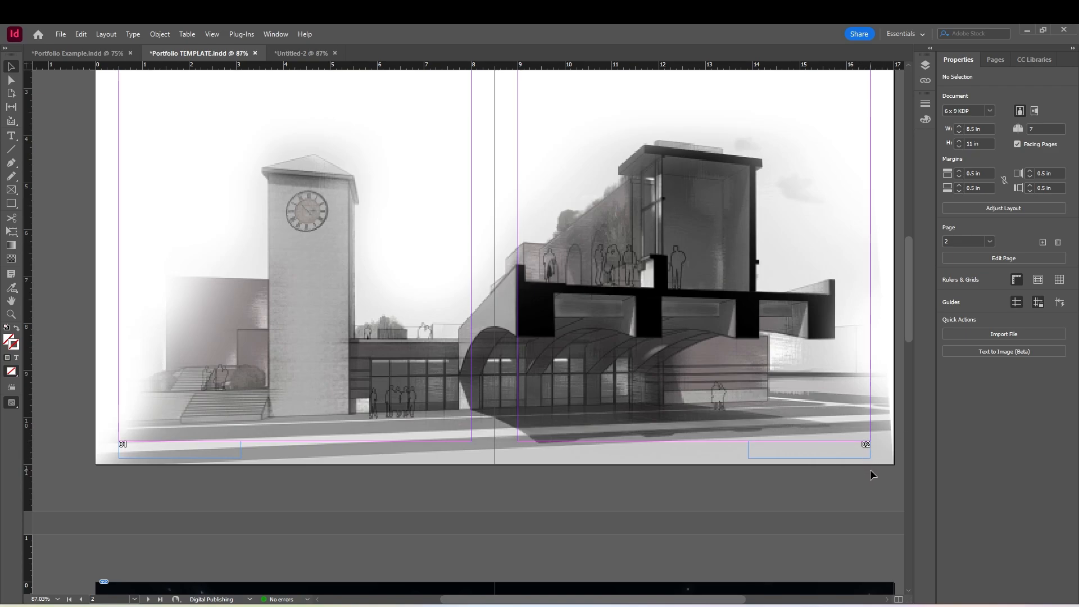
scroll(765, 483, up, 1)
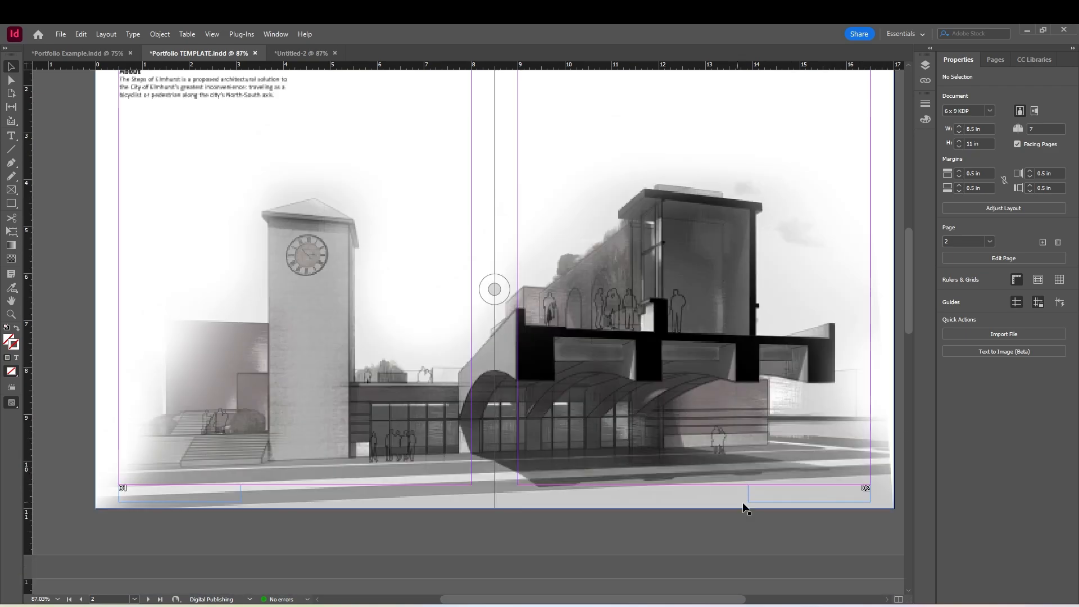
scroll(735, 482, up, 3)
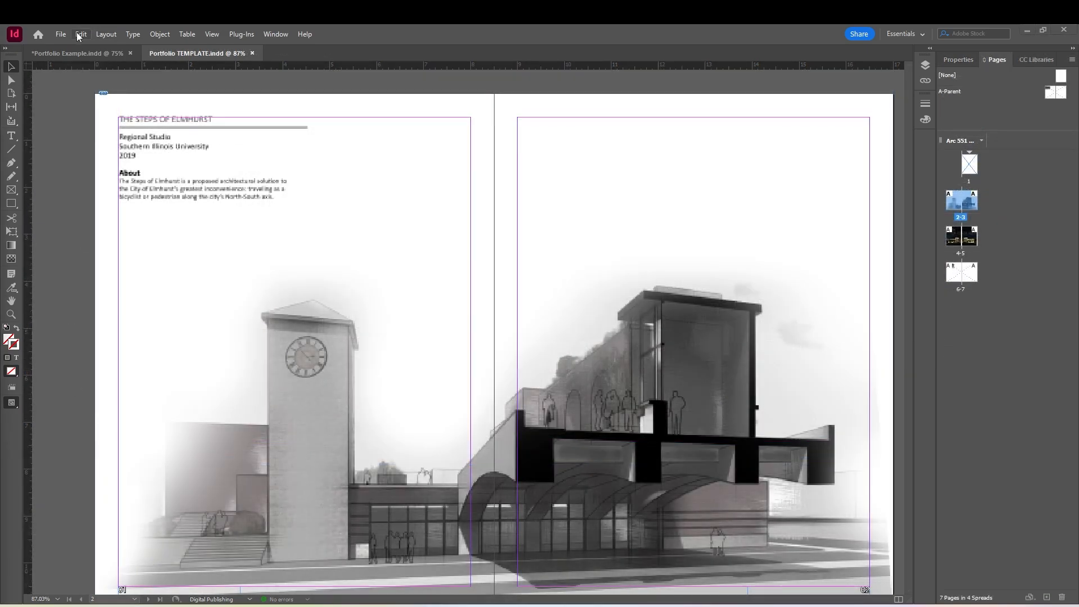
Create a PDF export preset named "My Spread" that exports as spreads
click(61, 36)
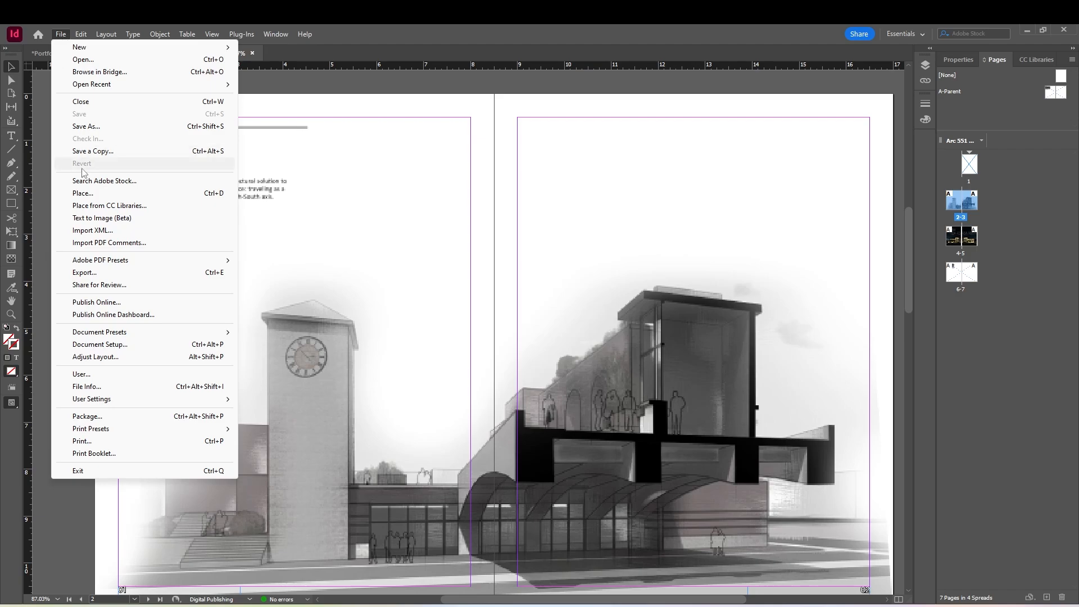
mouse_move(104, 266)
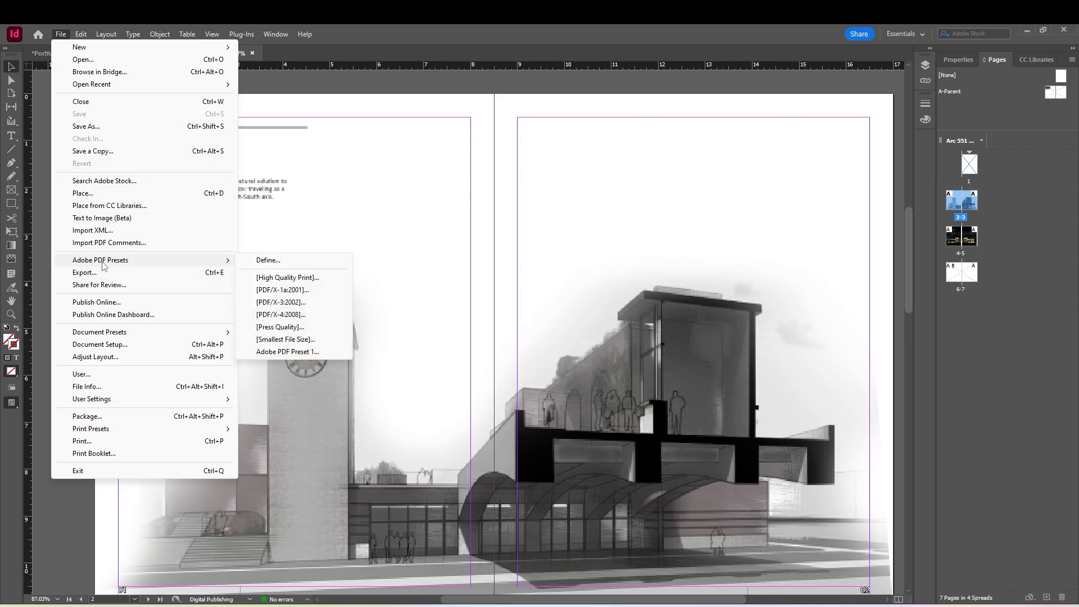
click(262, 264)
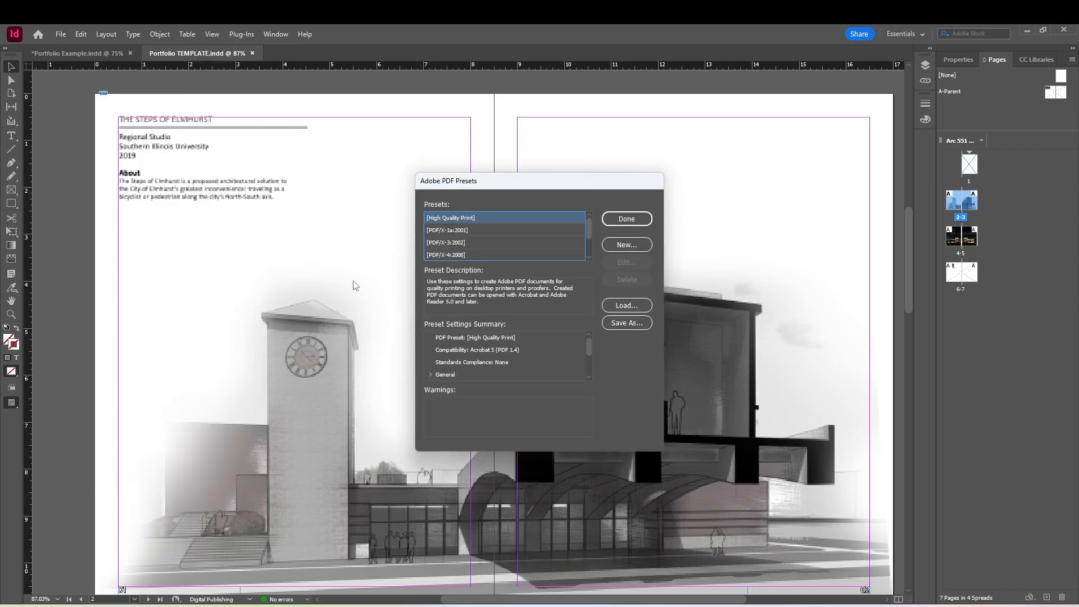
click(627, 245)
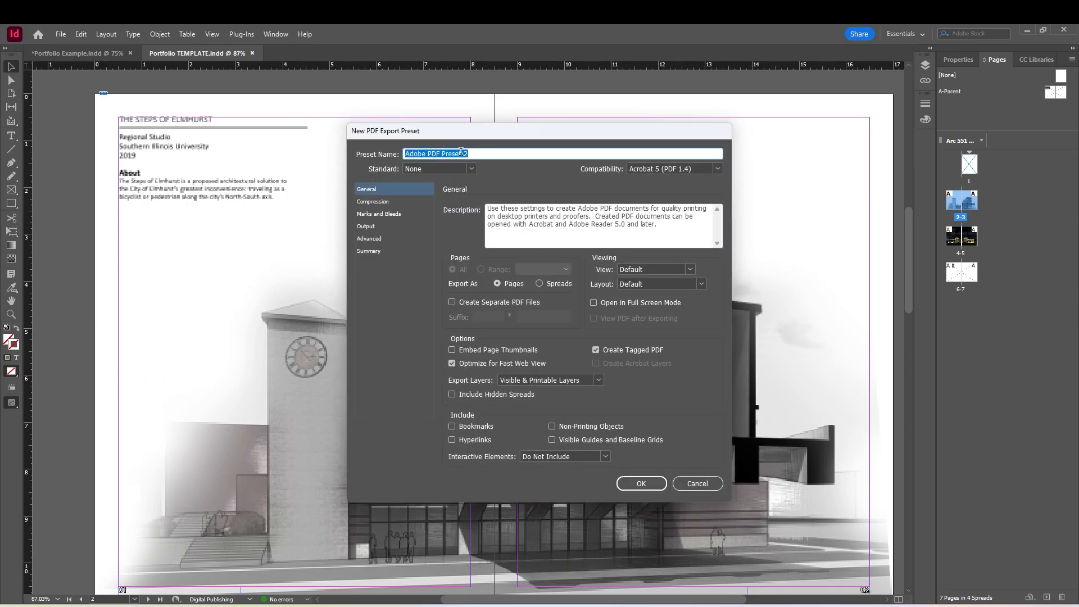
text(My Spread)
click(541, 284)
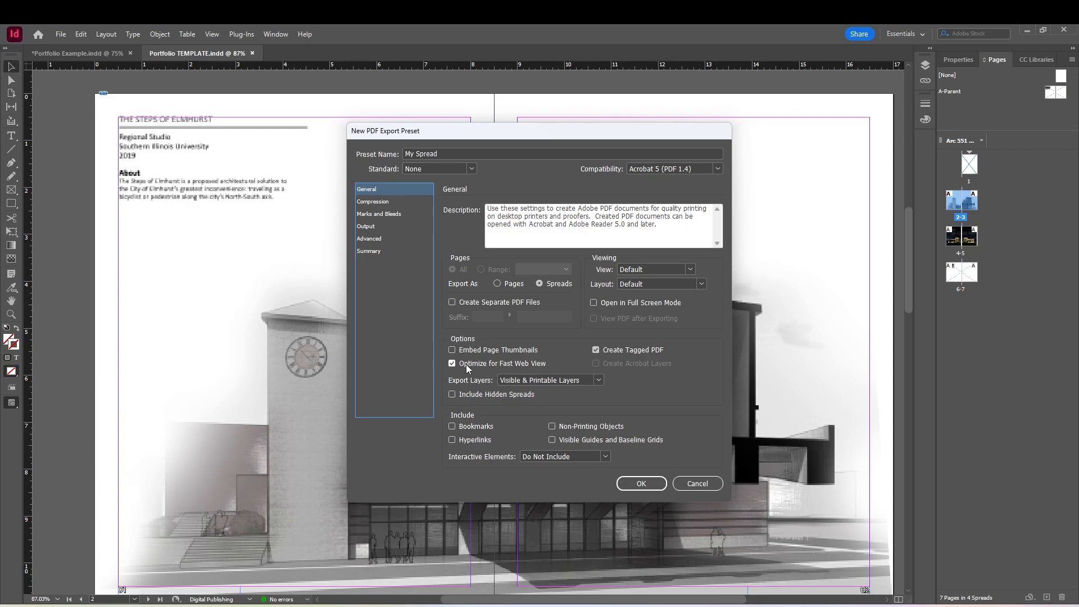
click(640, 484)
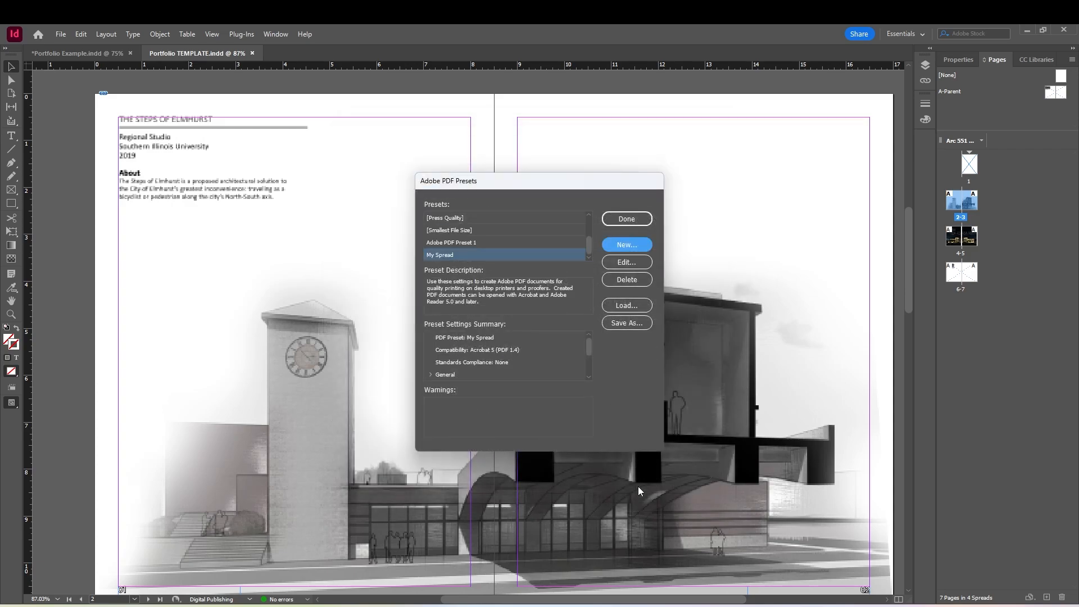
click(620, 221)
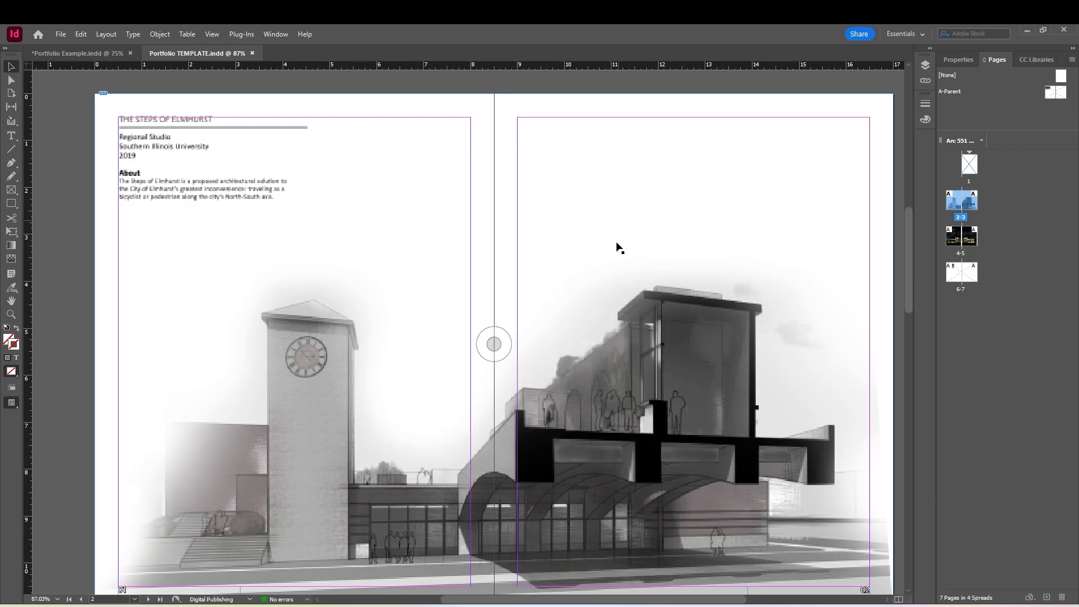
Package the portfolio document into a folder named "Portfolio Demo Folder" using the "My Spread" PDF preset
click(61, 35)
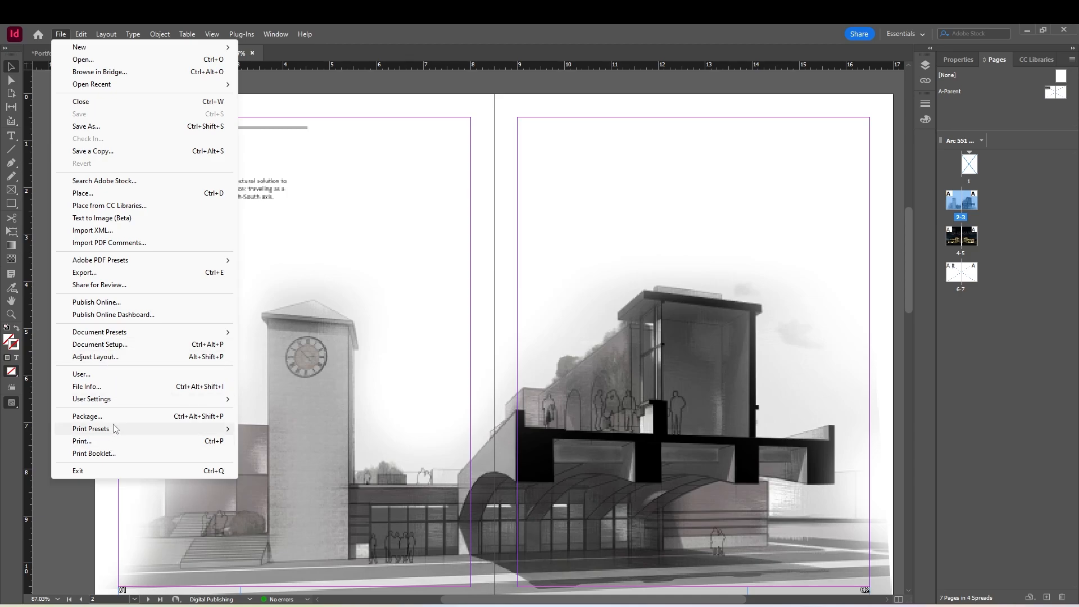
click(89, 417)
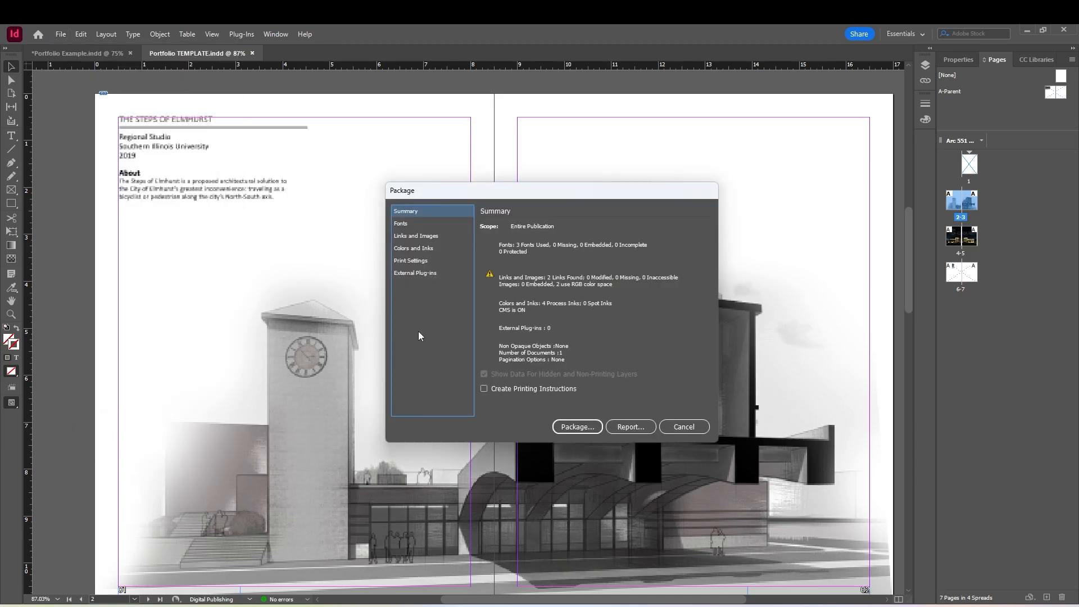
click(578, 427)
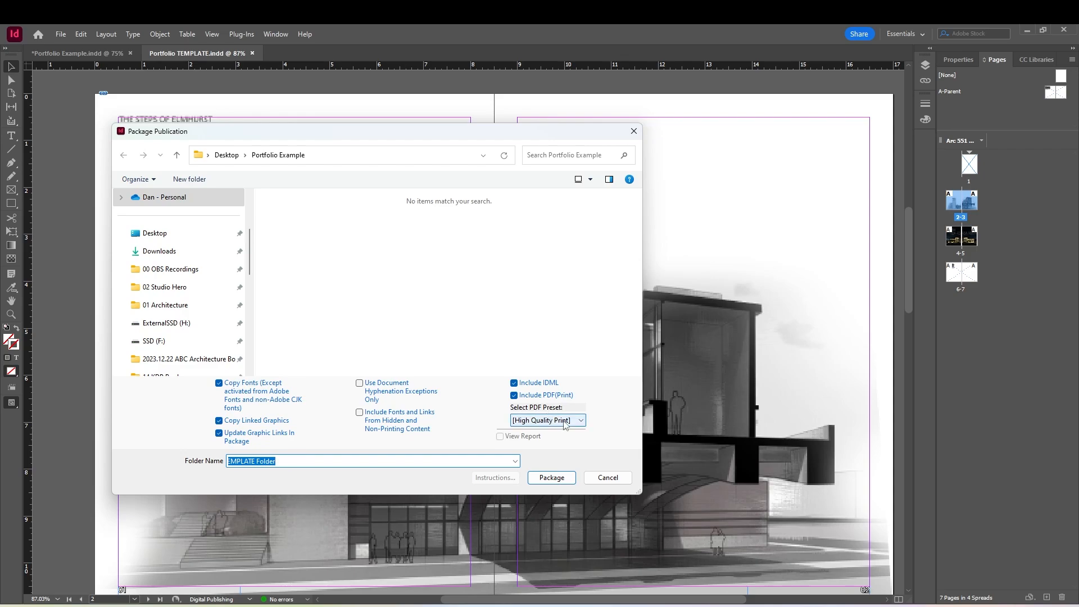
click(550, 420)
click(538, 491)
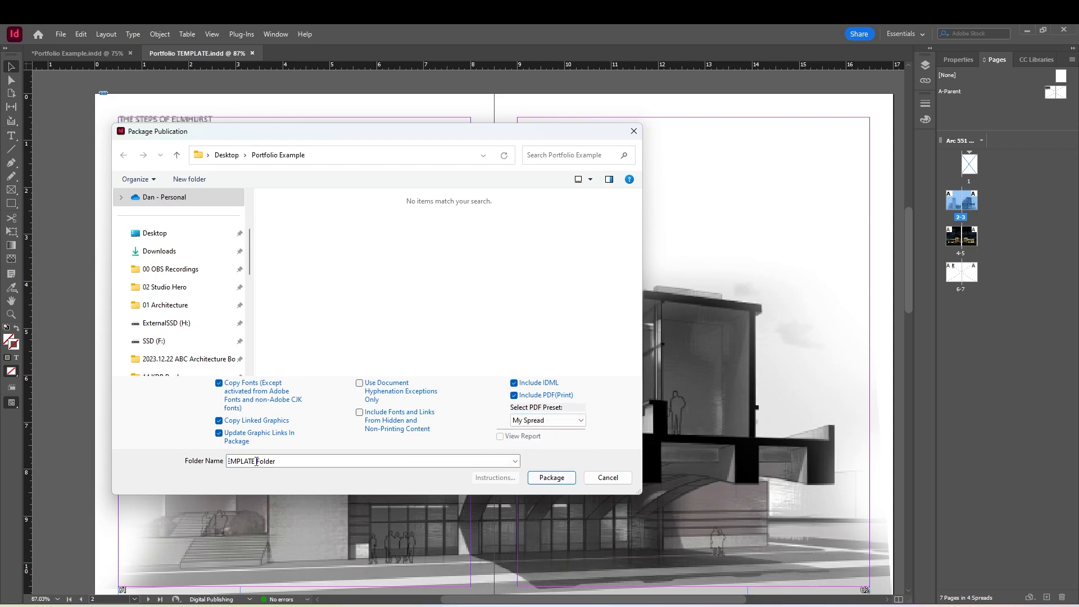
click(551, 477)
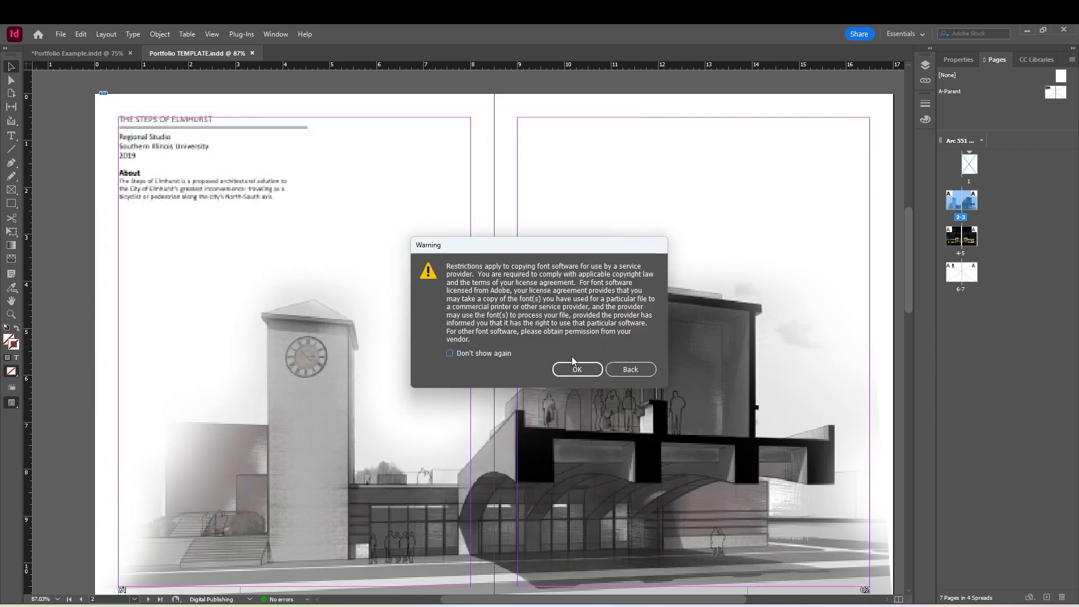
click(582, 368)
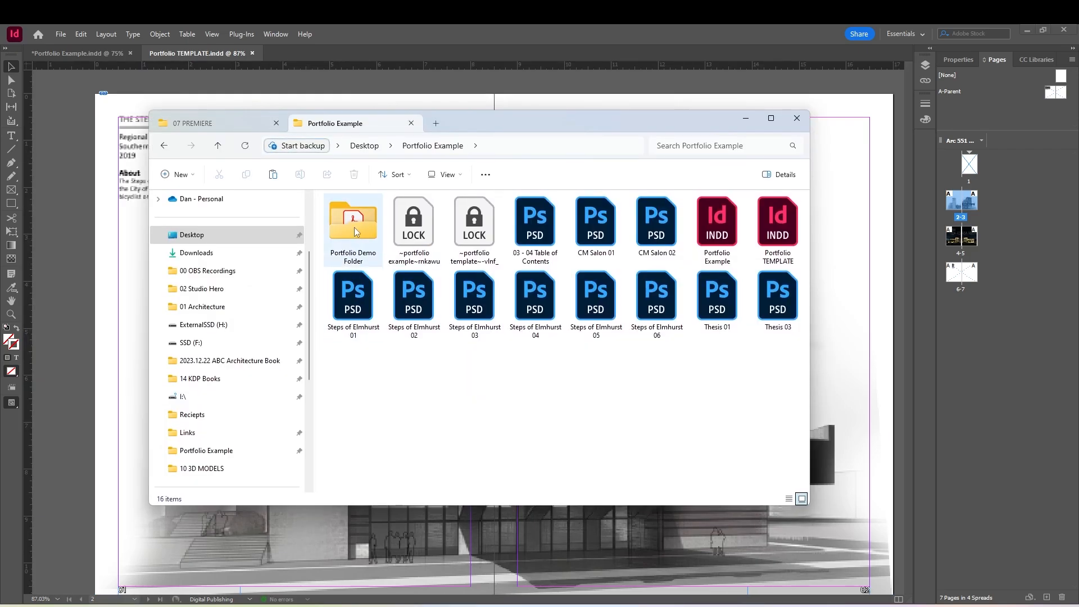
In File Explorer, open Portfolio Demo Folder and inspect the contents of its Document fonts and Links subfolders
click(354, 231)
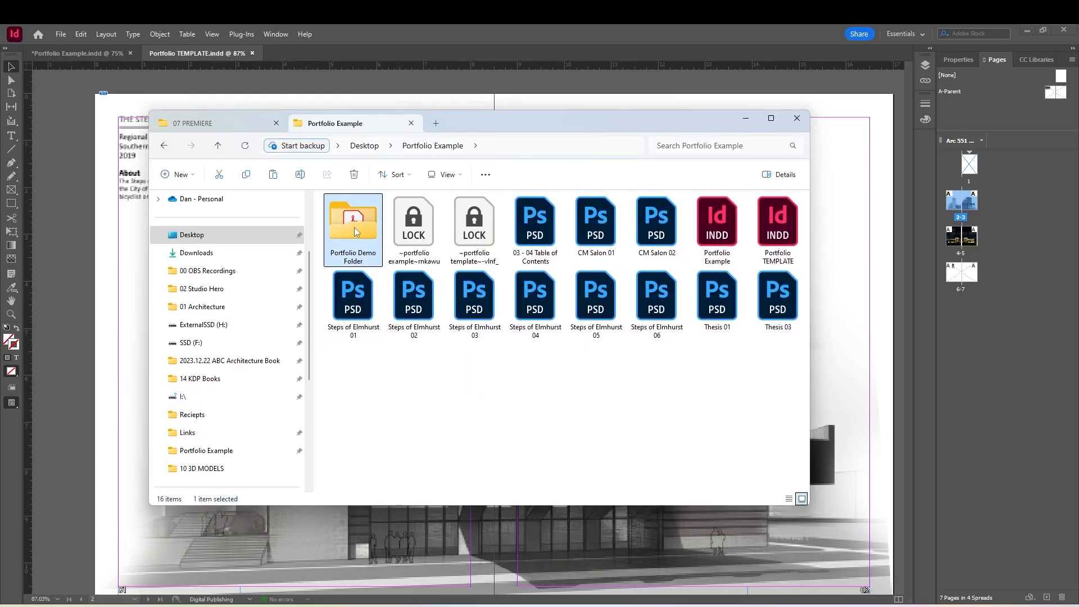
double_click(354, 230)
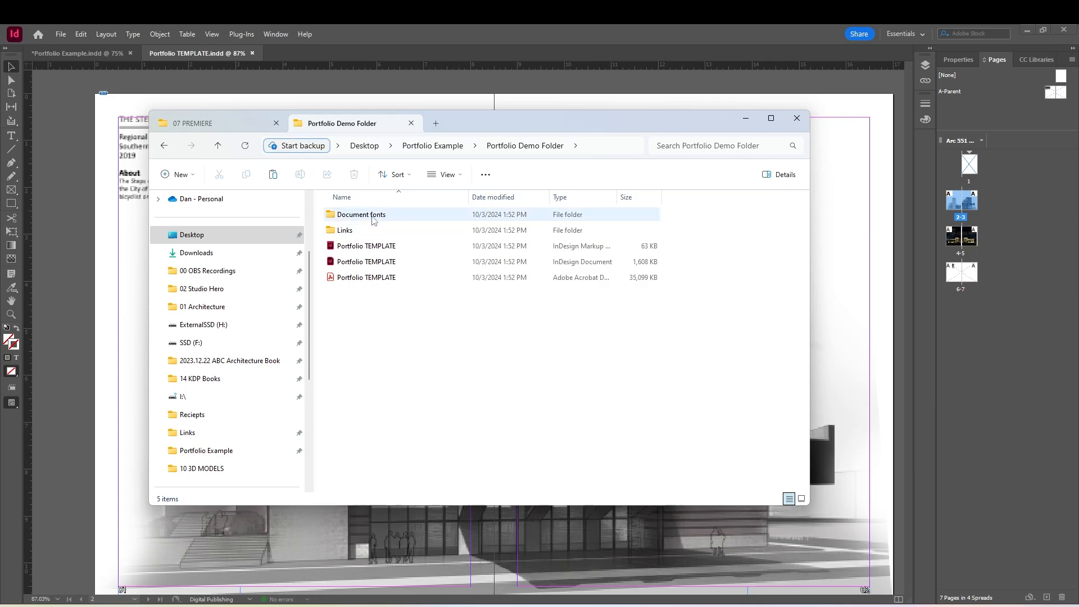
double_click(373, 216)
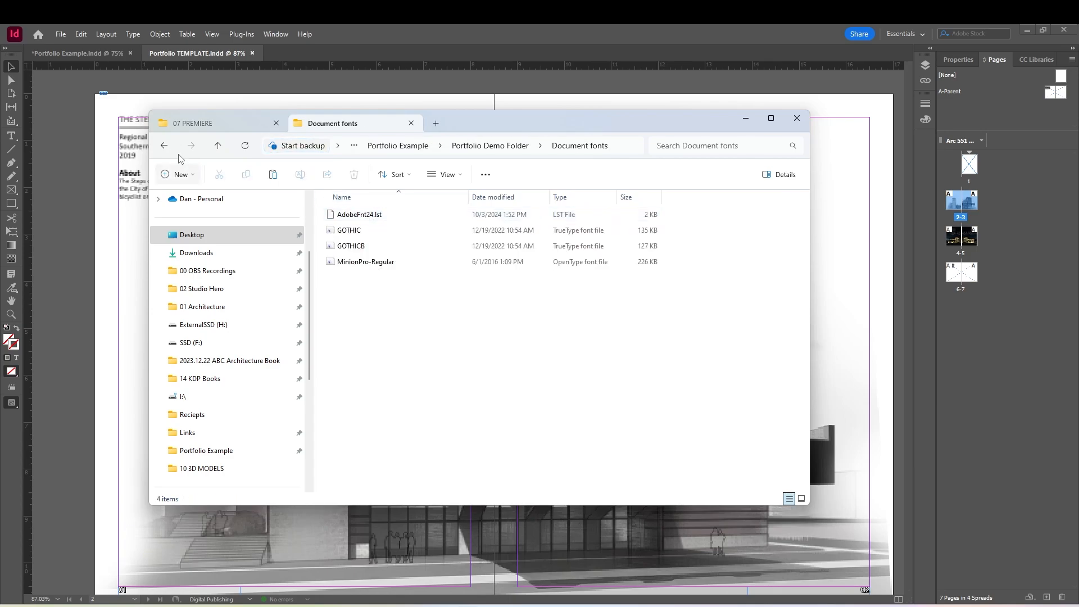
click(164, 146)
double_click(344, 231)
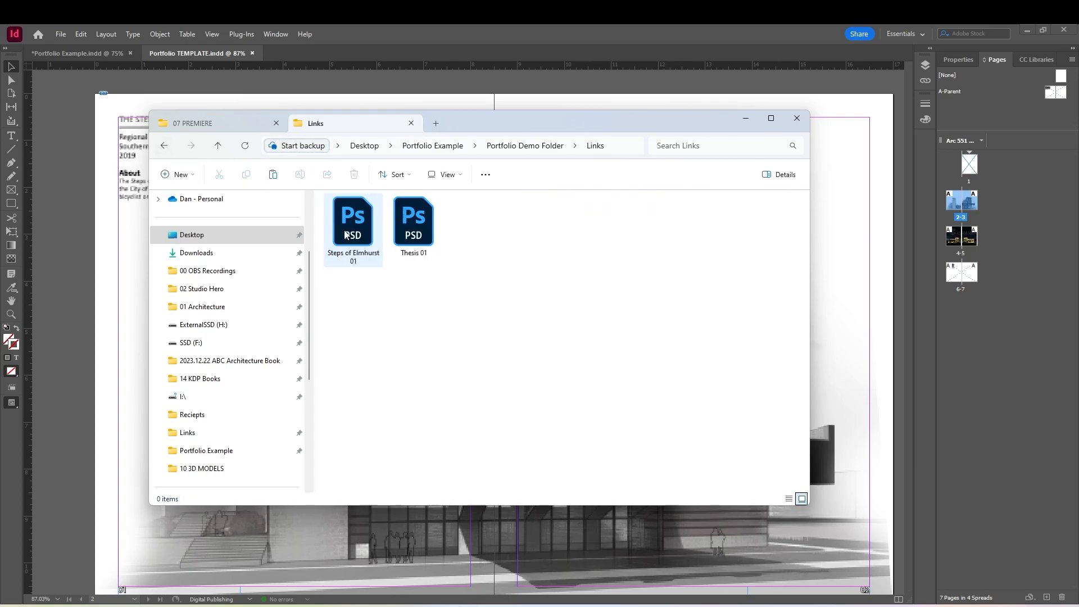
click(163, 146)
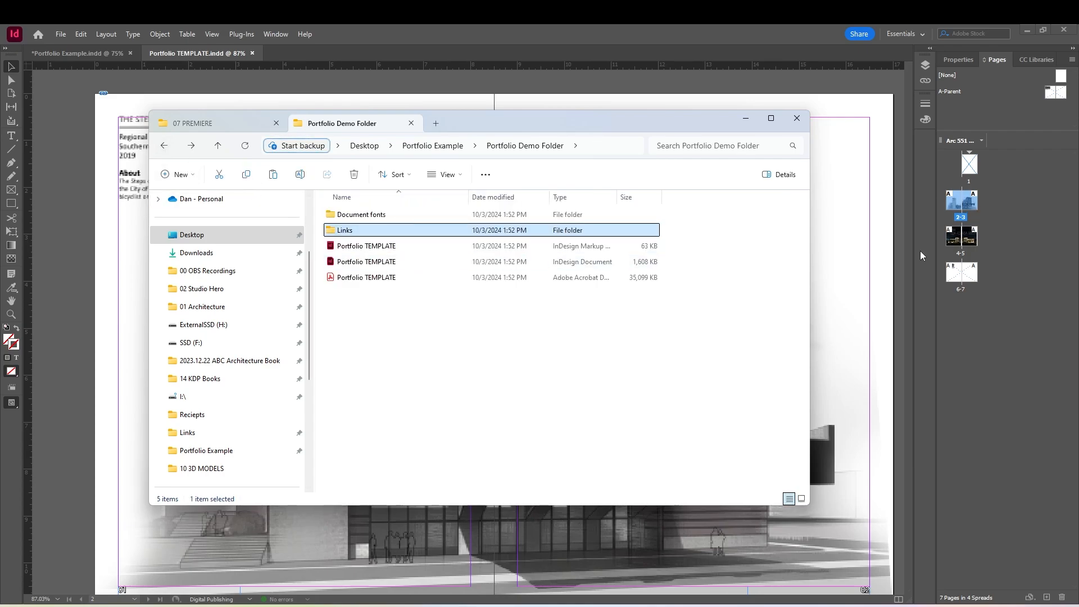
Open the packaged Portfolio TEMPLATE PDF in Acrobat and review its spreads at a reduced zoom
click(387, 285)
double_click(387, 285)
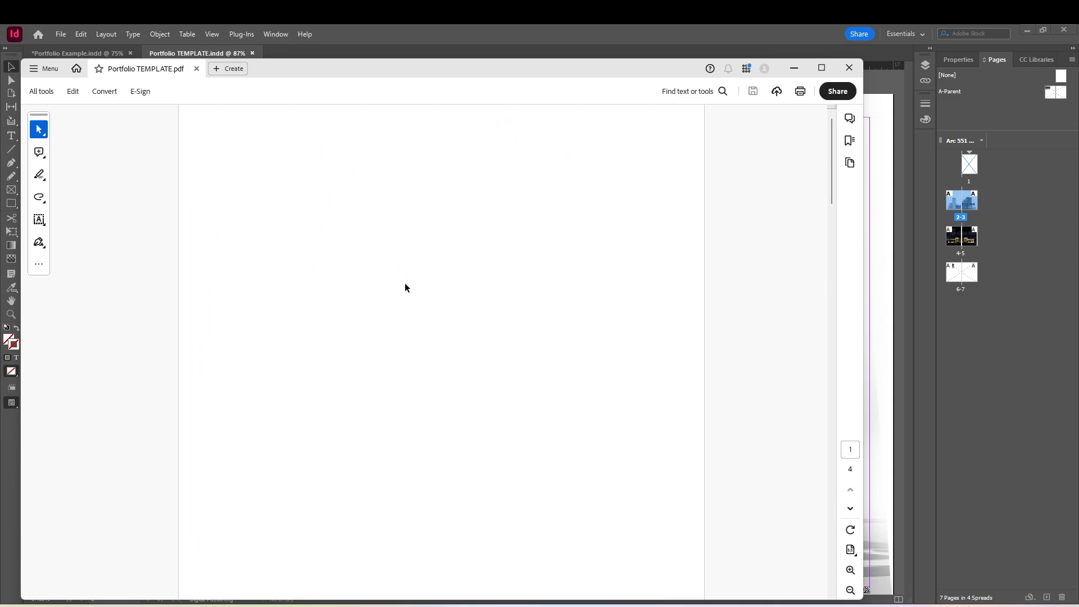
scroll(778, 255, up, 8)
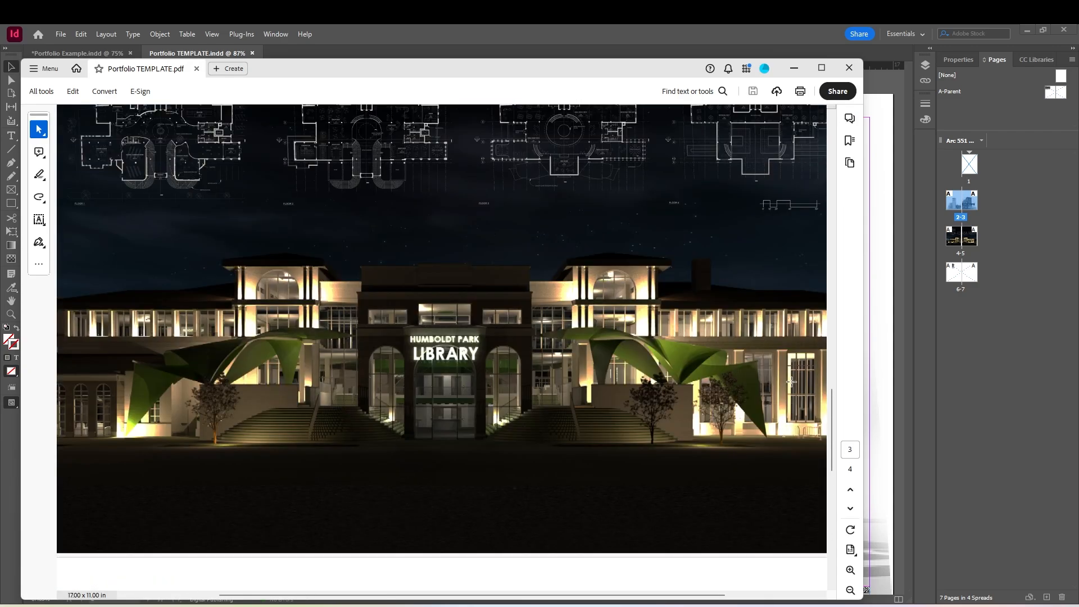
click(850, 590)
click(849, 590)
click(850, 589)
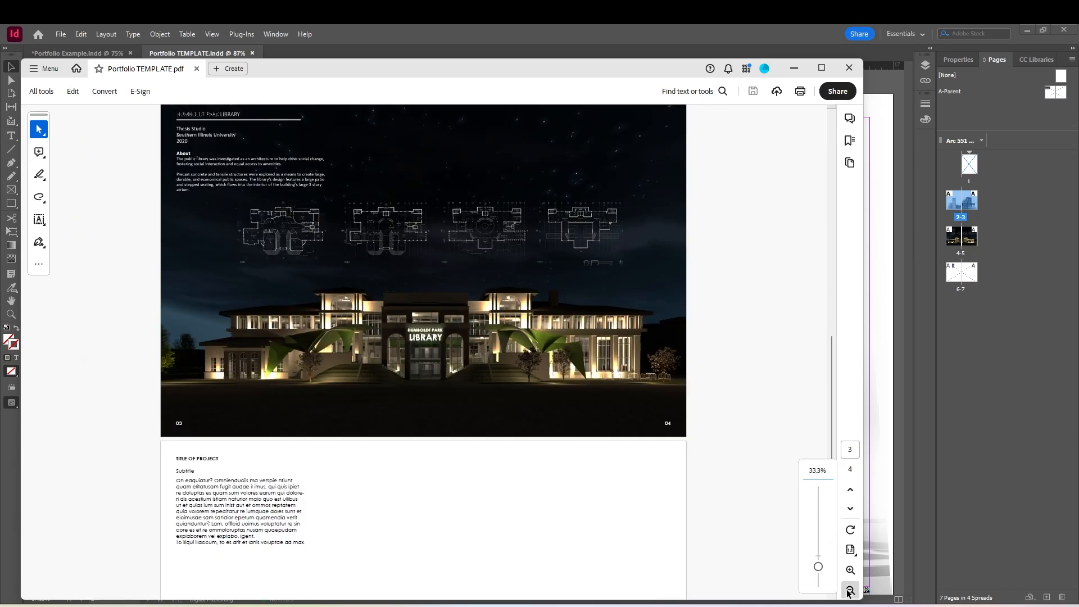
click(850, 589)
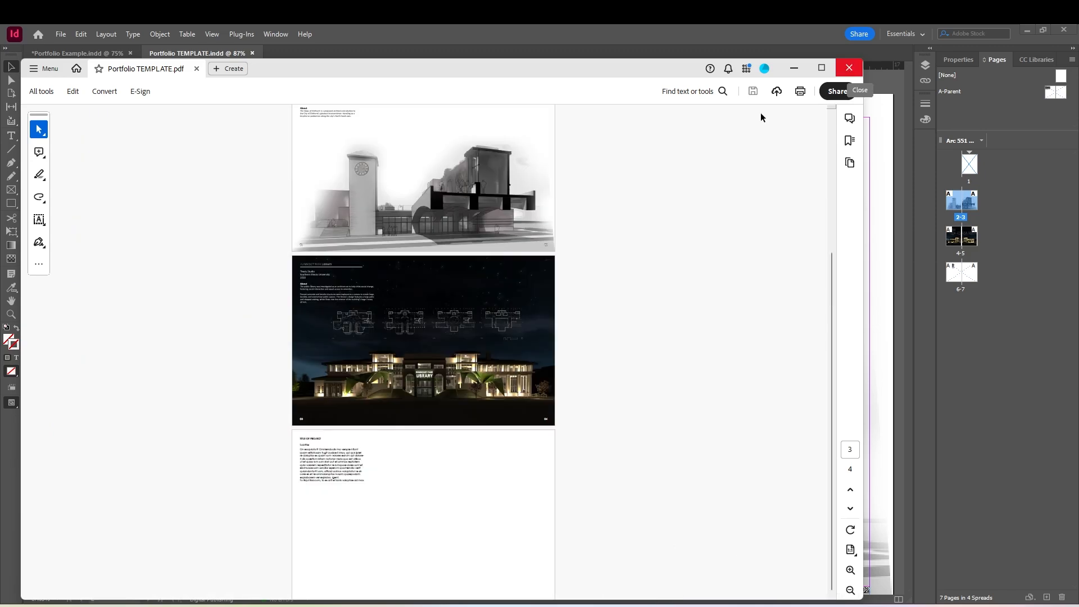
Save a reduced-size copy of the PDF as "Portfolio TEMPLATE (compressed)" in Portfolio Demo Folder, retaining the existing version compatibility
click(36, 72)
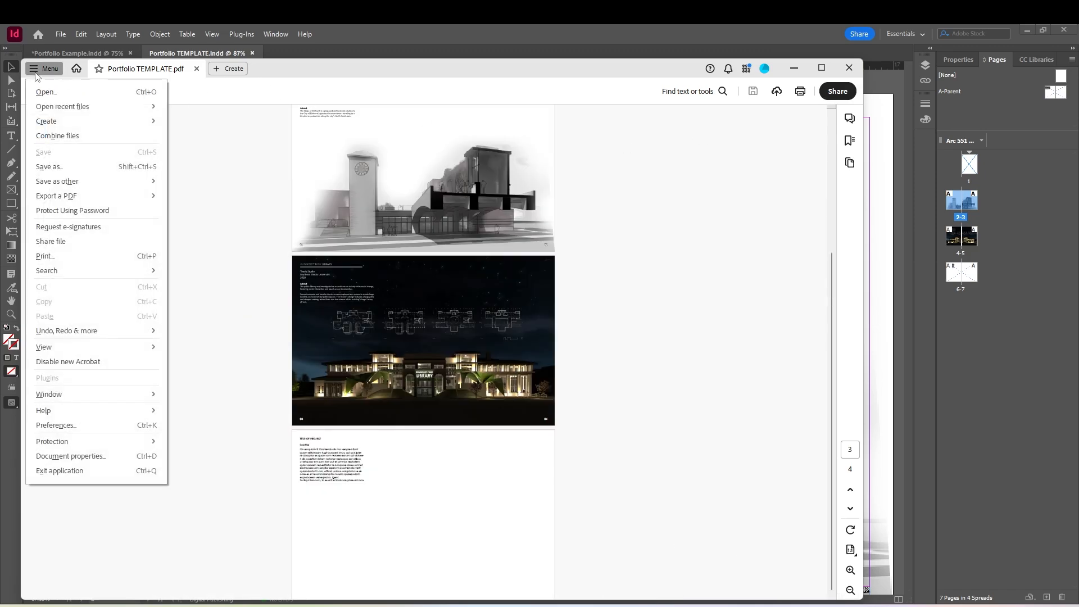
mouse_move(79, 198)
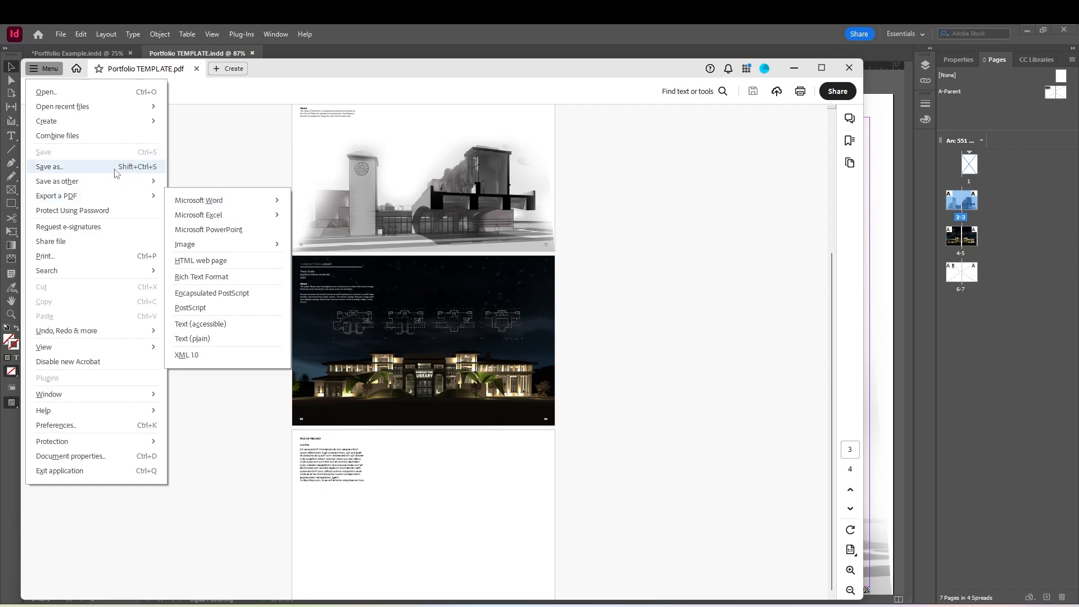
mouse_move(118, 181)
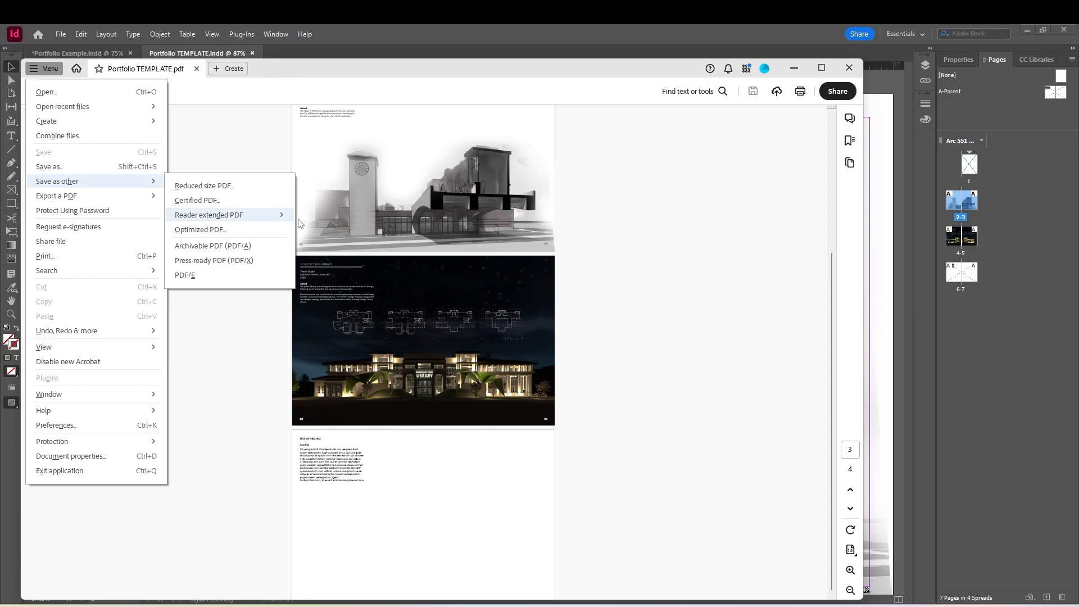
click(239, 187)
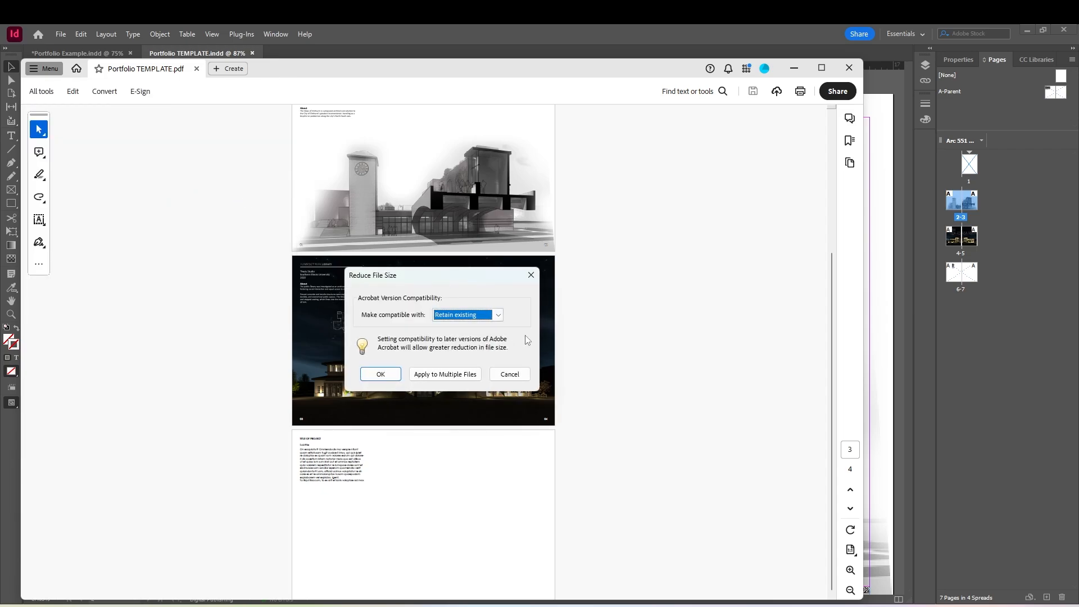
click(393, 375)
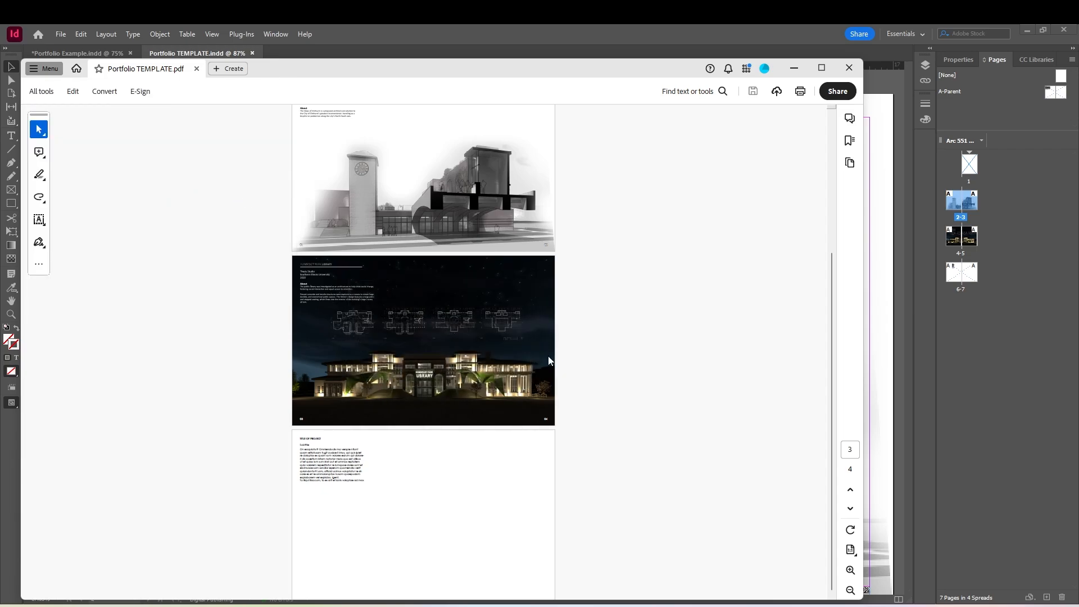
click(201, 282)
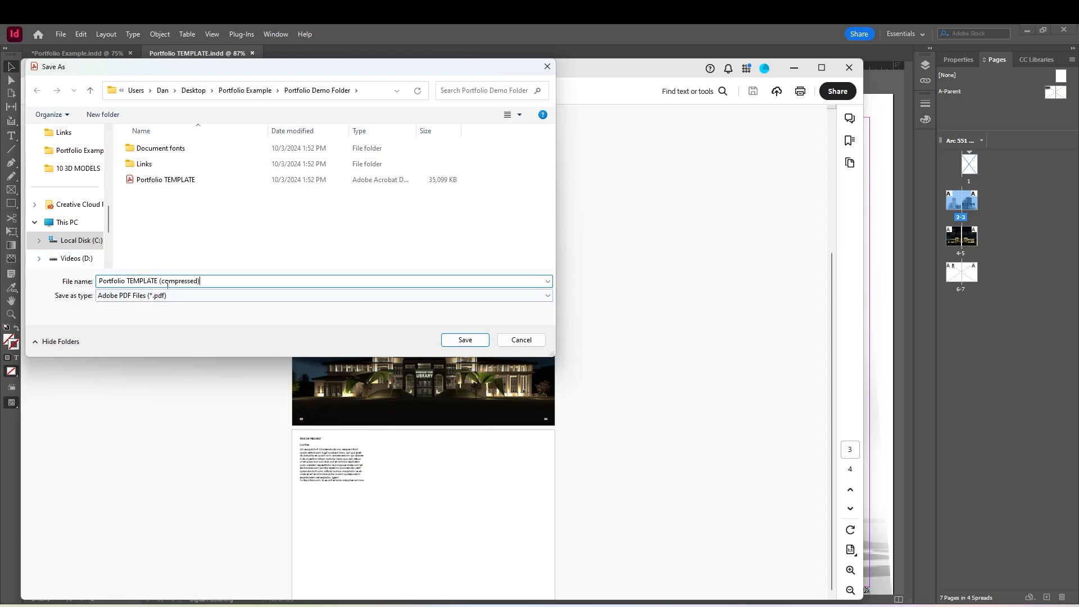
click(444, 339)
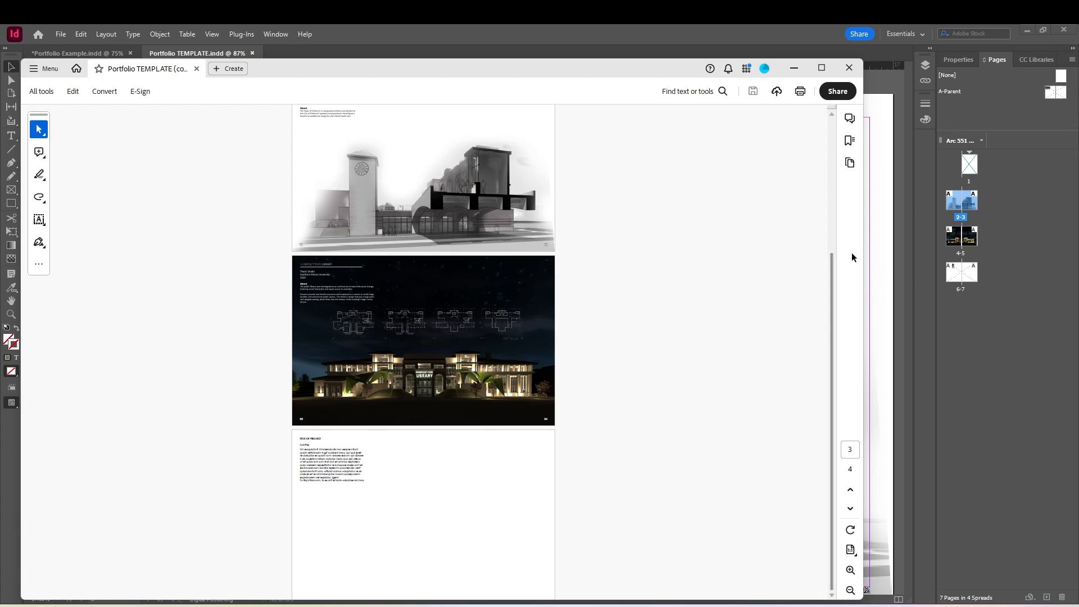
Compare the file sizes of the original and compressed PDFs in Portfolio Demo Folder, and open the compressed one to check it
click(794, 68)
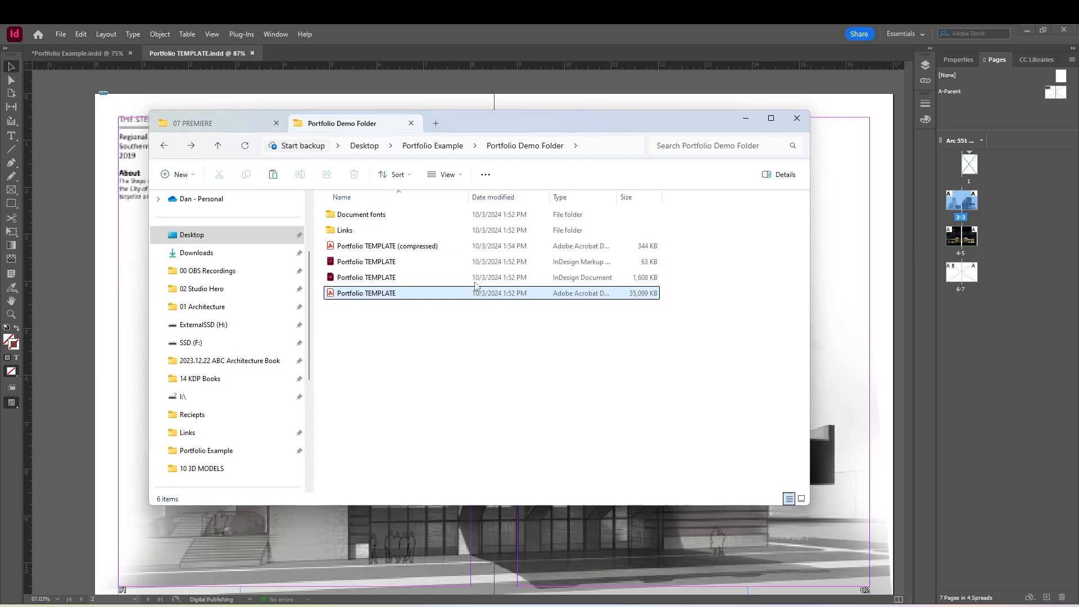
click(394, 296)
double_click(641, 247)
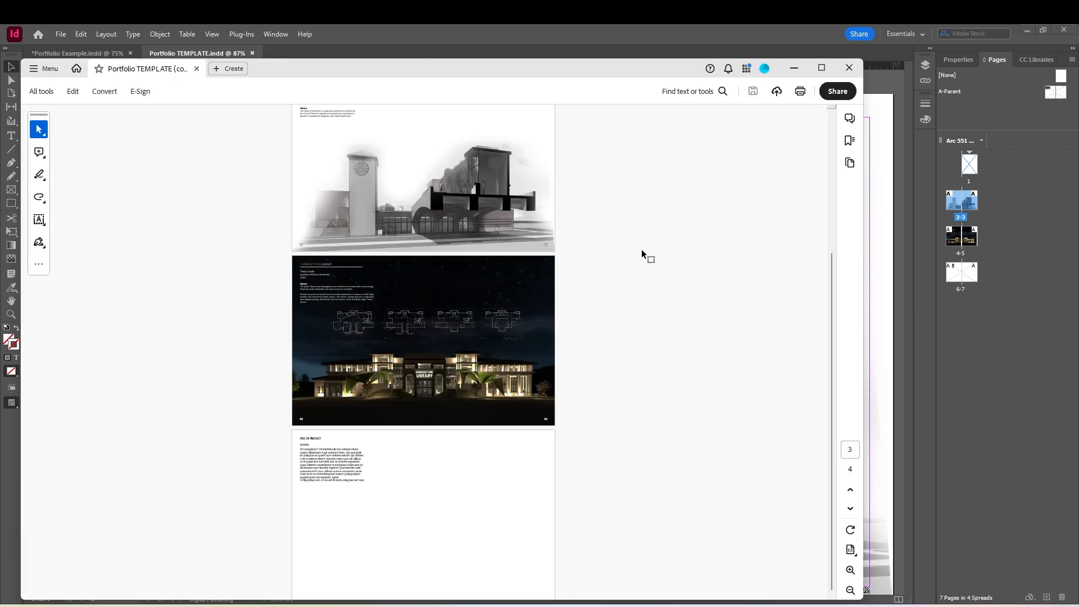